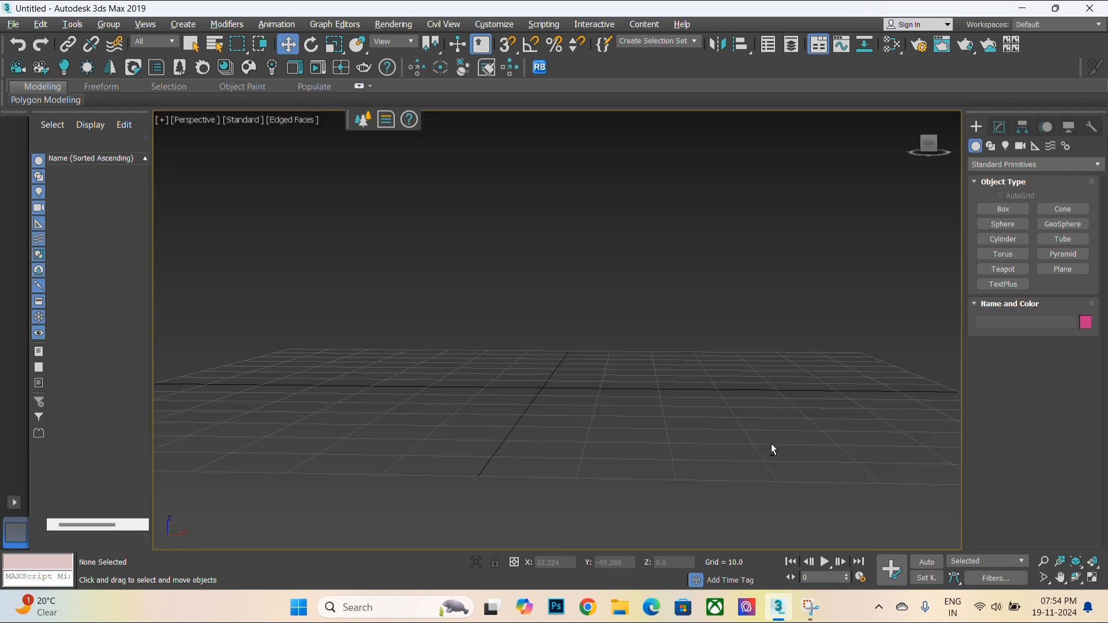
- Create a box in the perspective view about 55 long, 52 wide and 2.4 high
scroll(525, 386, down, 5)
alt+middle_drag(525, 387, 538, 362)
scroll(545, 428, up, 3)
click(1025, 209)
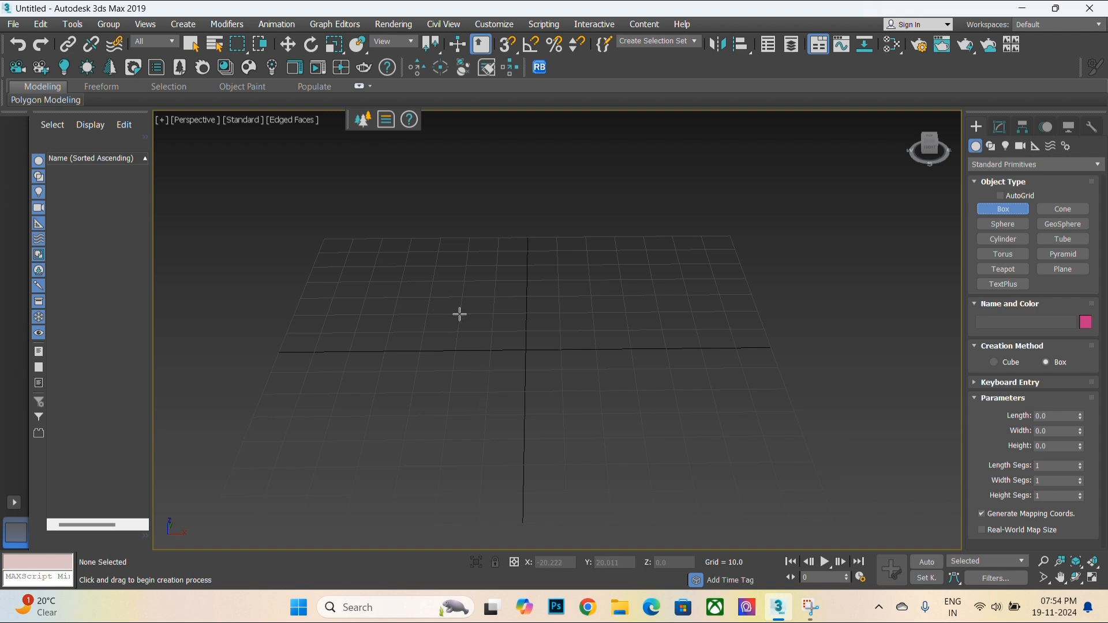
drag(459, 314, 646, 424)
alt+middle_drag(645, 425, 640, 383)
scroll(641, 385, up, 5)
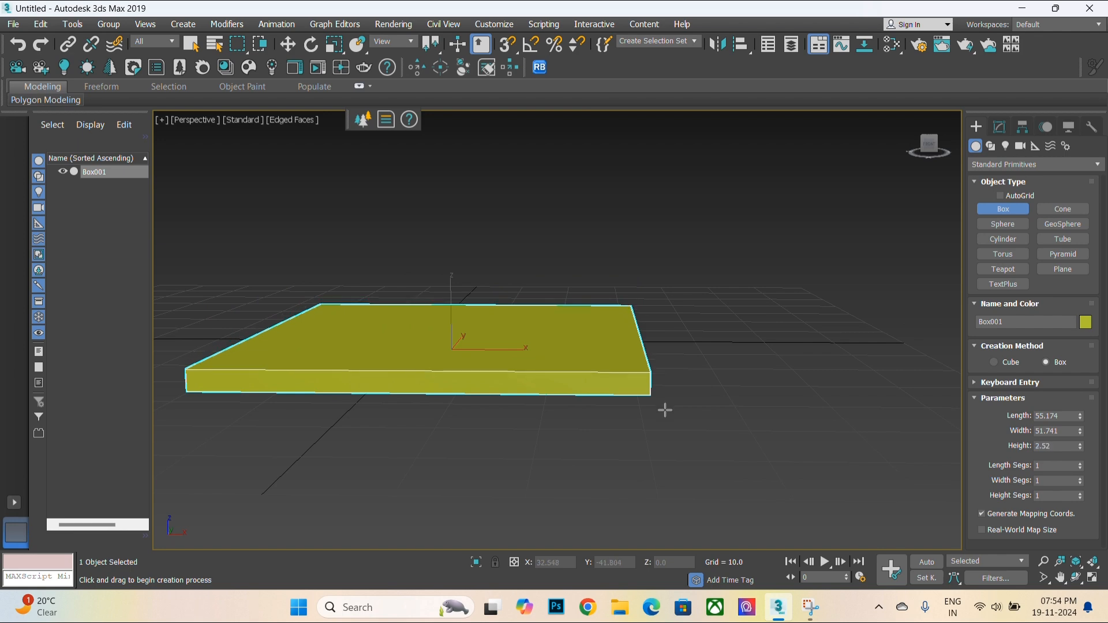
- Convert the box to an Editable Poly
scroll(569, 387, down, 5)
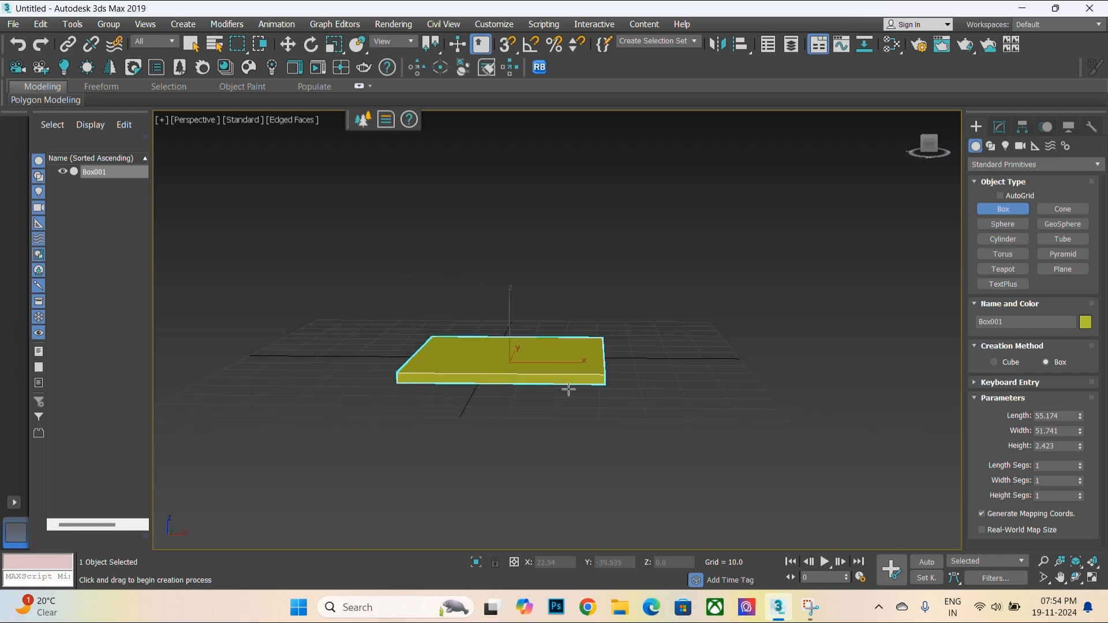
alt+middle_drag(569, 389, 572, 423)
key(alt+w)
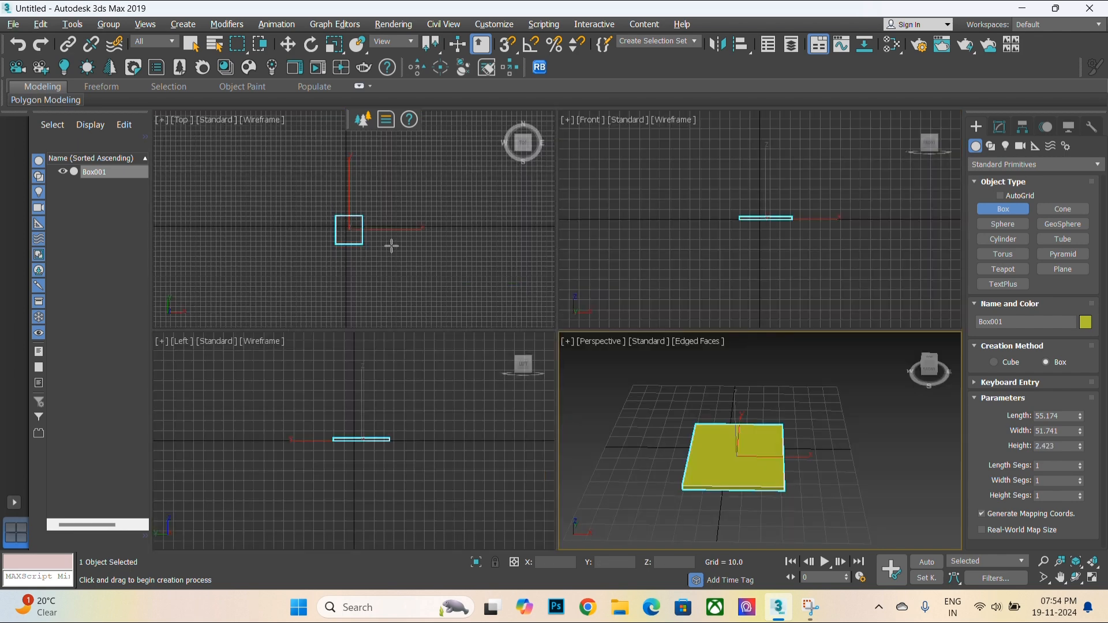
scroll(846, 236, up, 6)
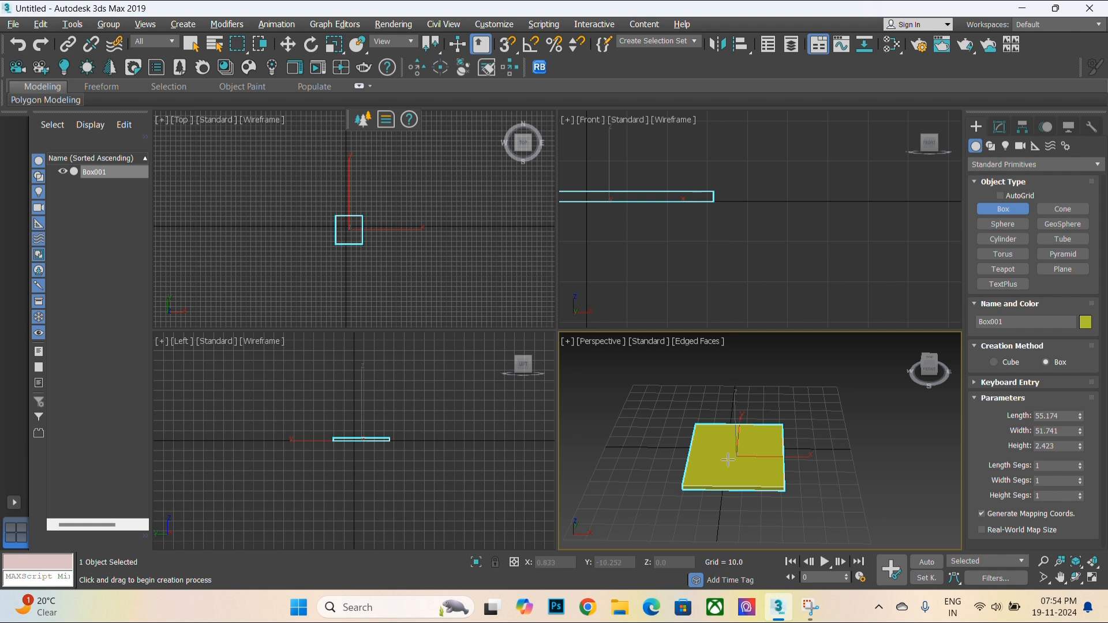
scroll(723, 484, up, 2)
key(w)
key(alt+w)
right_click(590, 407)
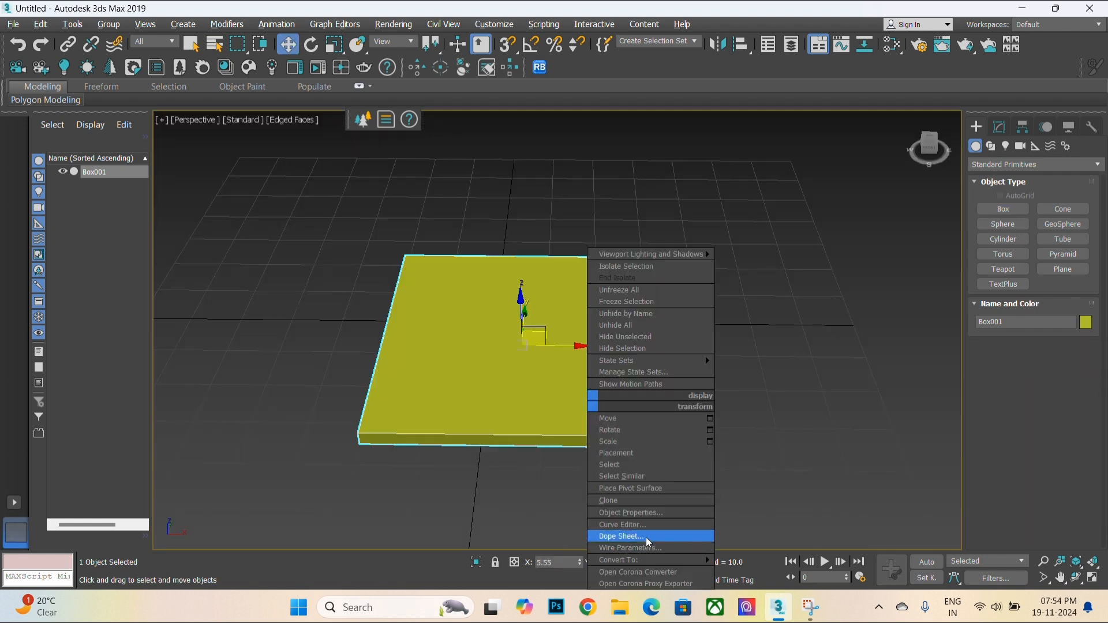
mouse_move(655, 563)
click(765, 548)
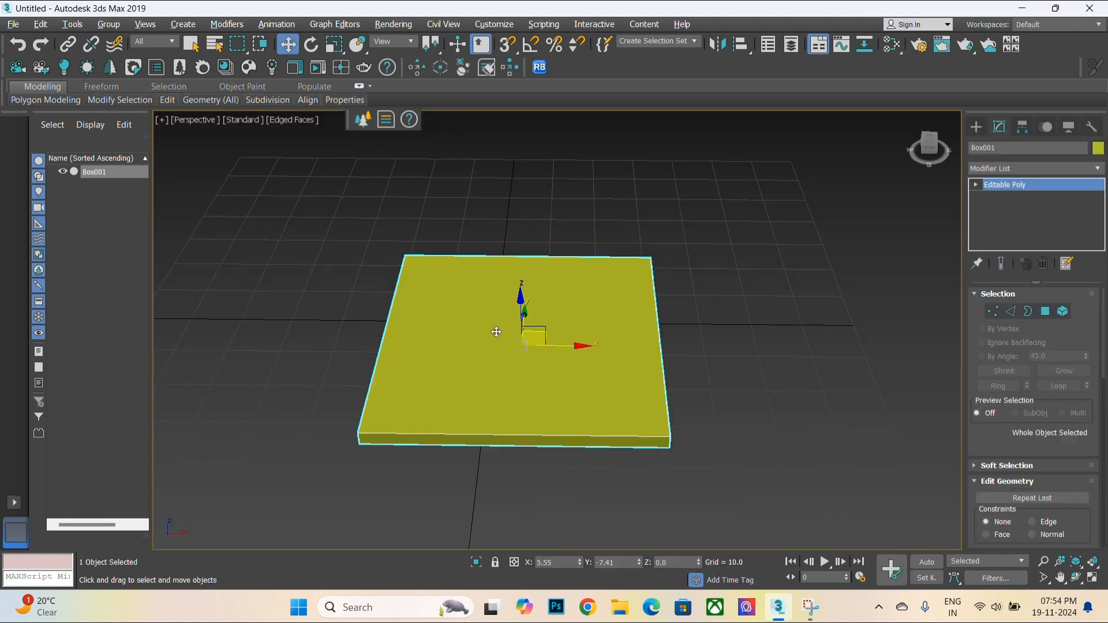
- Select the box's top polygon and inset it by 1.829
scroll(536, 367, up, 3)
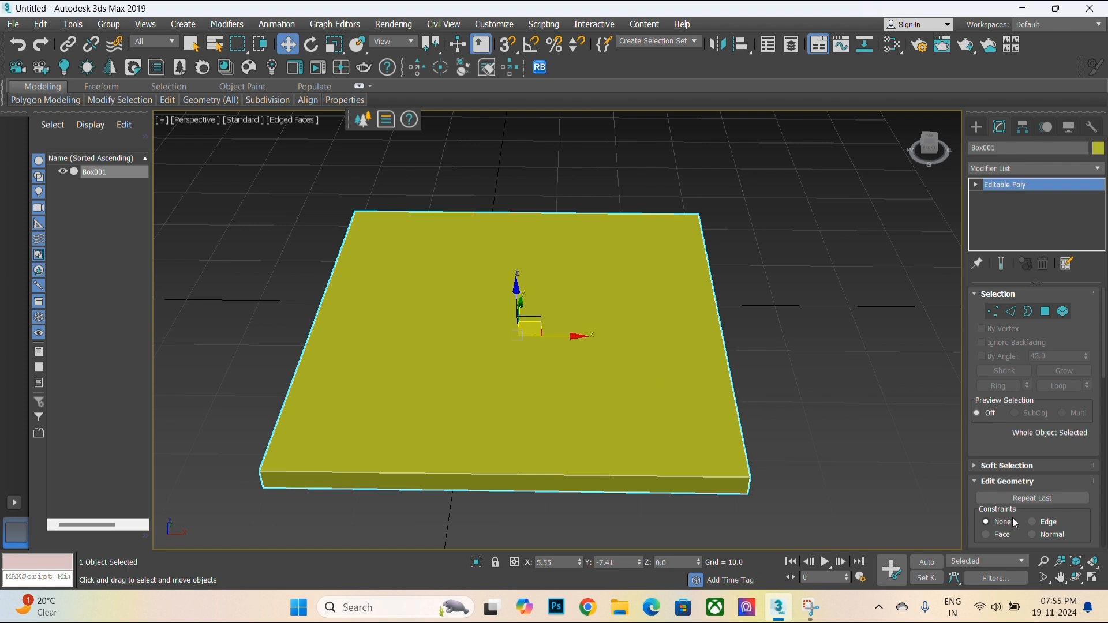
drag(1076, 377, 1104, 381)
key(4)
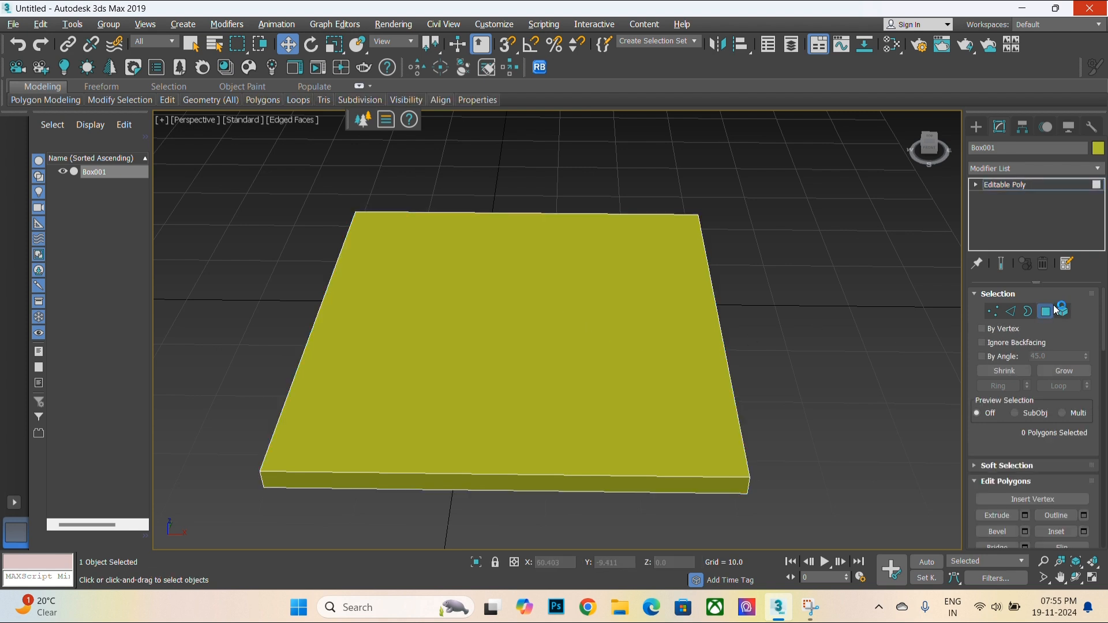
click(552, 370)
drag(974, 522, 999, 400)
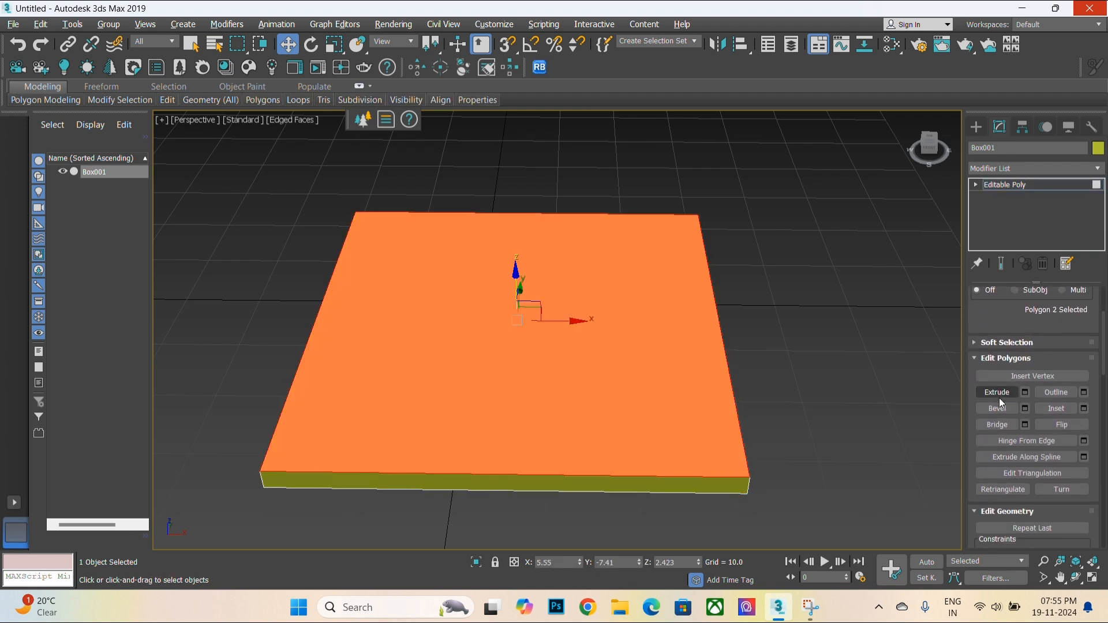
click(1084, 408)
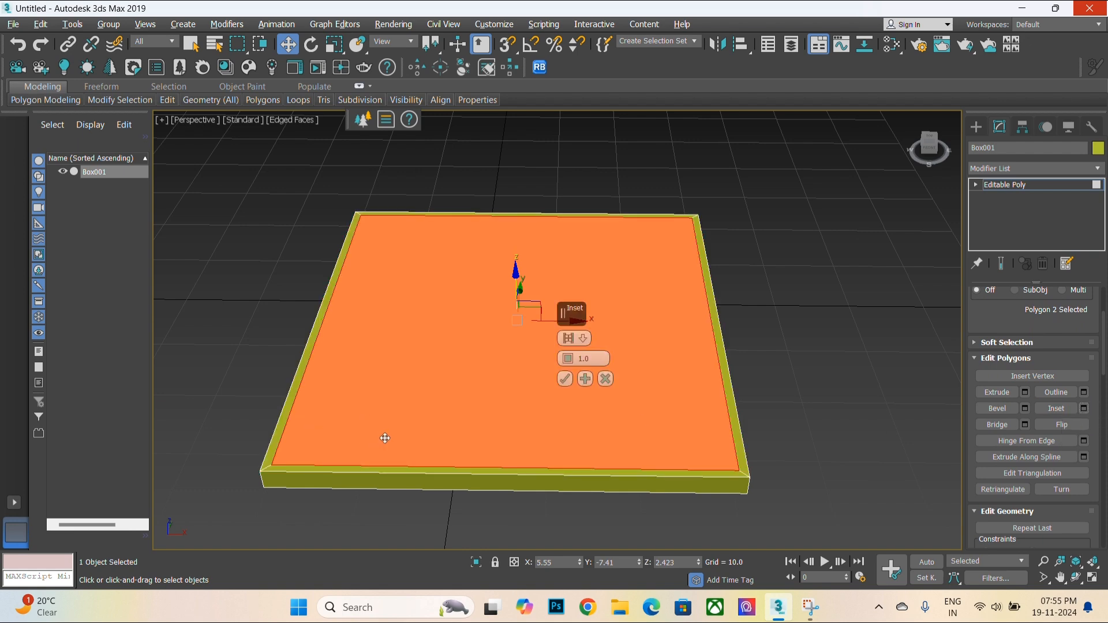
alt+middle_drag(385, 438, 390, 465)
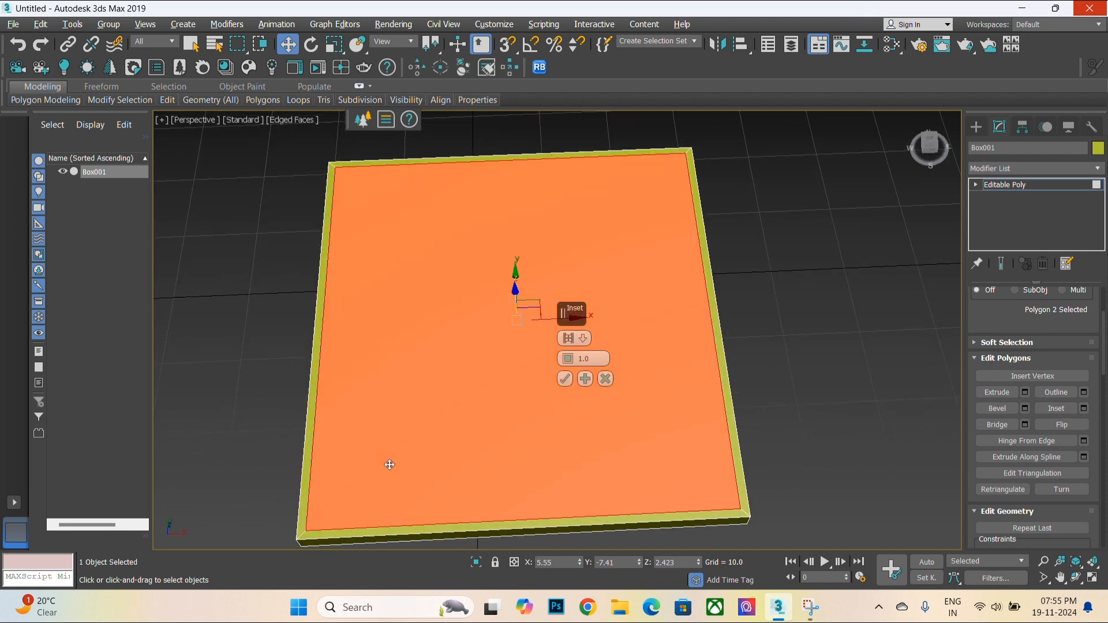
scroll(462, 532, up, 5)
middle_drag(474, 531, 480, 515)
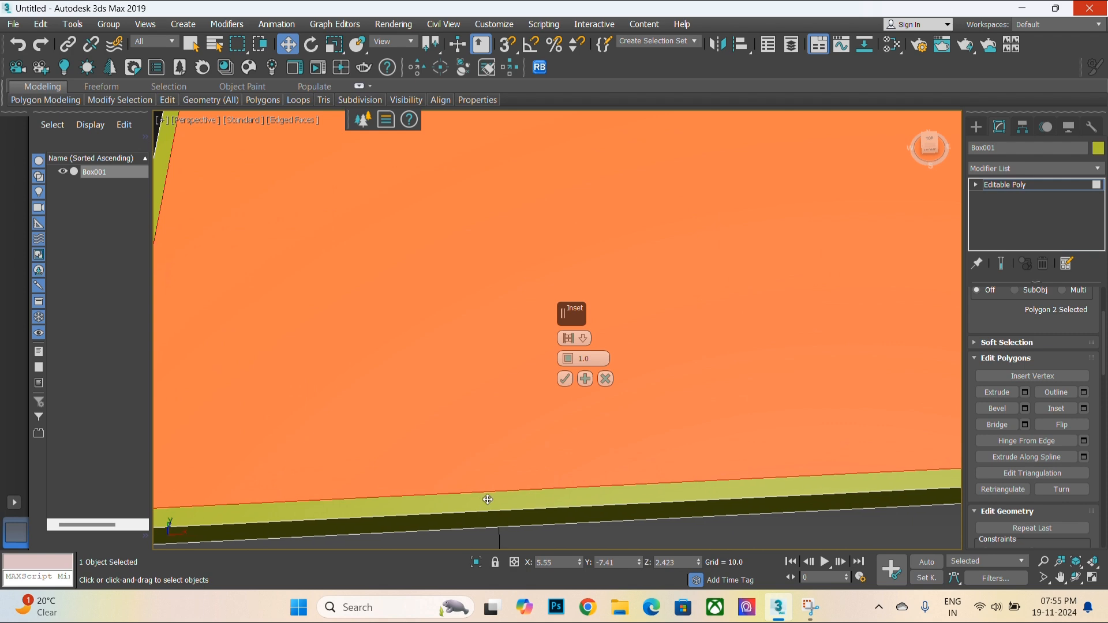
scroll(488, 500, down, 5)
mouse_move(567, 358)
mouse_down()
mouse_move(567, 346)
mouse_move(575, 355)
mouse_up()
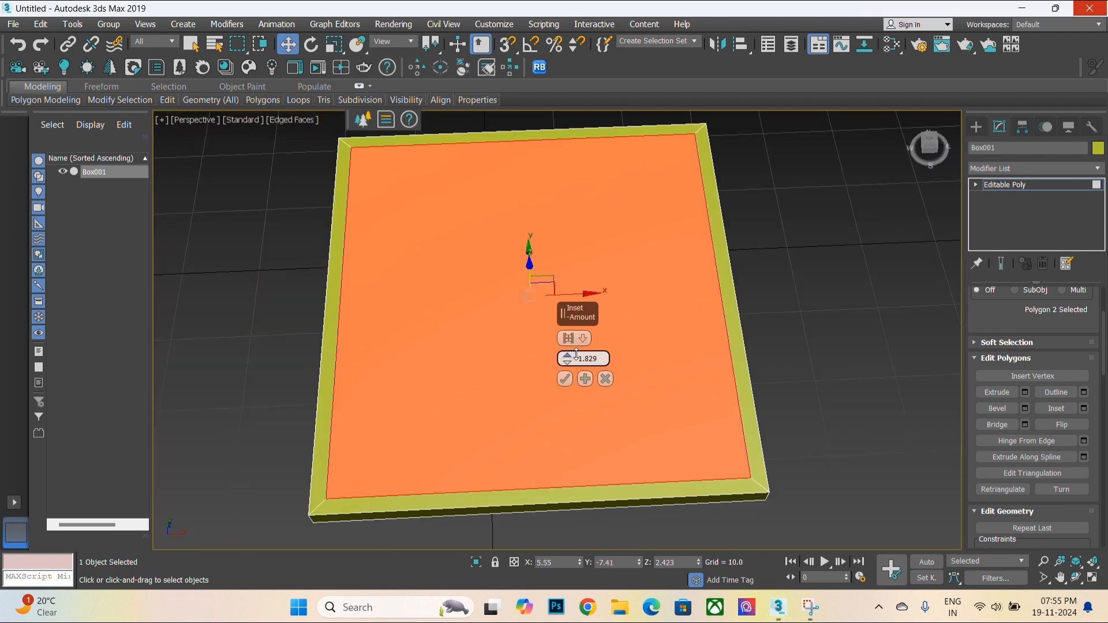
alt+middle_drag(556, 397, 552, 372)
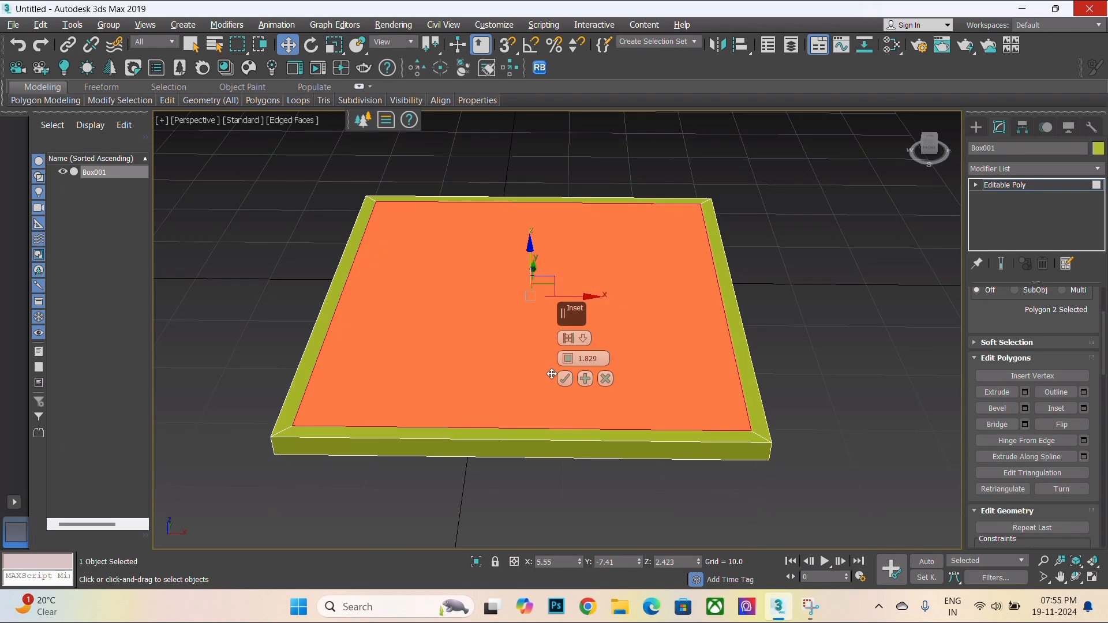
scroll(417, 398, up, 3)
click(565, 378)
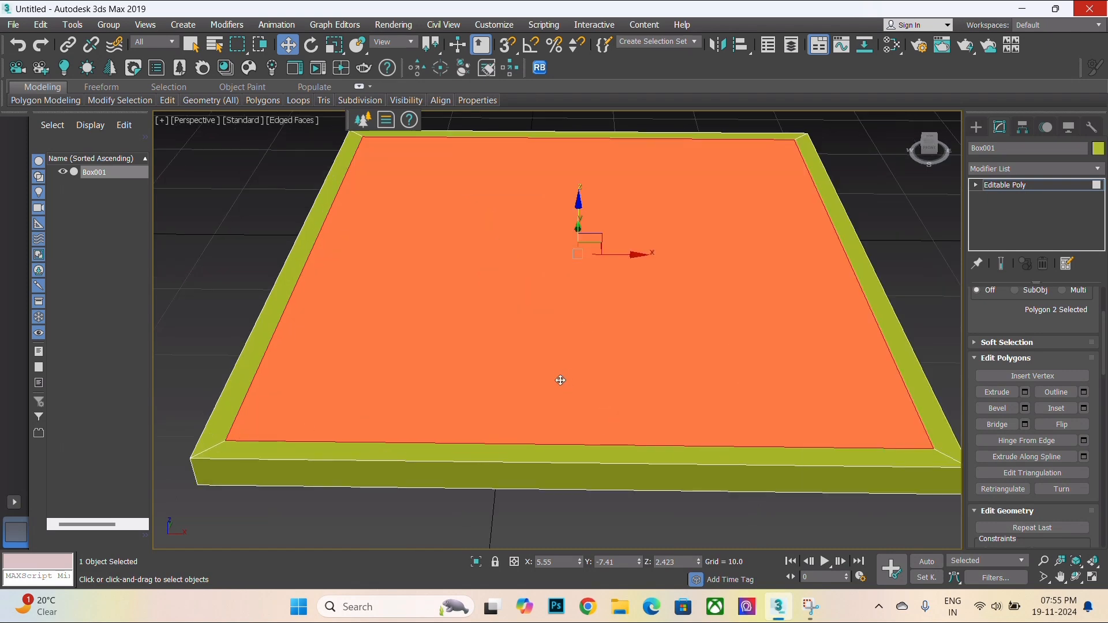
- Extrude the inset top polygon downward by -2.317
scroll(559, 379, down, 3)
alt+middle_drag(507, 441, 522, 410)
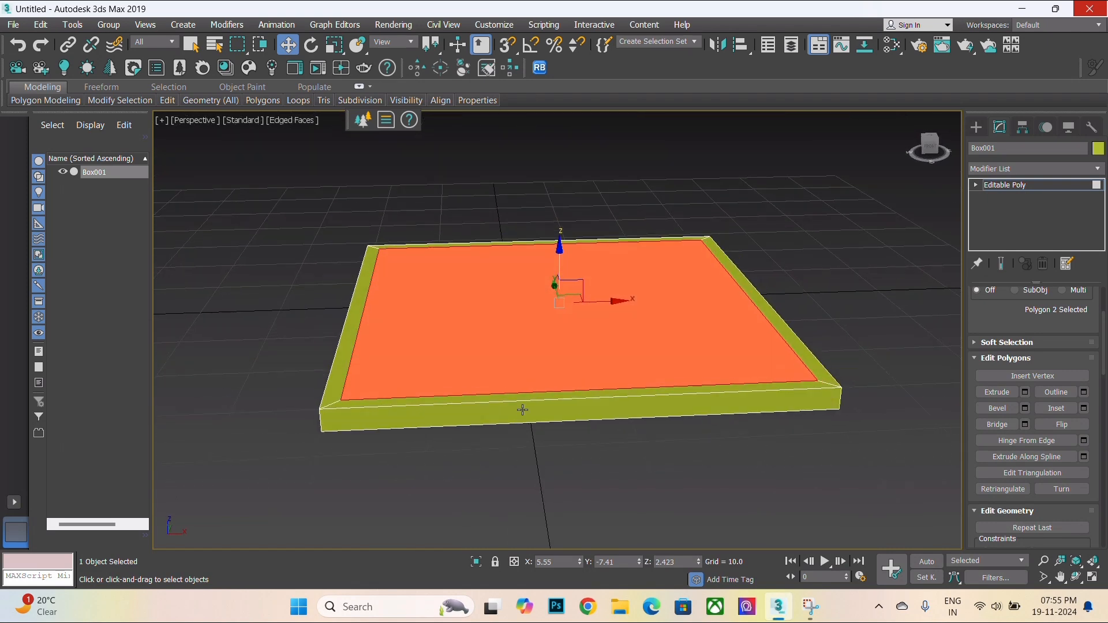
click(1084, 408)
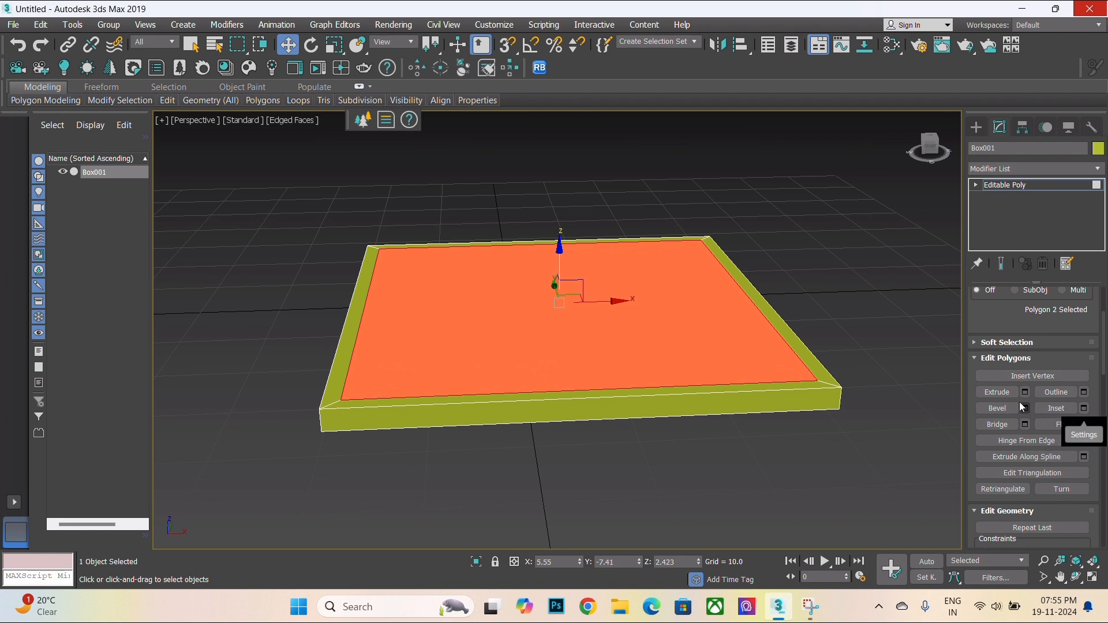
scroll(1027, 394, up, 1)
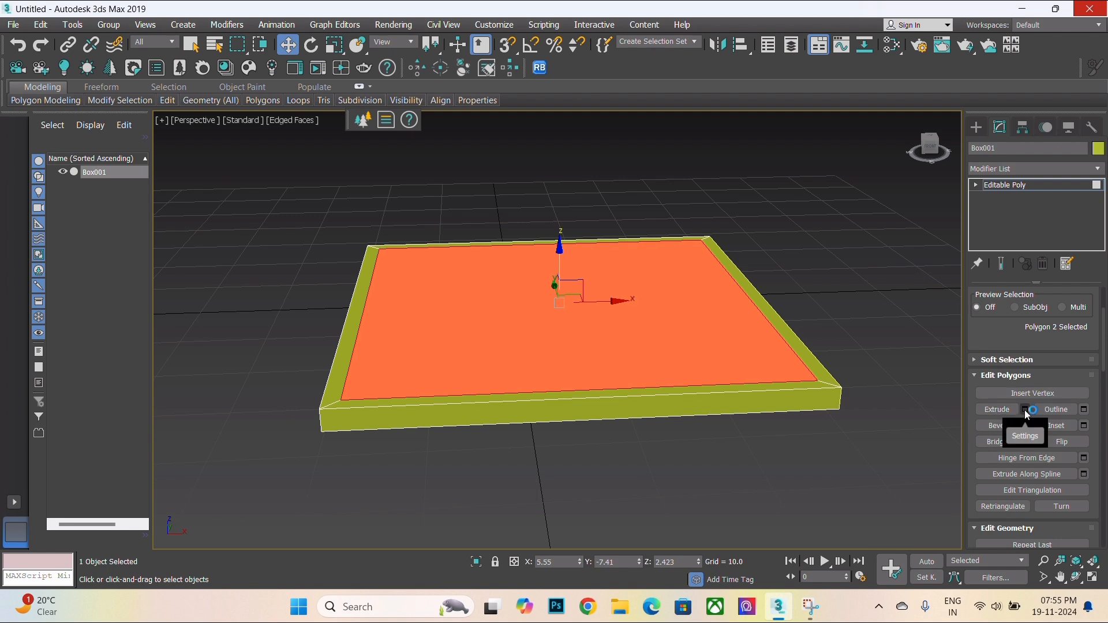
click(1024, 410)
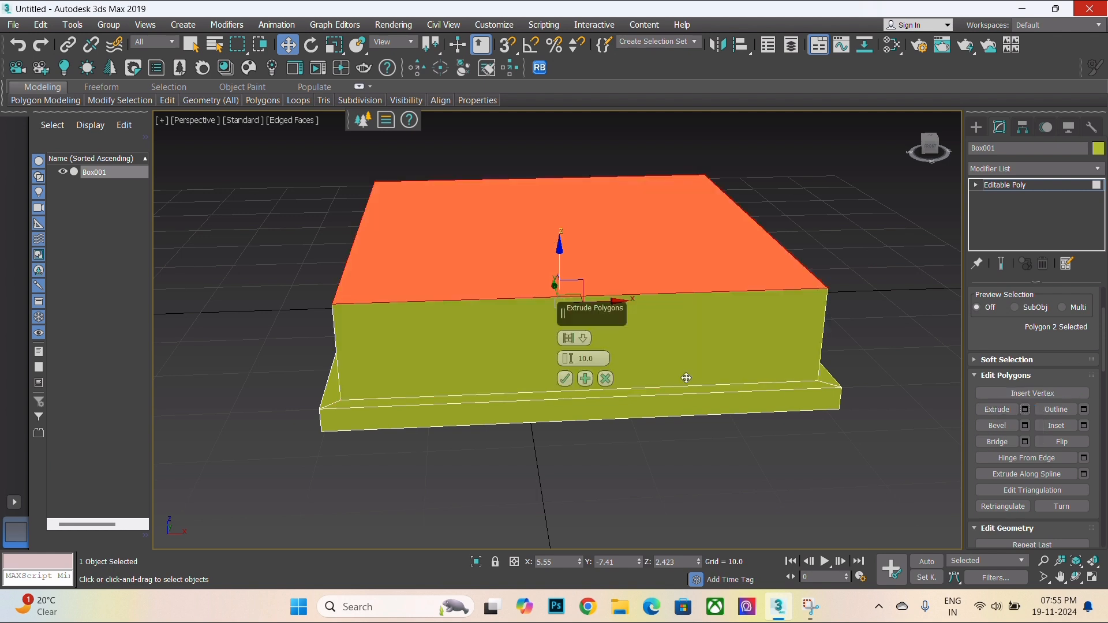
drag(570, 363, 589, 422)
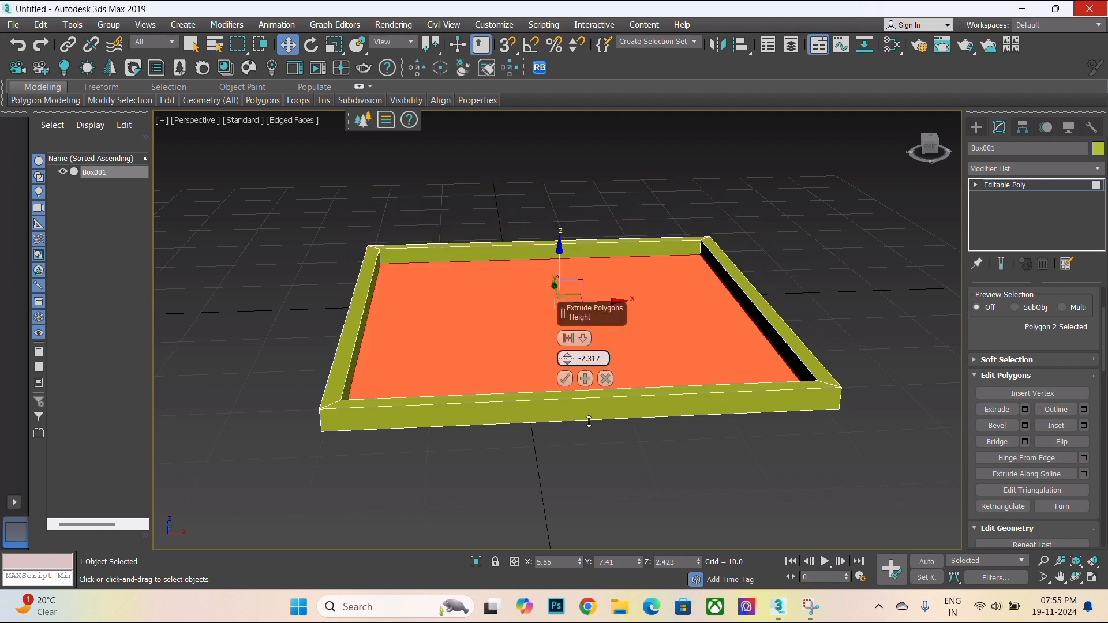
click(565, 379)
- Move the recessed inner polygon back up nearly level with the frame's top
middle_drag(565, 378, 526, 409)
scroll(487, 416, down, 3)
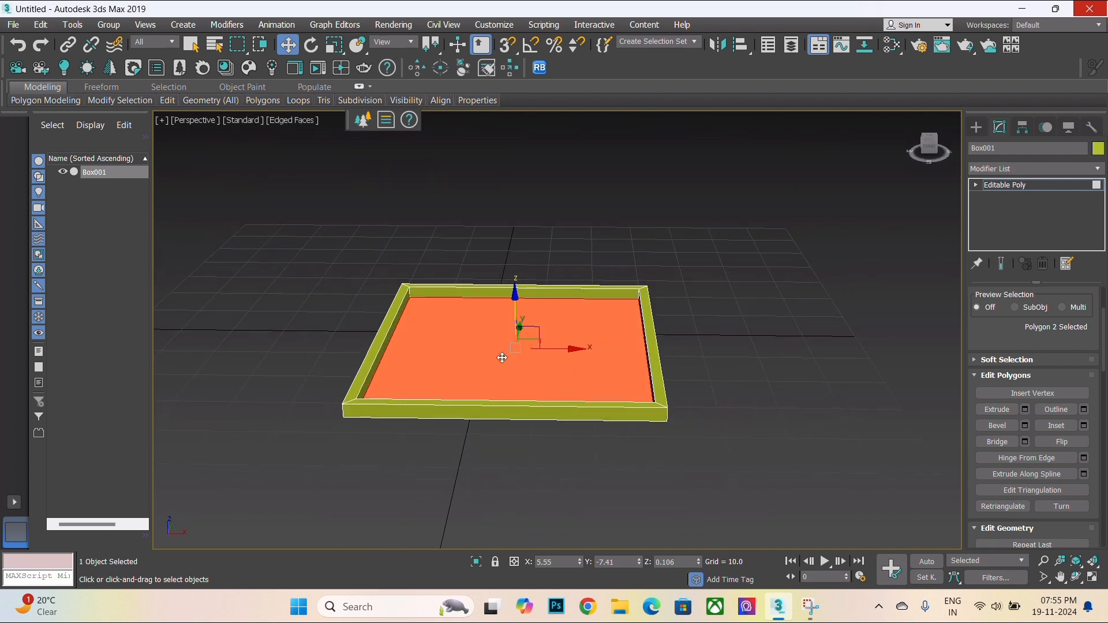
scroll(502, 358, up, 2)
click(807, 335)
click(600, 318)
scroll(526, 297, up, 4)
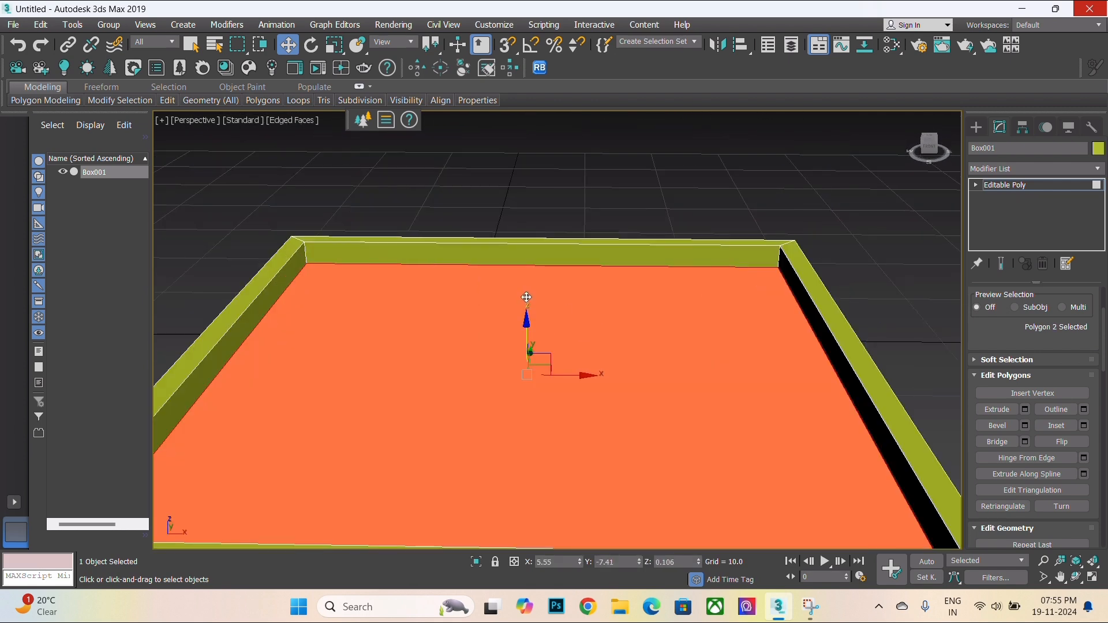
scroll(526, 297, down, 3)
mouse_move(539, 326)
shift+mouse_down()
mouse_move(553, 299)
mouse_move(570, 309)
mouse_move(552, 258)
shift+mouse_up()
click(617, 313)
key(ctrl+z)
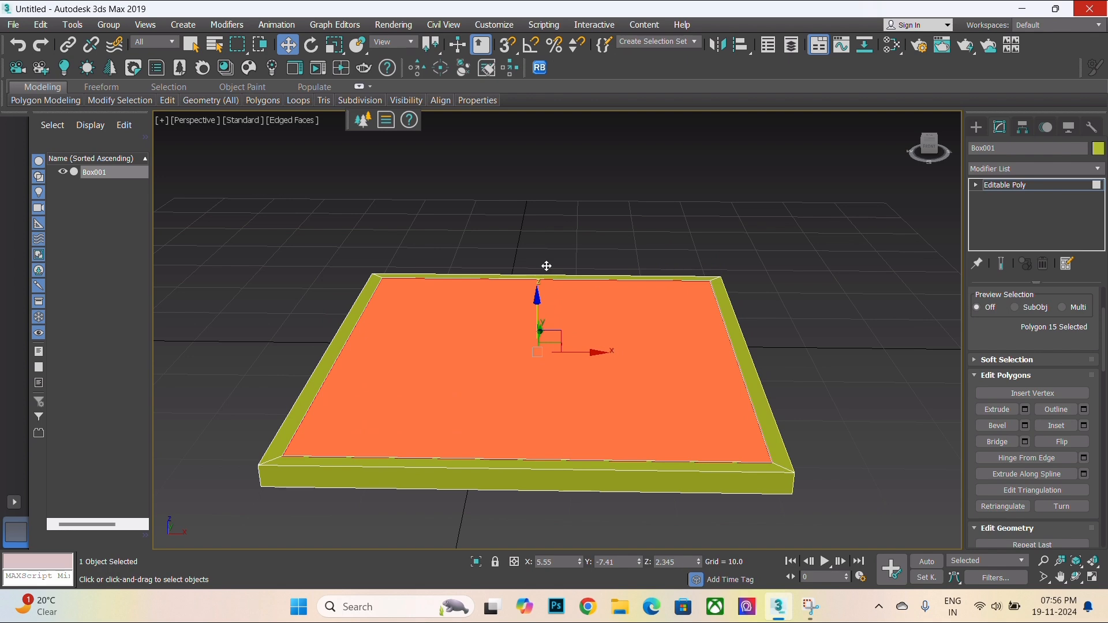
- Deselect the polygons, leave the polygon sub-object level and select the whole box
scroll(477, 415, up, 2)
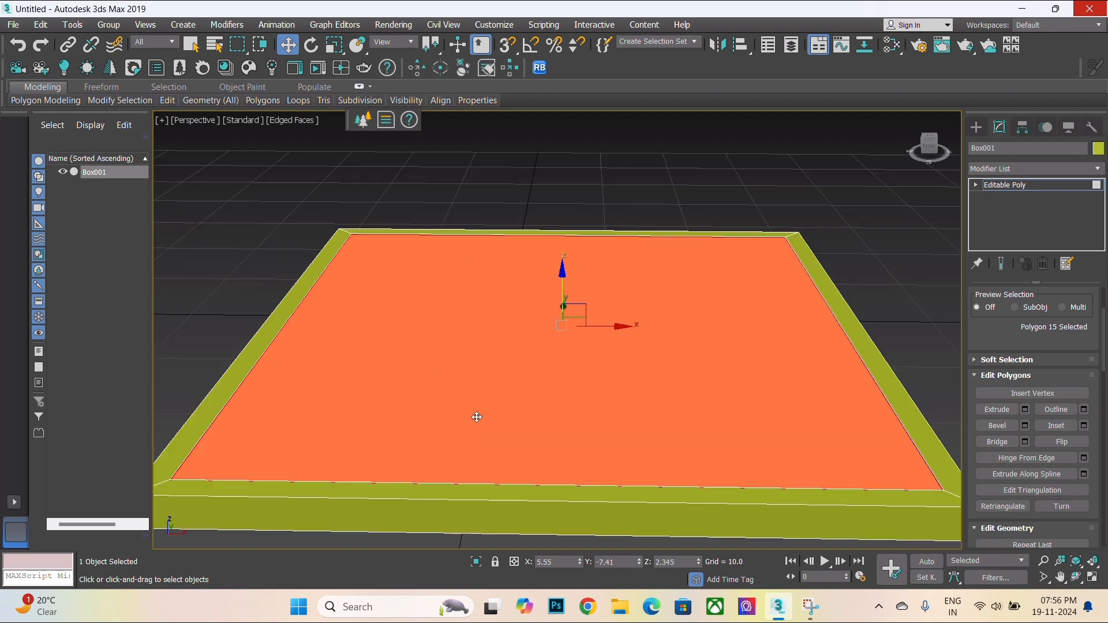
scroll(475, 413, down, 2)
alt+middle_drag(475, 412, 622, 420)
click(875, 312)
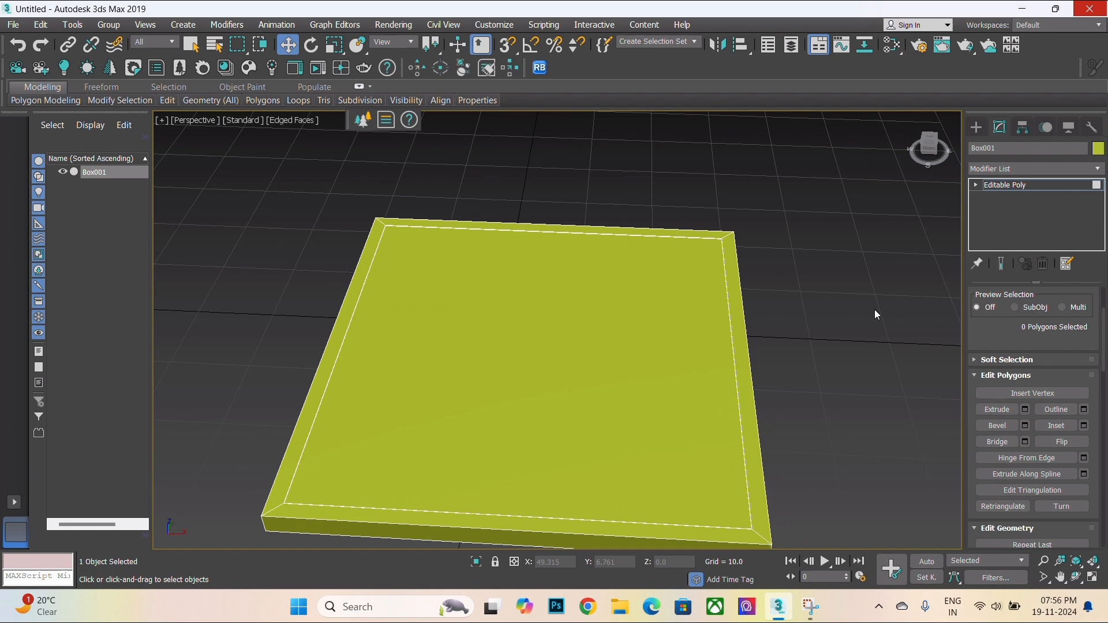
click(1007, 189)
alt+middle_drag(531, 323, 582, 413)
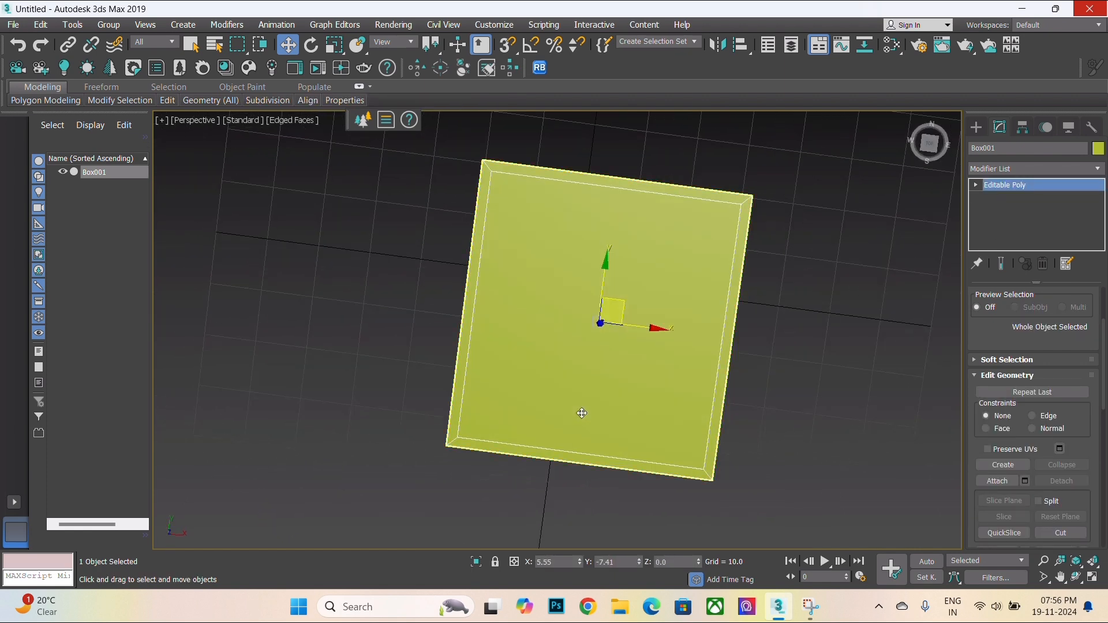
click(580, 413)
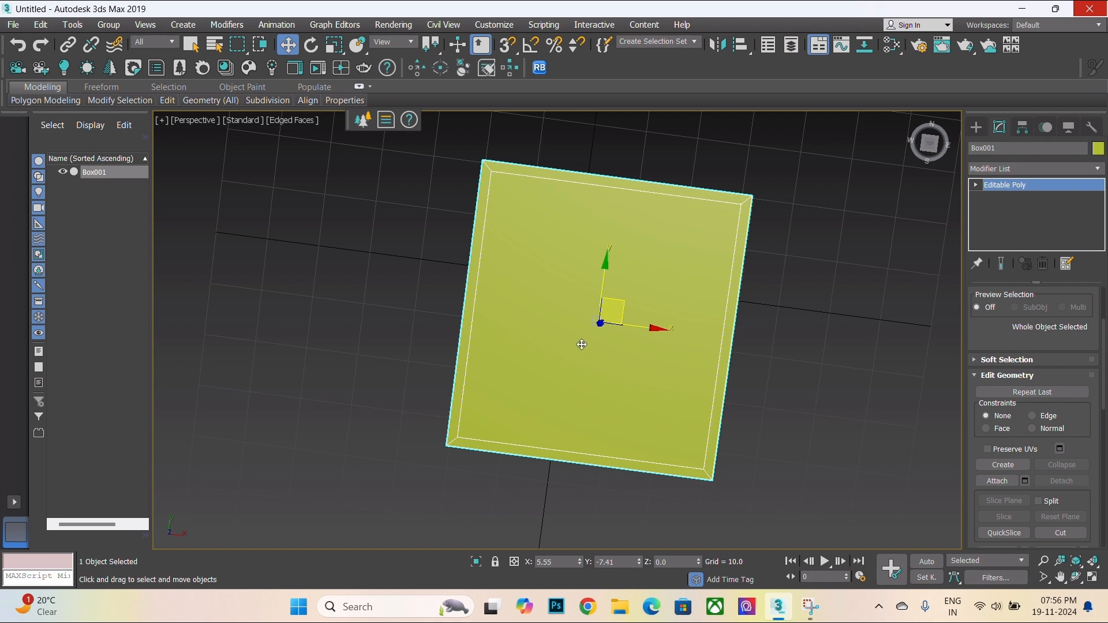
scroll(582, 345, down, 3)
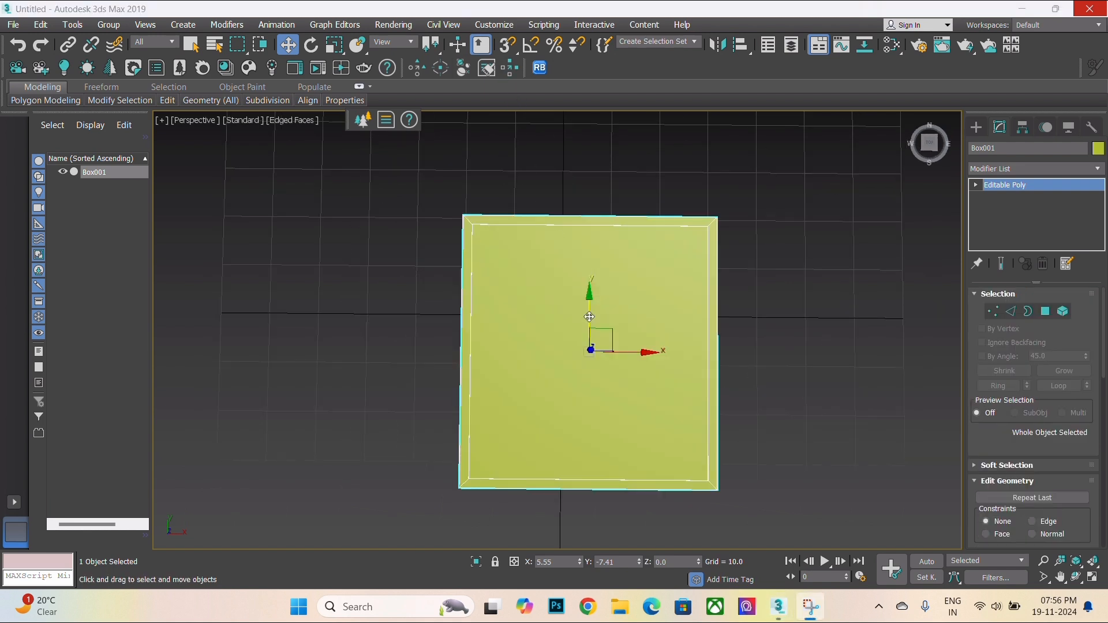
alt+middle_drag(583, 379, 591, 314)
scroll(575, 363, up, 2)
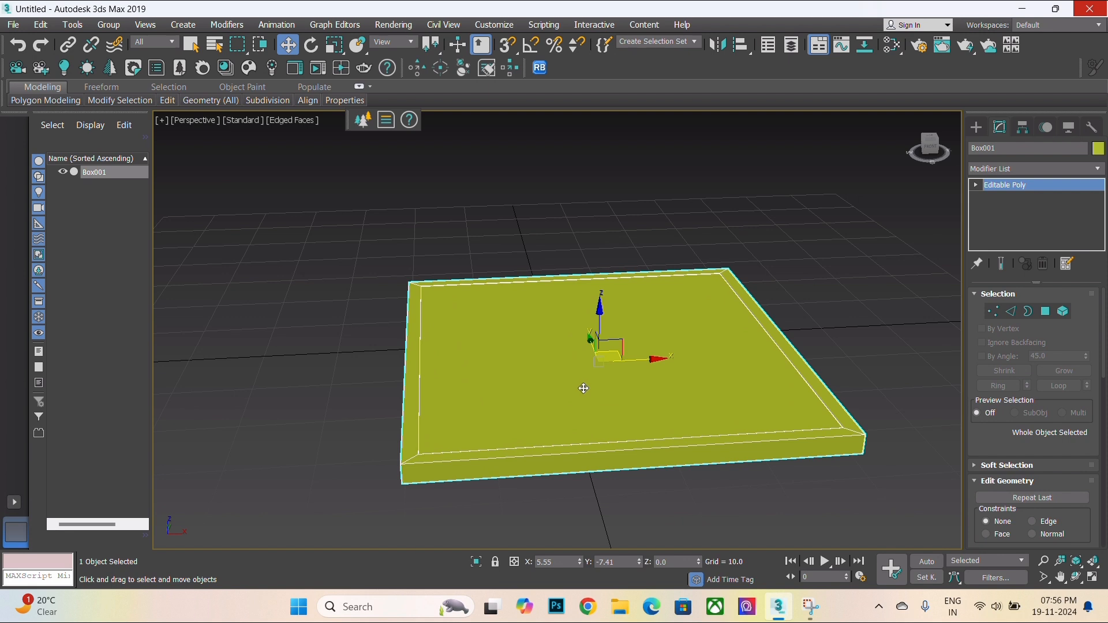
scroll(589, 424, up, 2)
- Select the inner top polygon and detach it as a separate object
key(4)
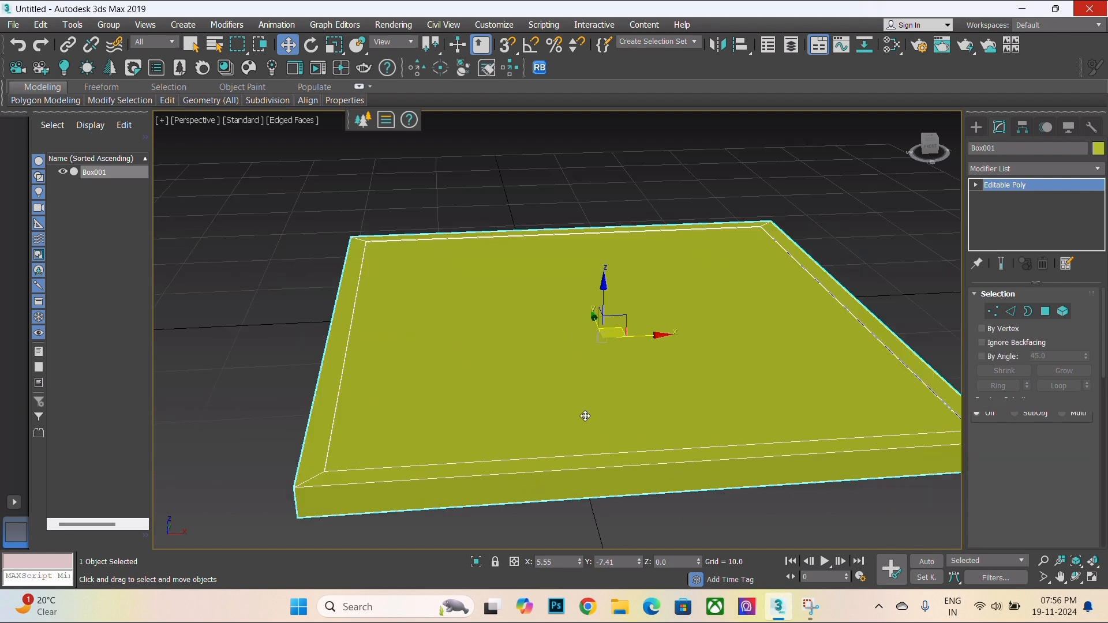
click(551, 355)
text(x)
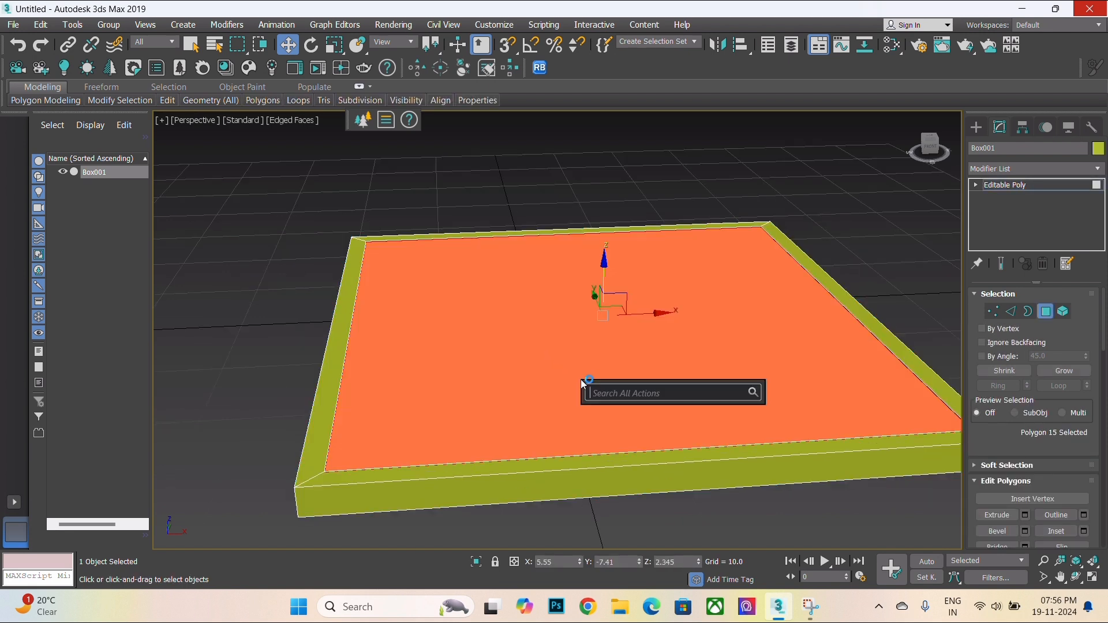
text(det)
click(633, 419)
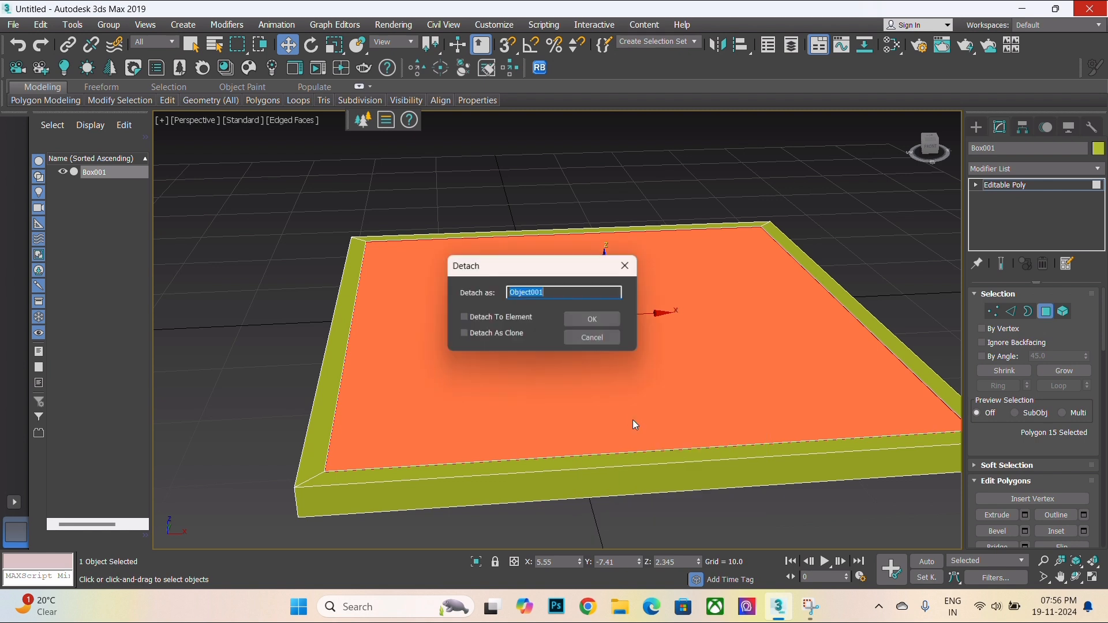
click(595, 317)
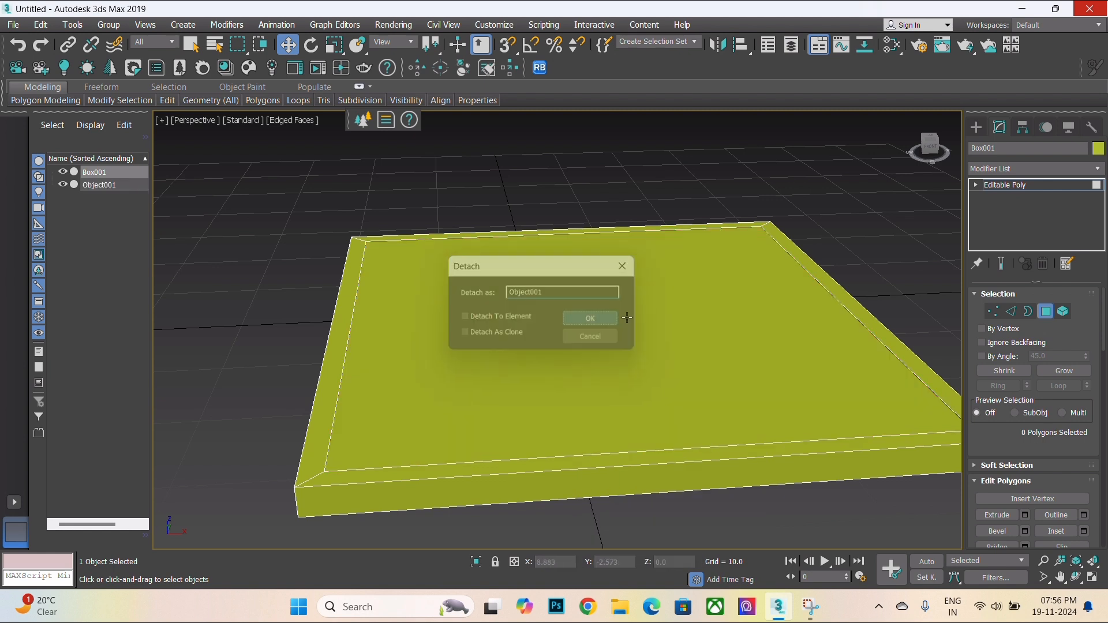
- Select the detached panel object and move it upward above the frame to about Z 9.3
click(1024, 188)
click(577, 305)
drag(603, 298, 629, 205)
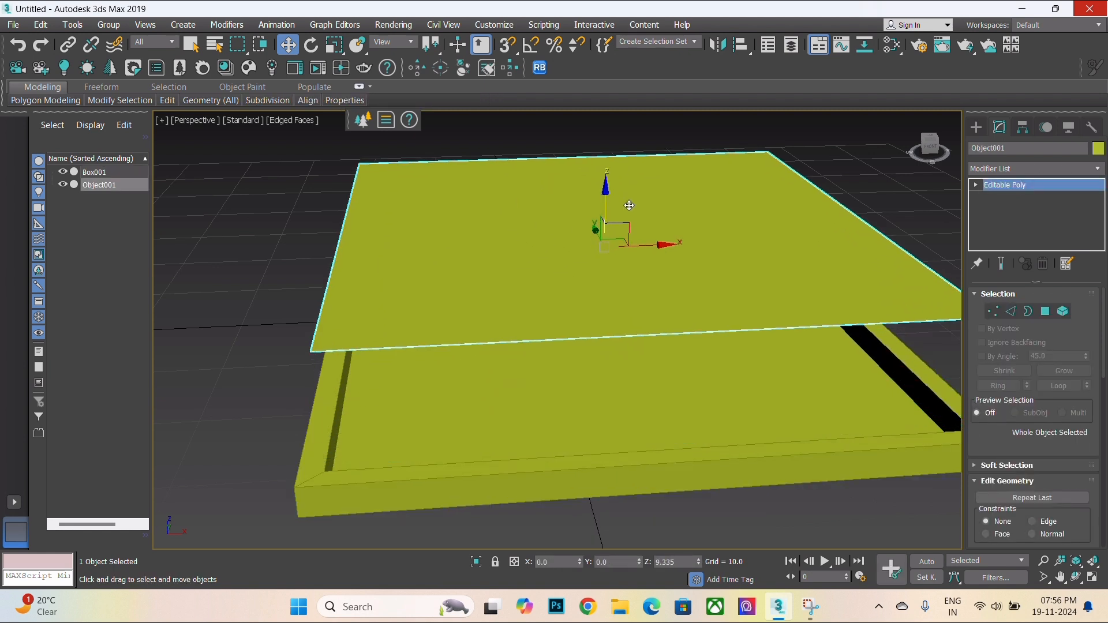
- Undo the panel's upward move so it sits back inside the frame
key(ctrl+z)
scroll(577, 404, down, 4)
scroll(579, 431, up, 3)
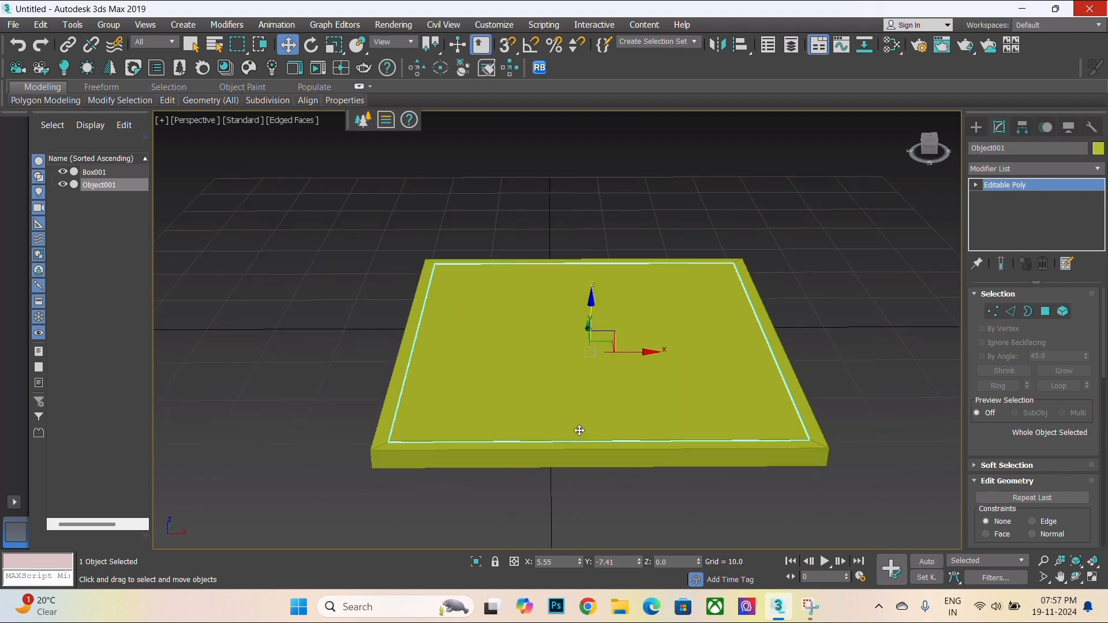
alt+middle_drag(580, 431, 579, 430)
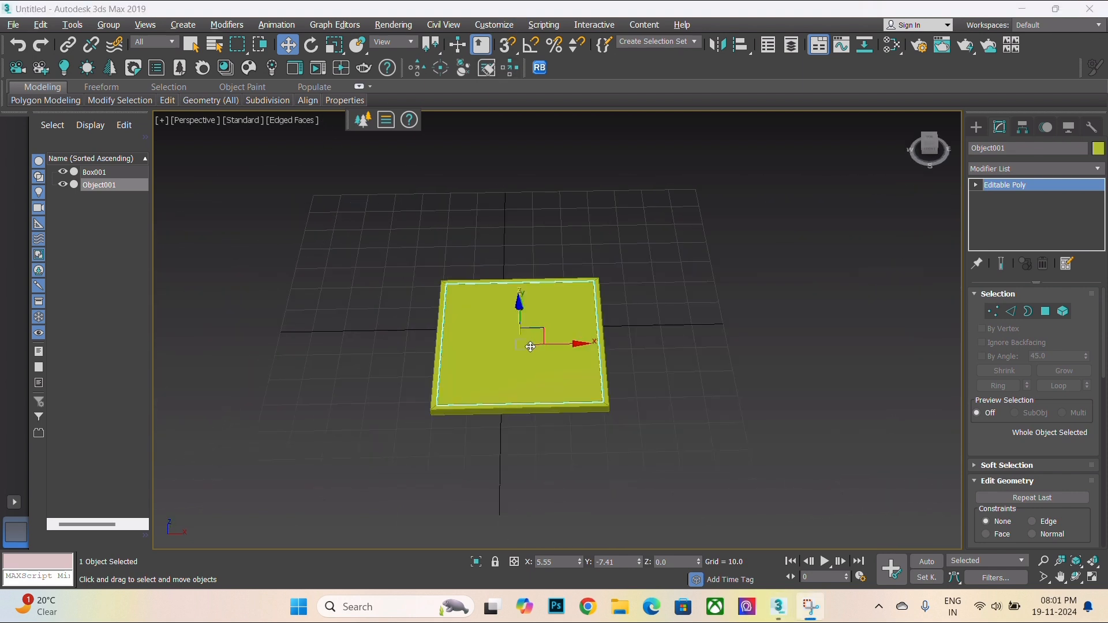
scroll(577, 382, up, 3)
middle_drag(581, 385, 555, 446)
scroll(594, 363, up, 2)
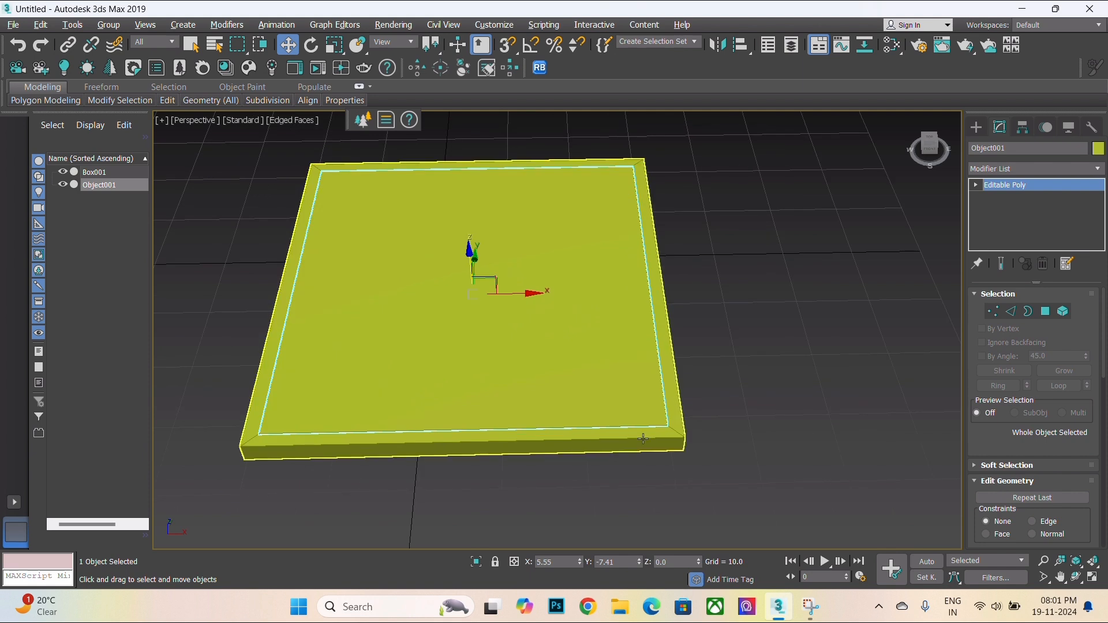
- Deselect everything and open the Material Editor
click(756, 365)
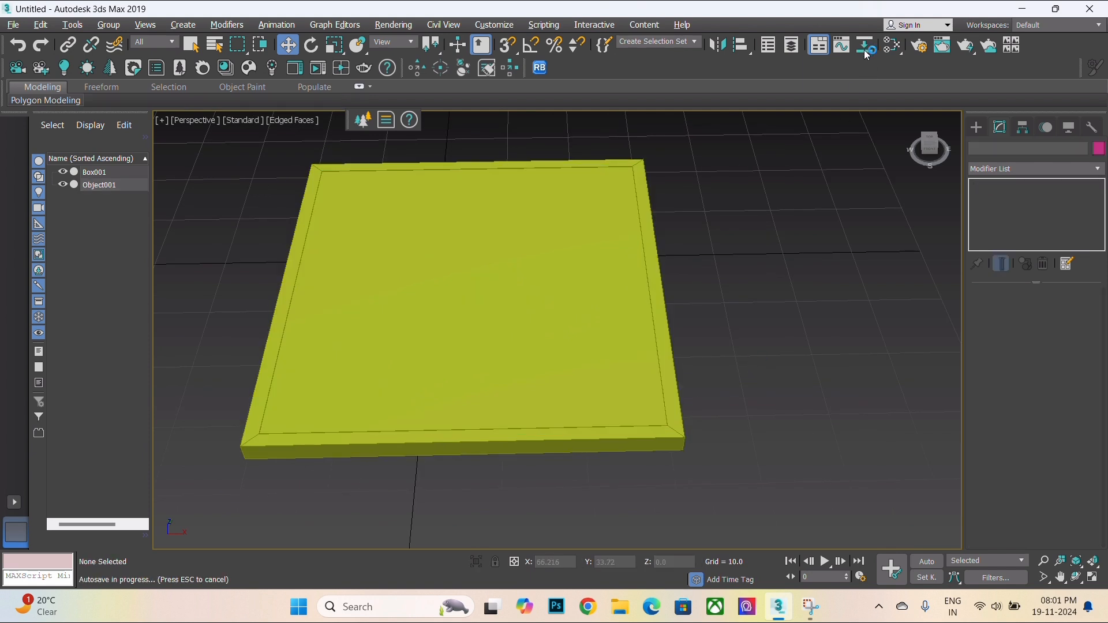
click(894, 46)
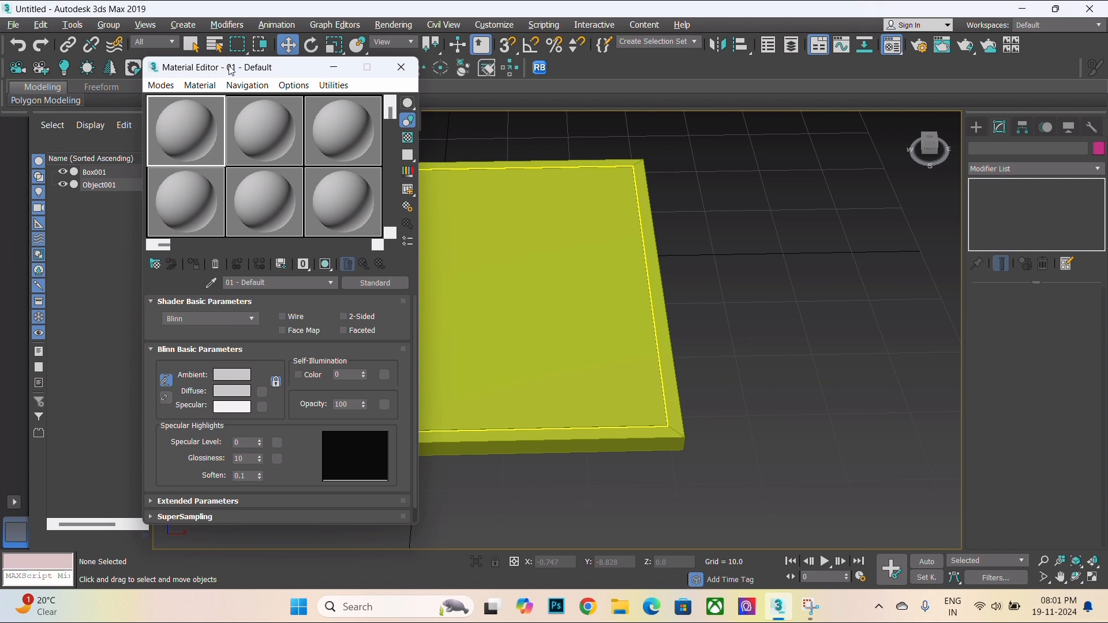
drag(231, 69, 772, 104)
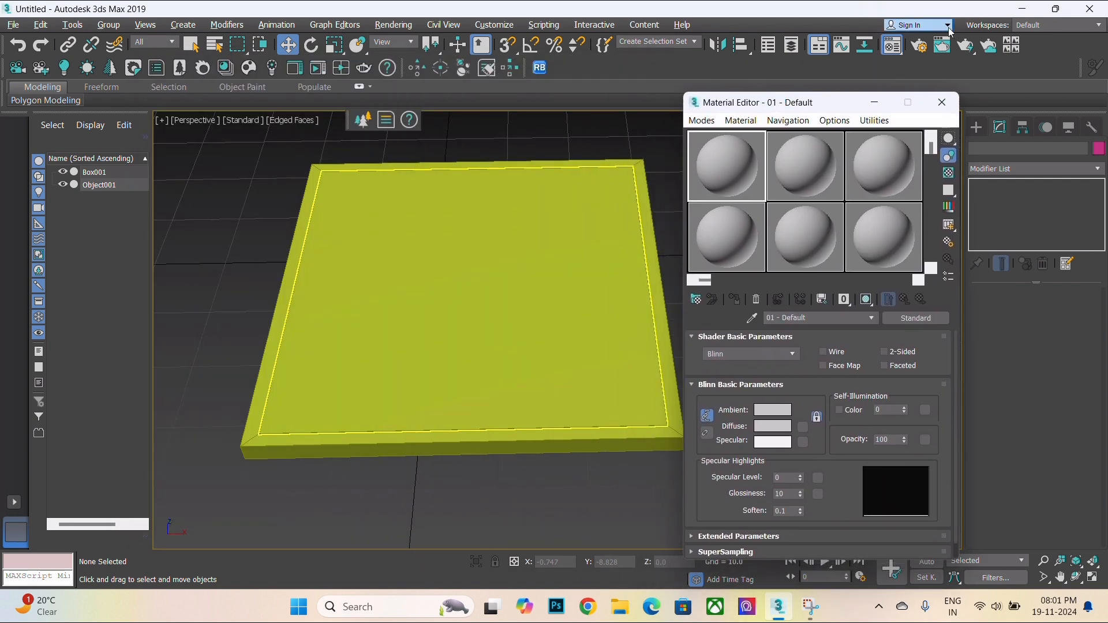
- Set the production renderer to Corona in Render Setup and close it
click(917, 51)
click(444, 94)
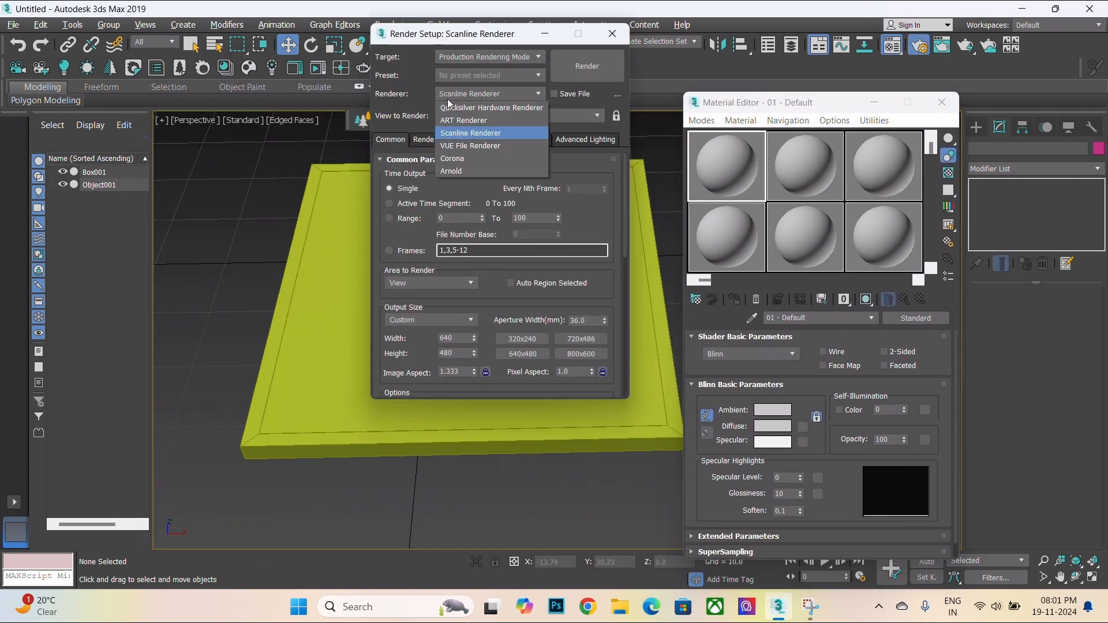
click(448, 158)
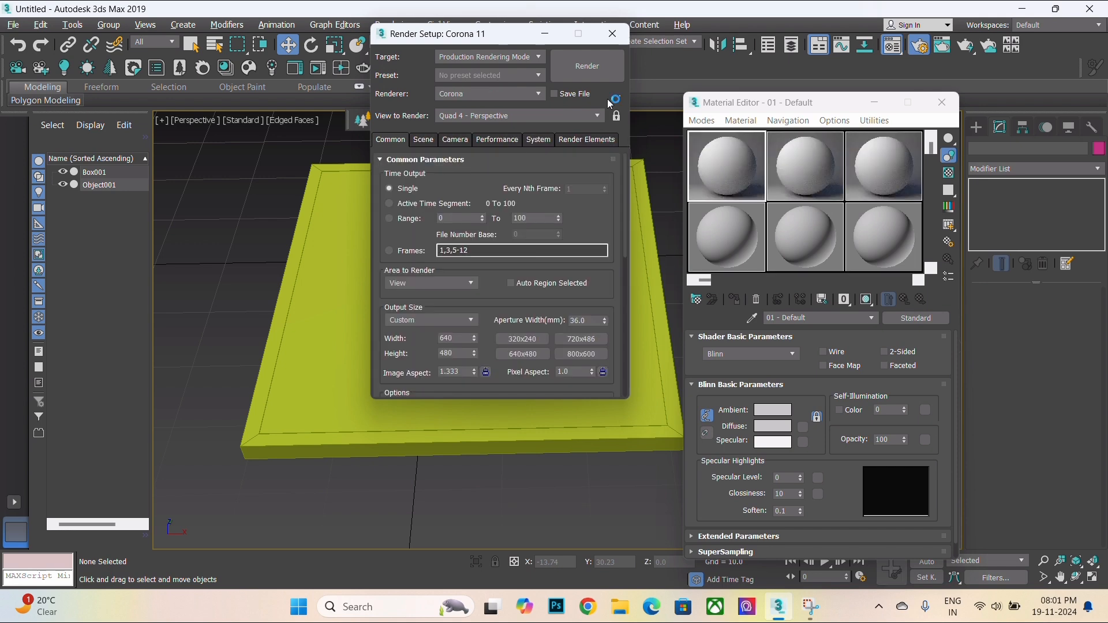
drag(437, 39, 344, 96)
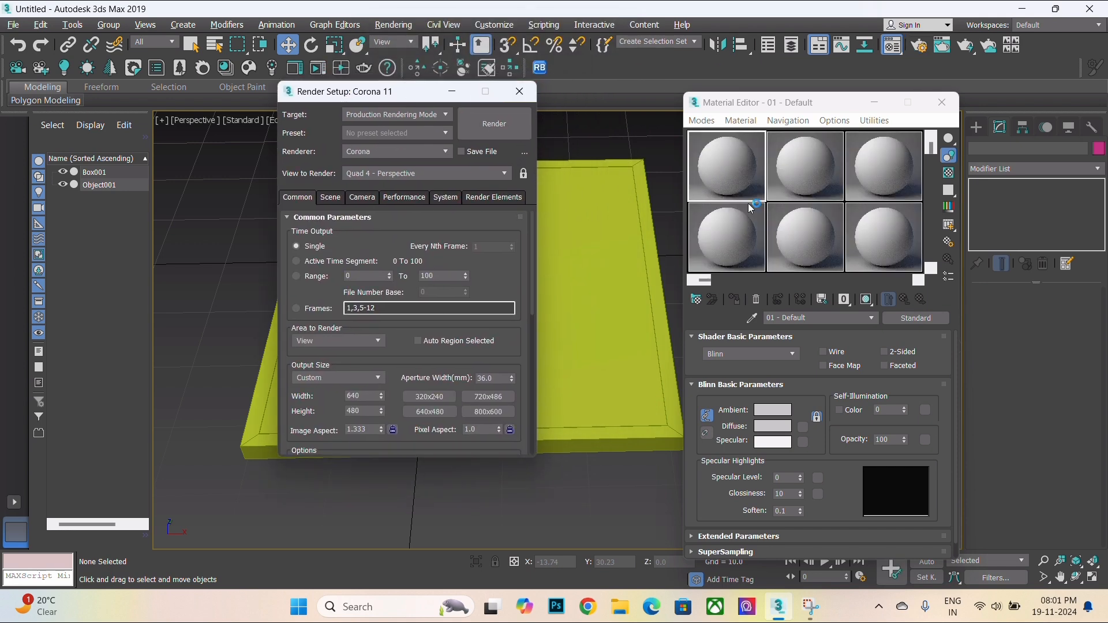
click(520, 91)
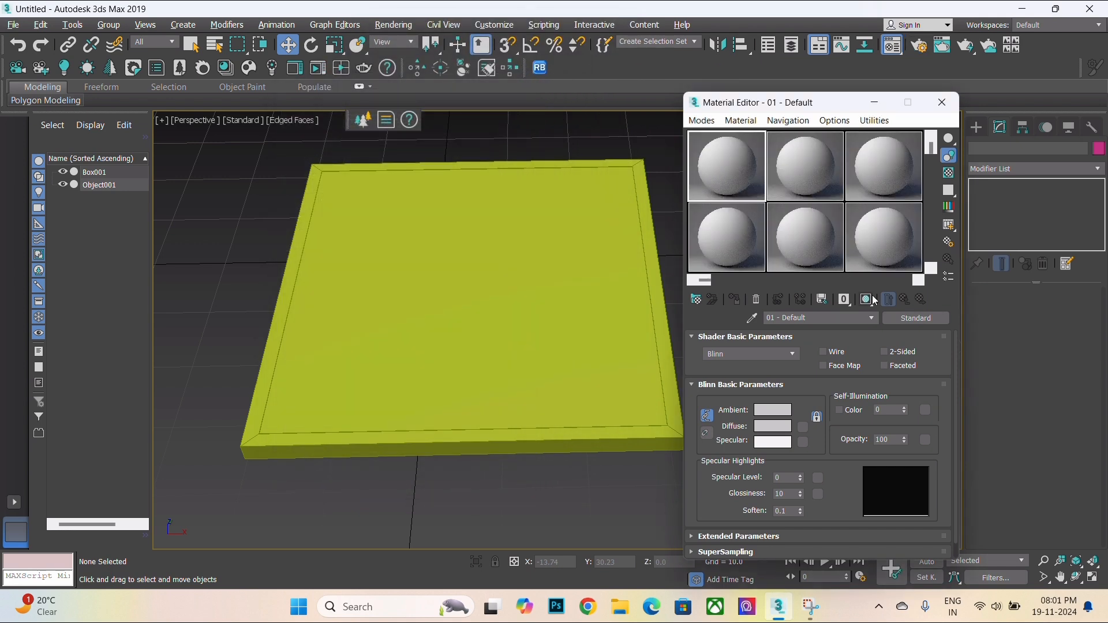
- Change the first sample slot's material type to CoronaLegacyMtl
click(933, 315)
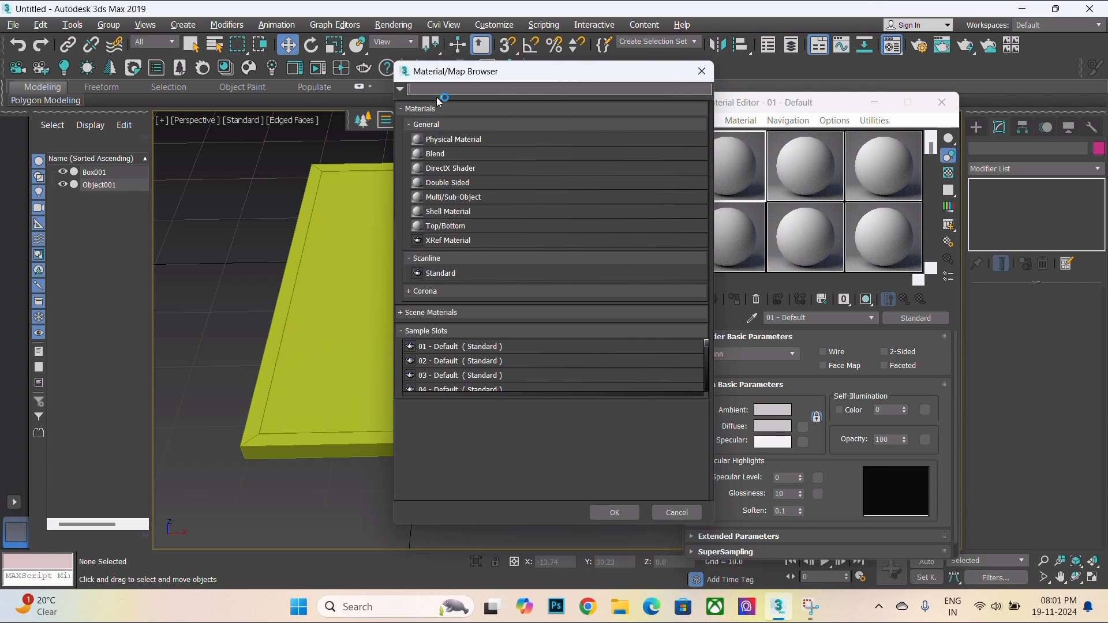
text(coro)
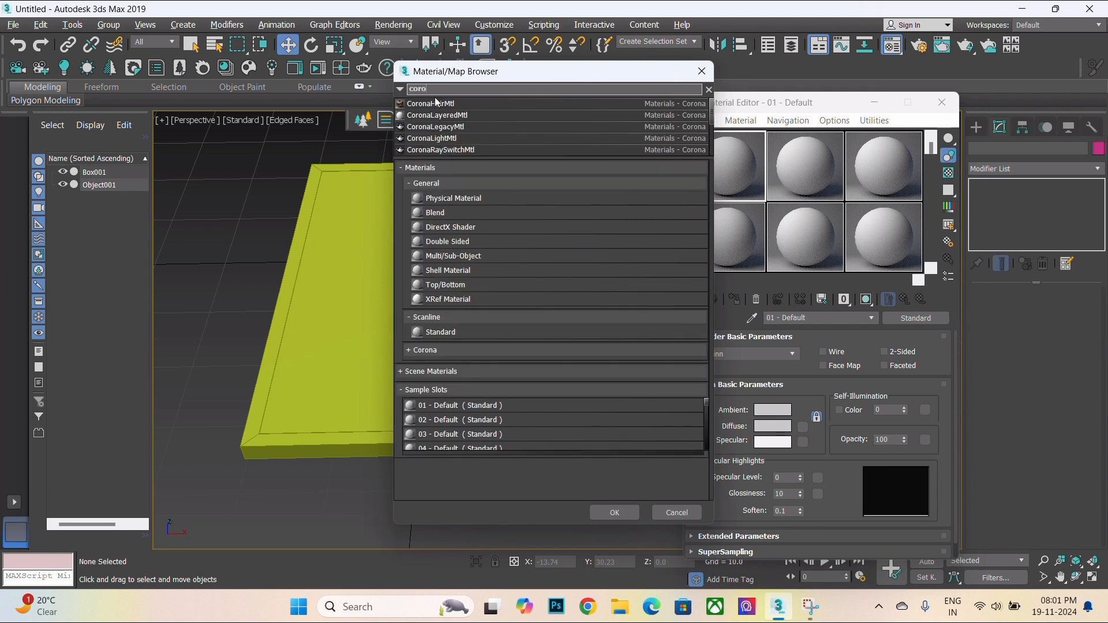
click(616, 513)
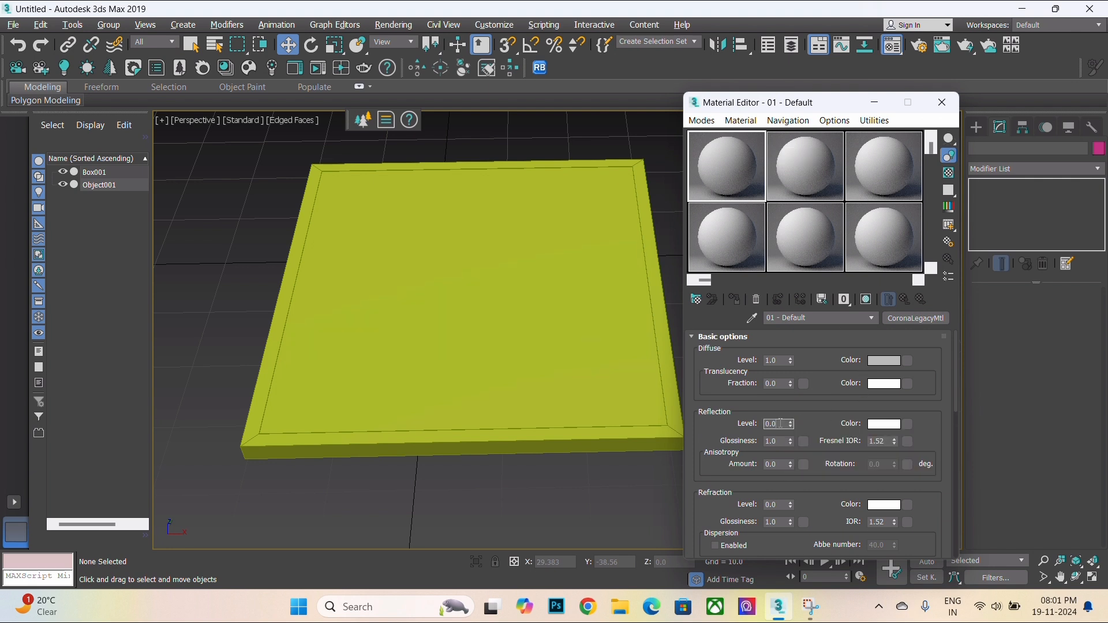
- Set the first material's reflection level and refraction level both to 1.0
text(1)
click(784, 464)
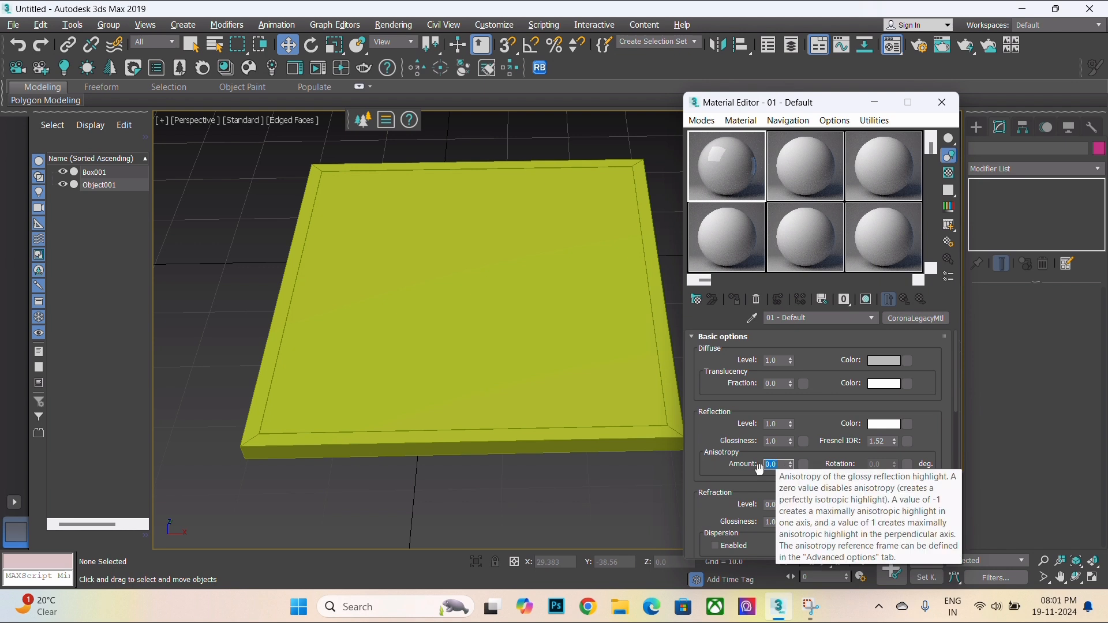
click(727, 489)
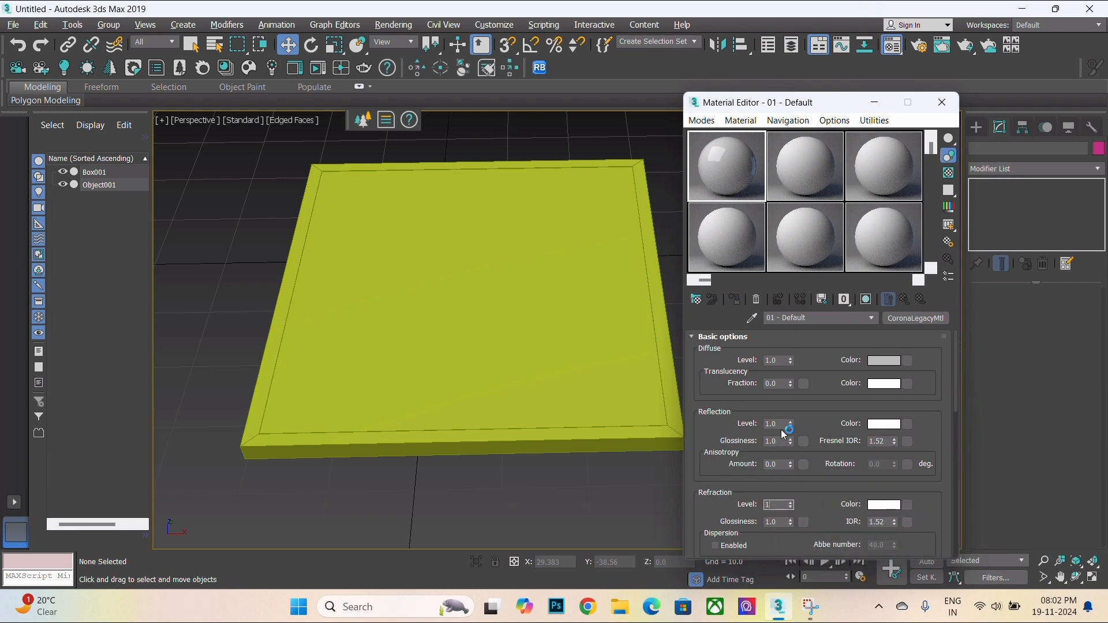
click(788, 522)
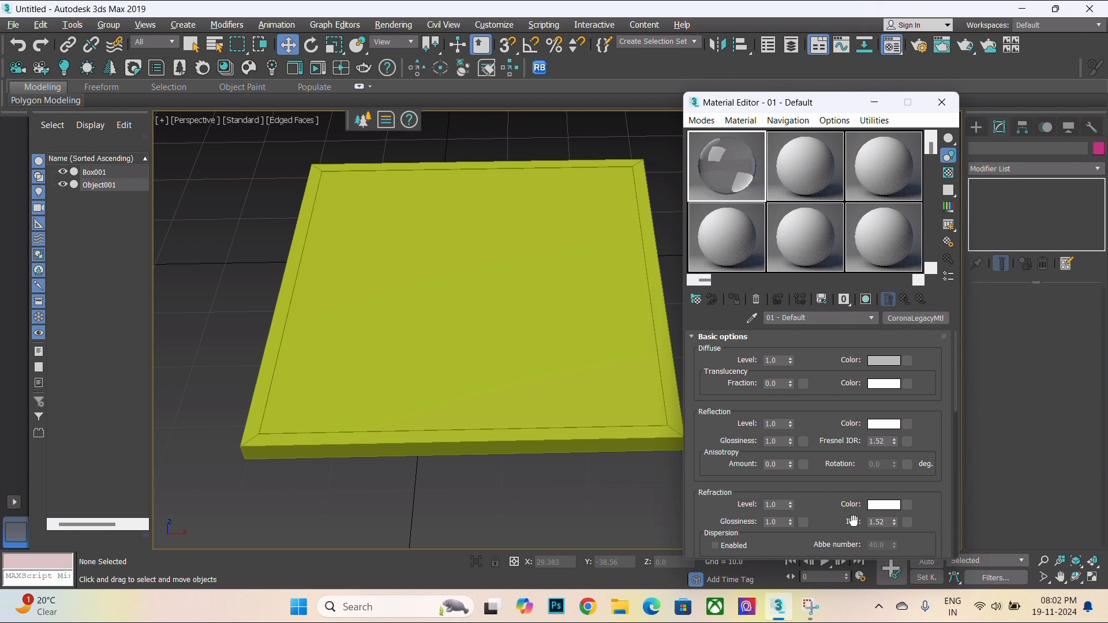
- Enable the Thin (no refraction) option on the first material
scroll(940, 473, down, 5)
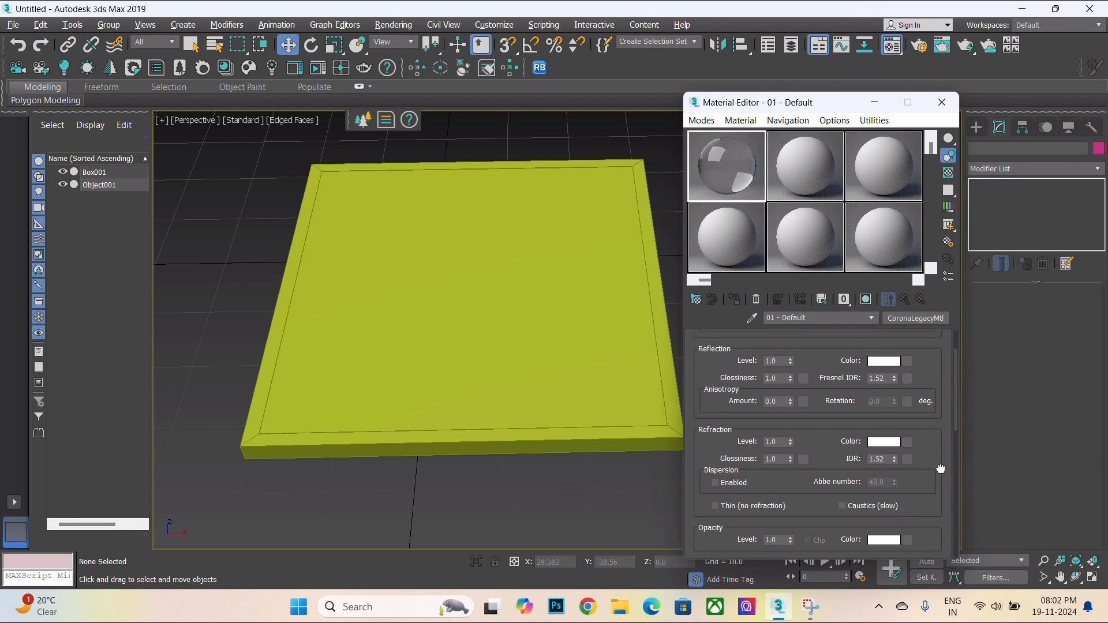
click(734, 510)
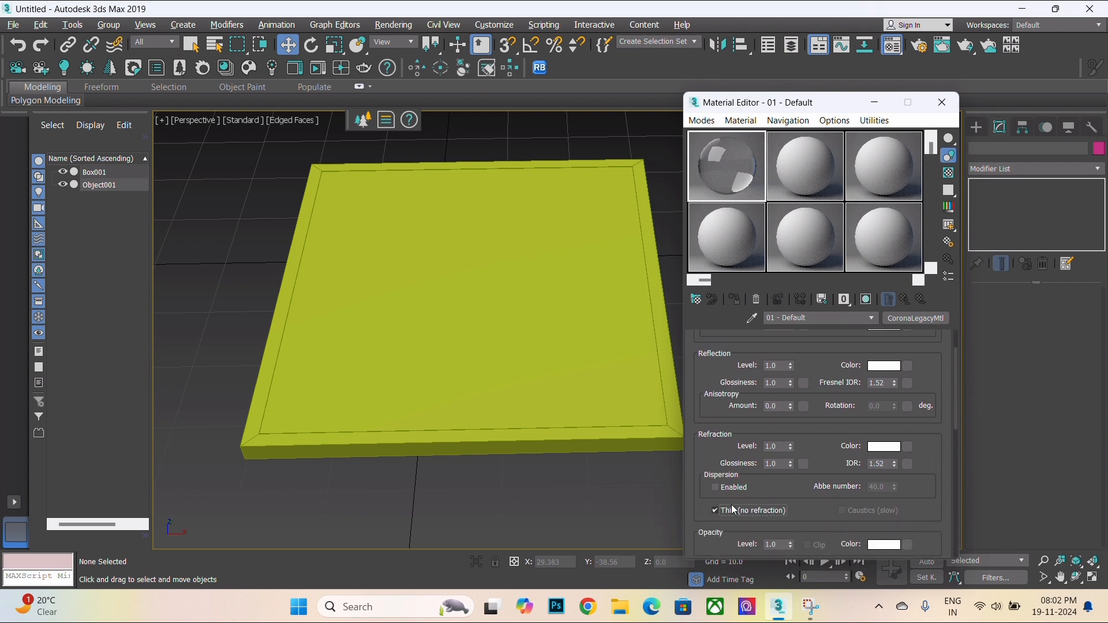
click(736, 511)
click(736, 511)
- Select the detached panel and assign the first glass material to it
click(474, 266)
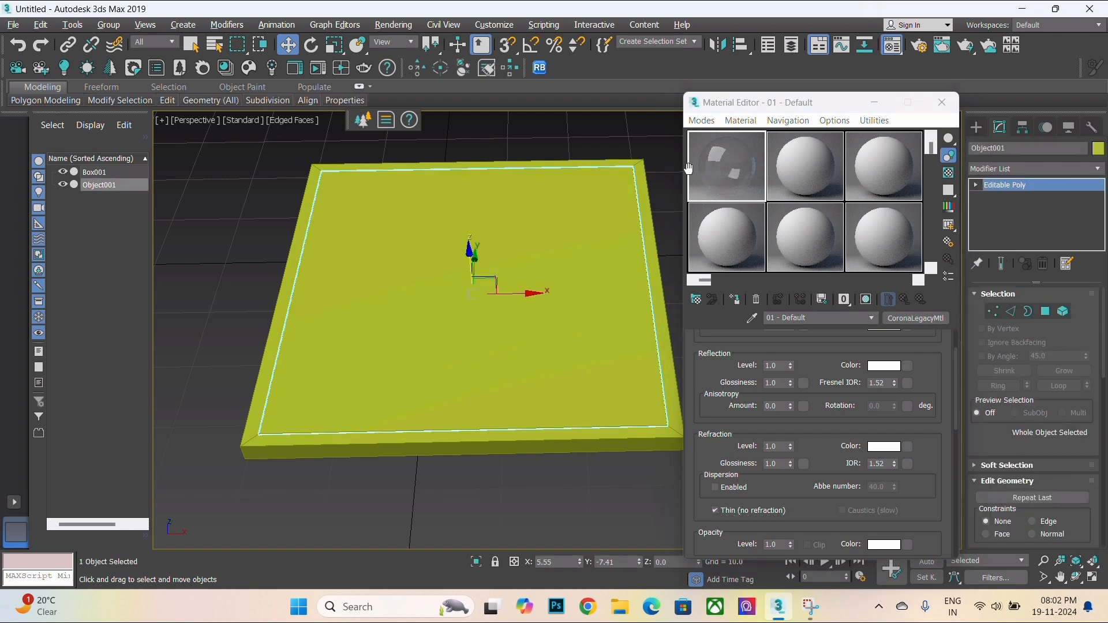
drag(717, 171, 565, 268)
alt+middle_drag(506, 356, 512, 314)
scroll(356, 290, up, 5)
alt+middle_drag(357, 289, 346, 312)
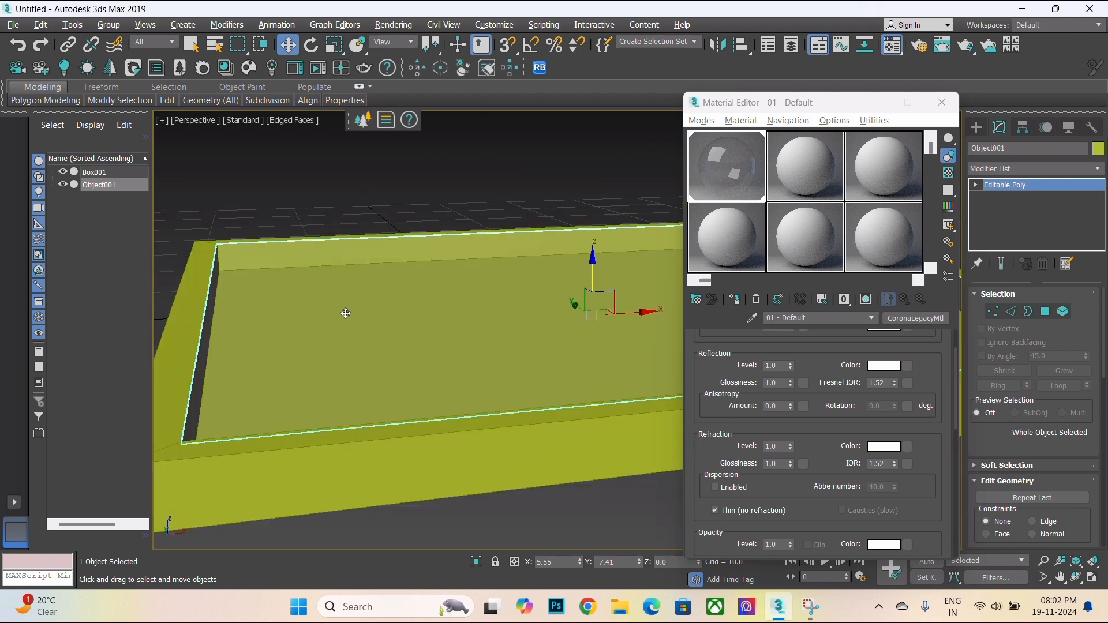
- Turn off the Thin (no refraction) option on the glass material
click(715, 510)
scroll(384, 317, down, 5)
scroll(384, 317, up, 2)
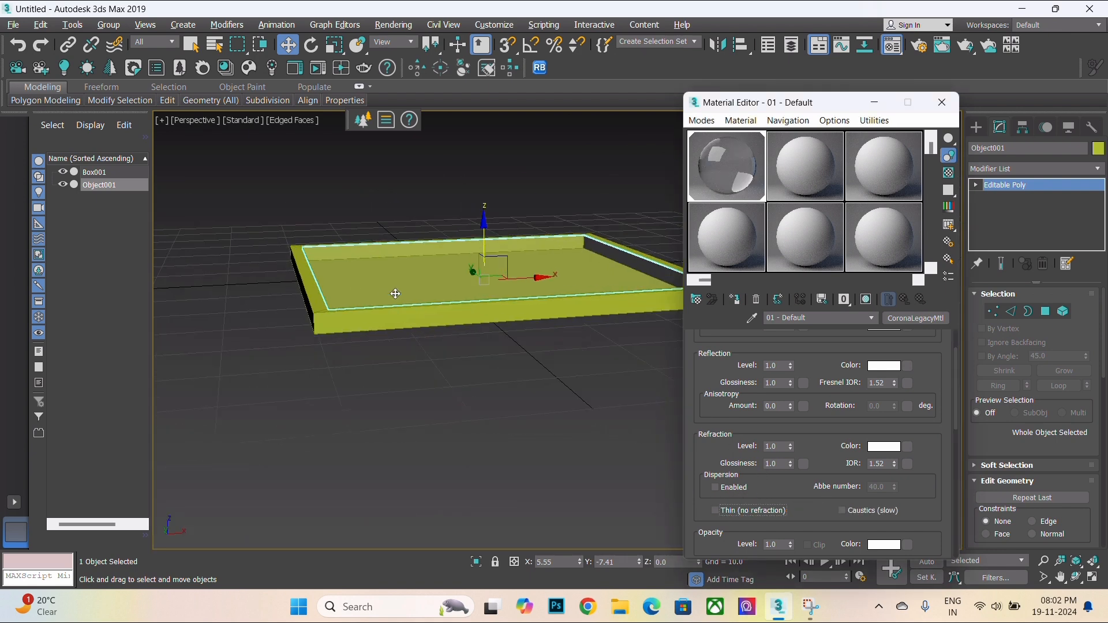
drag(939, 387, 949, 552)
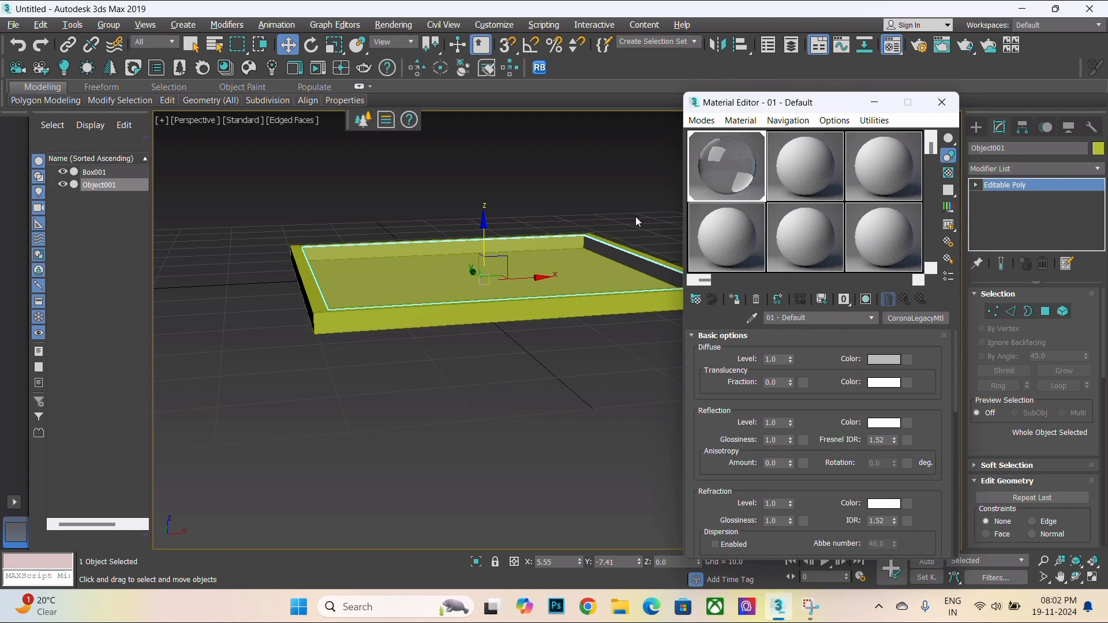
scroll(375, 253, up, 2)
scroll(370, 323, down, 3)
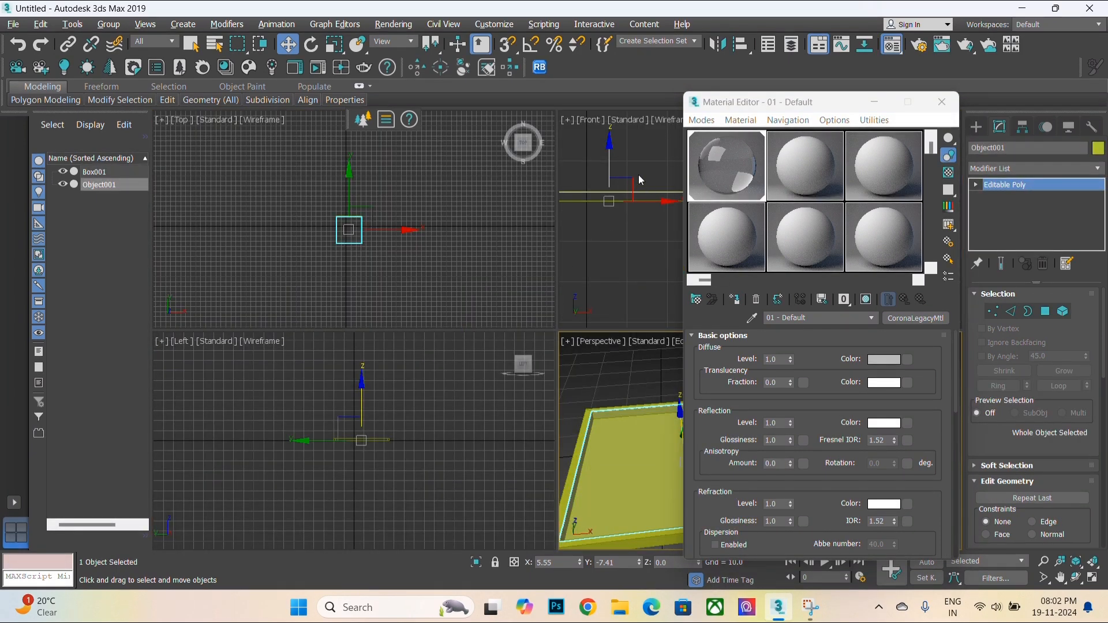
scroll(623, 190, up, 2)
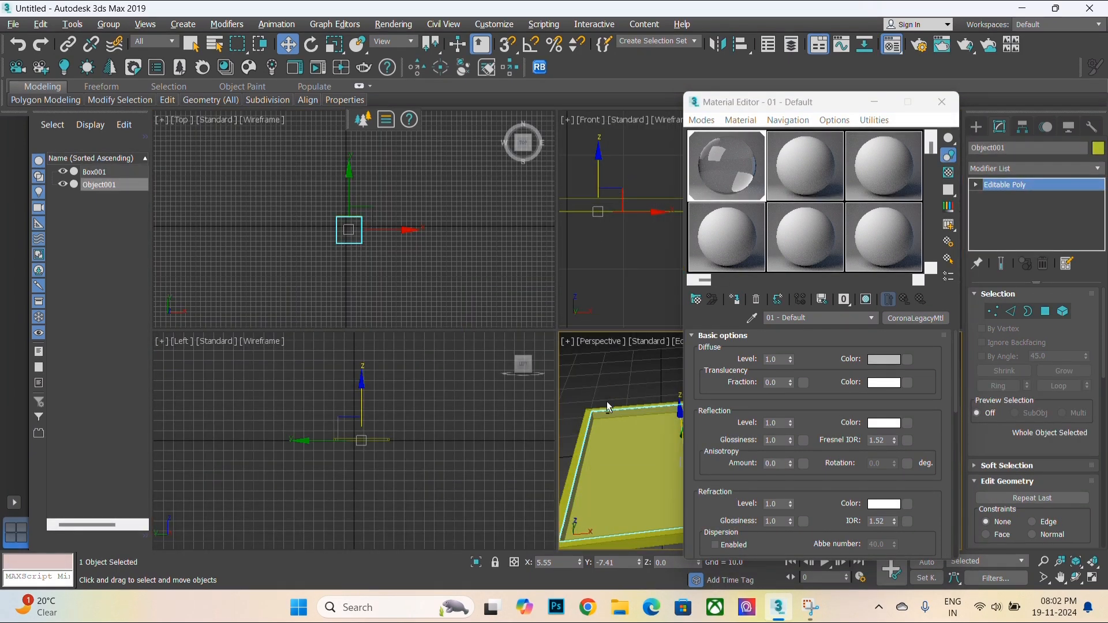
key(alt+w)
middle_drag(382, 364, 519, 265)
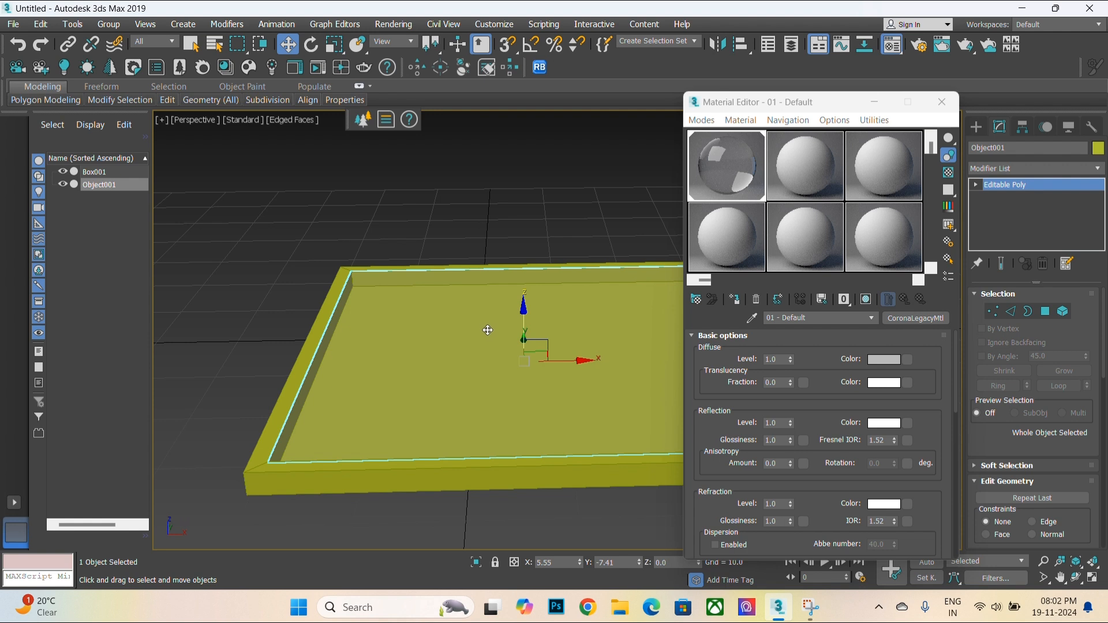
alt+middle_drag(458, 376, 379, 377)
scroll(379, 377, down, 4)
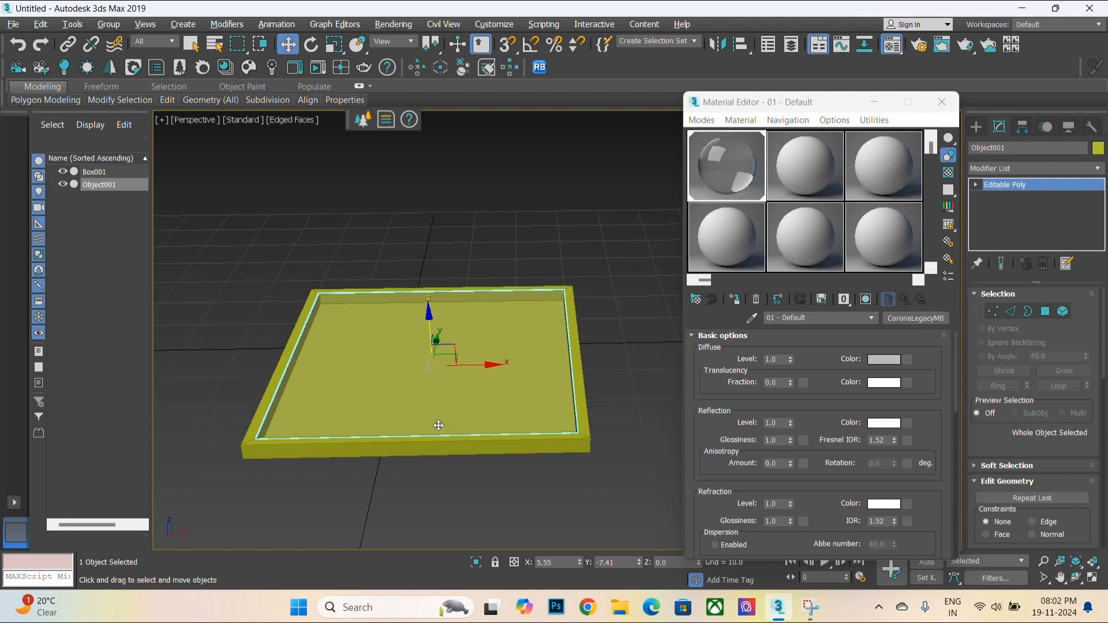
- Change the second sample slot's material type to CoronaLegacyMtl
click(826, 167)
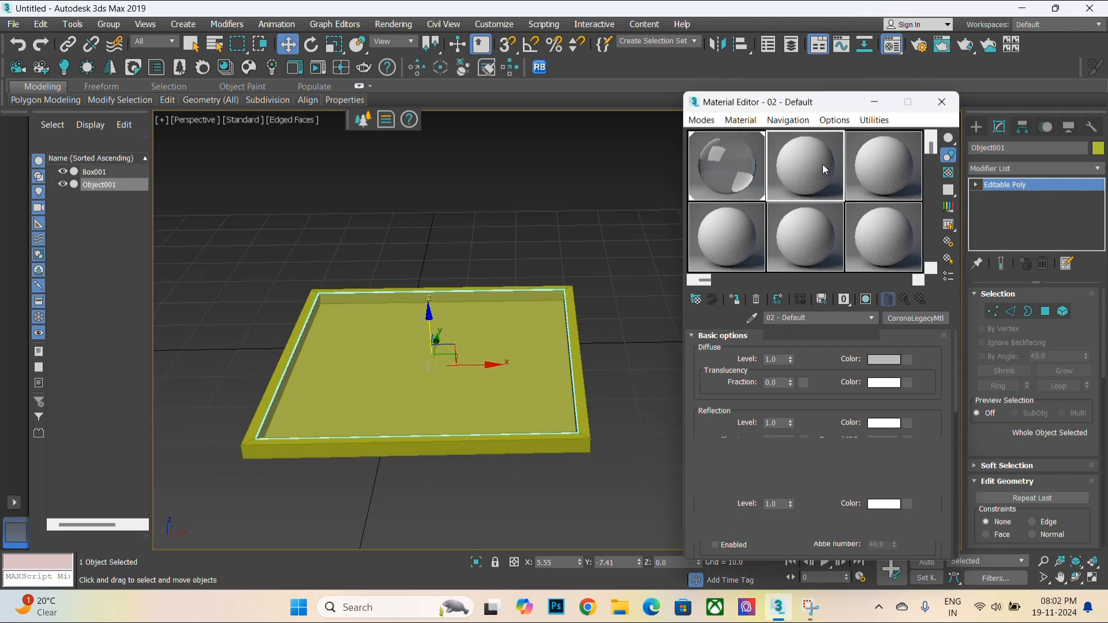
click(923, 318)
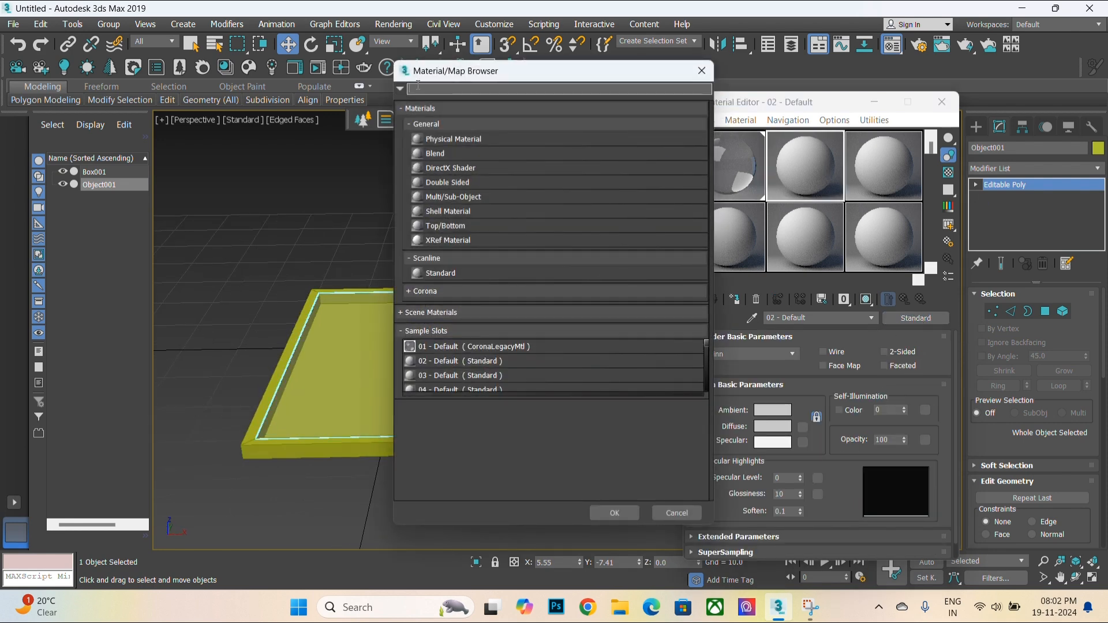
text(coro)
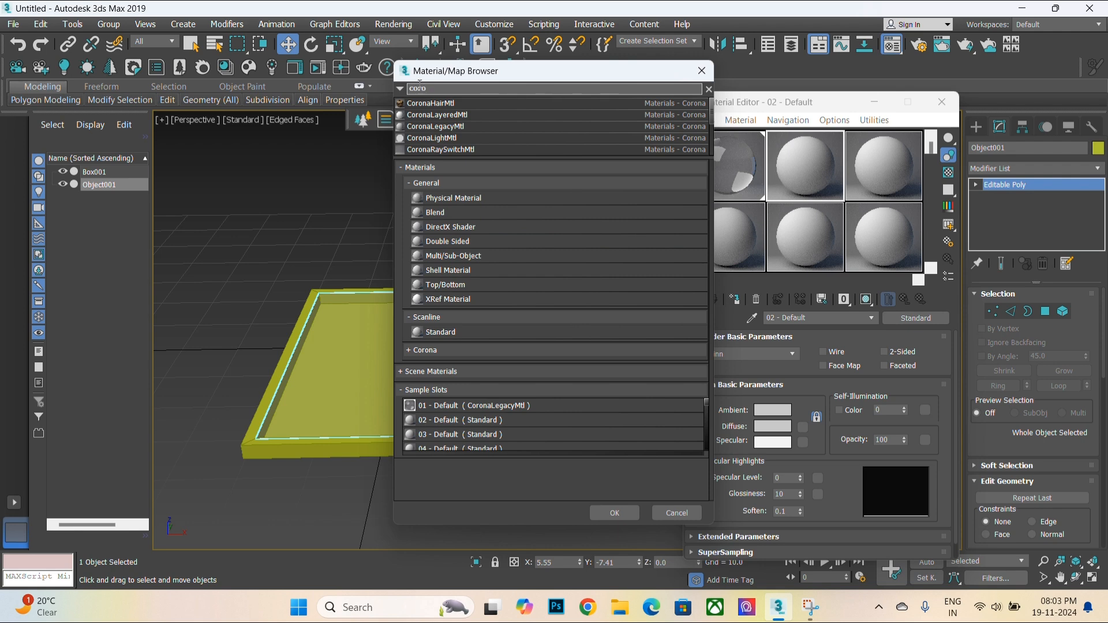
click(437, 126)
click(615, 513)
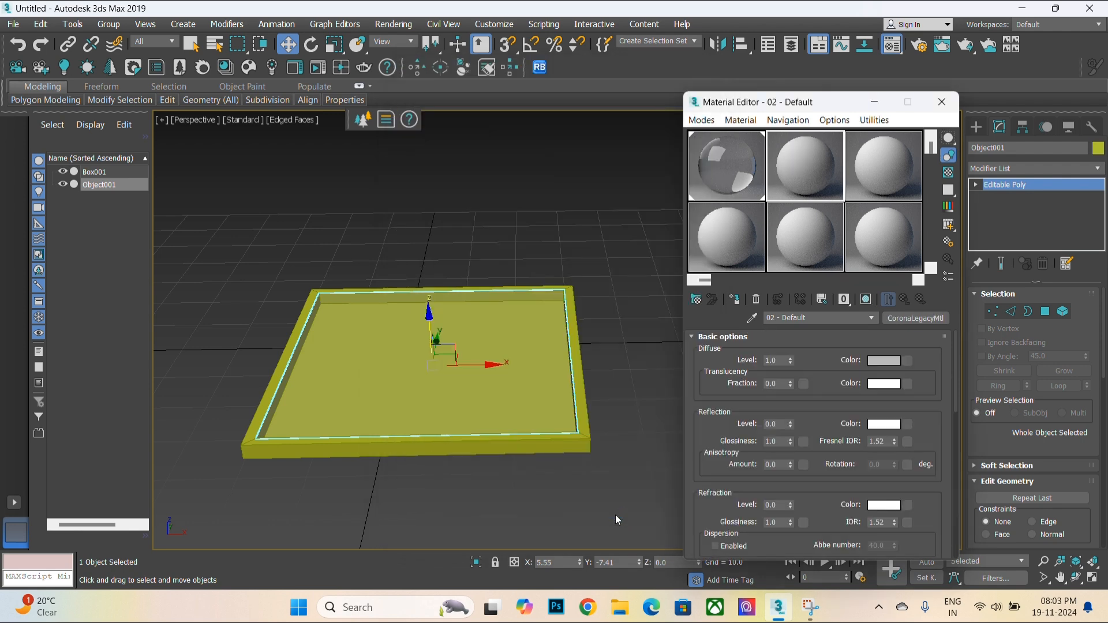
- Make the second material's diffuse colour black and set its reflection level to 0.05
click(894, 362)
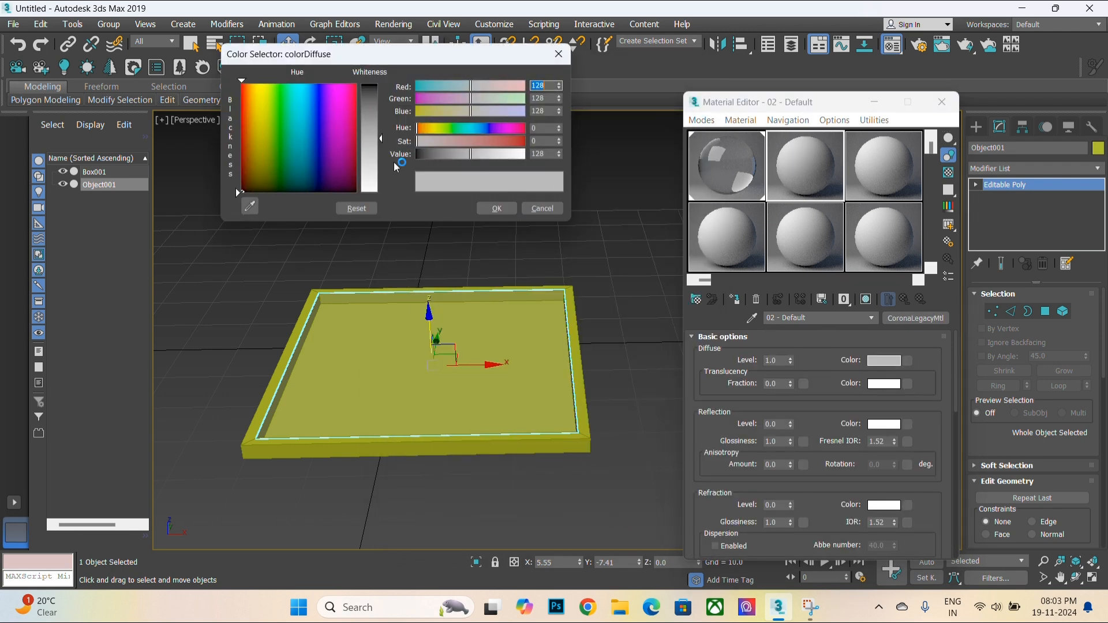
drag(380, 127, 381, 85)
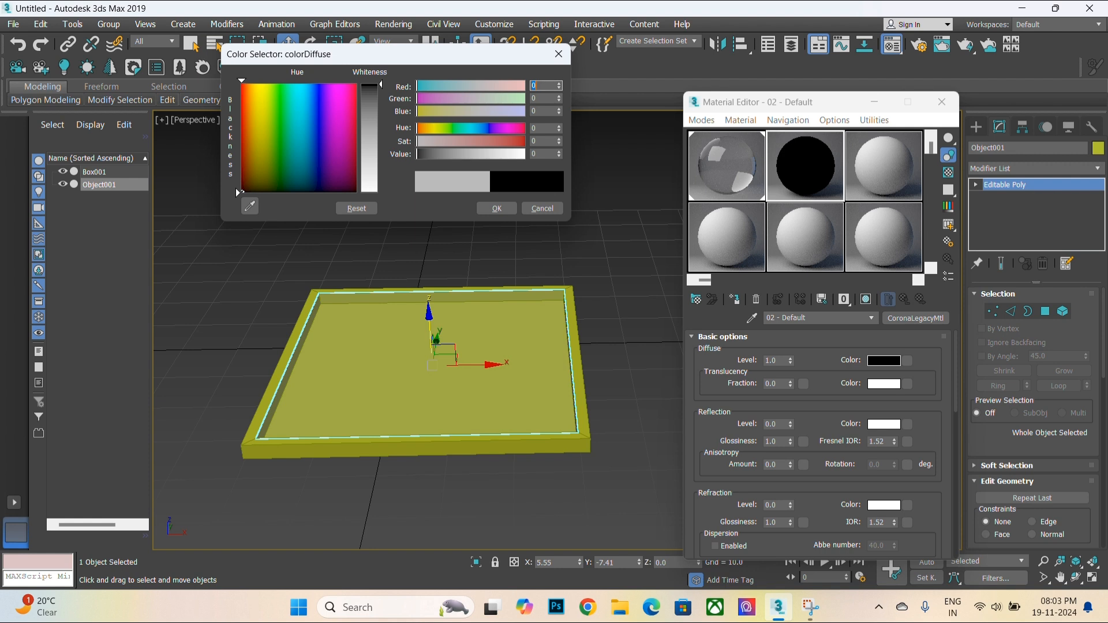
click(513, 210)
drag(791, 425, 826, 419)
scroll(587, 371, up, 3)
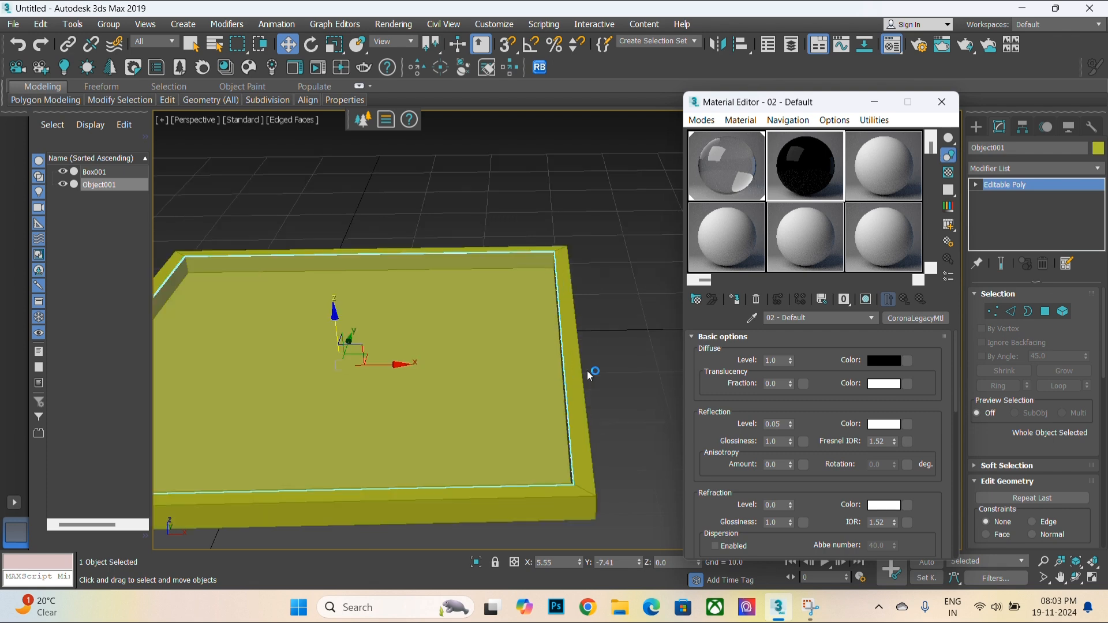
- Select all polygons of the box frame and assign the black second material to them
click(587, 371)
scroll(634, 290, down, 2)
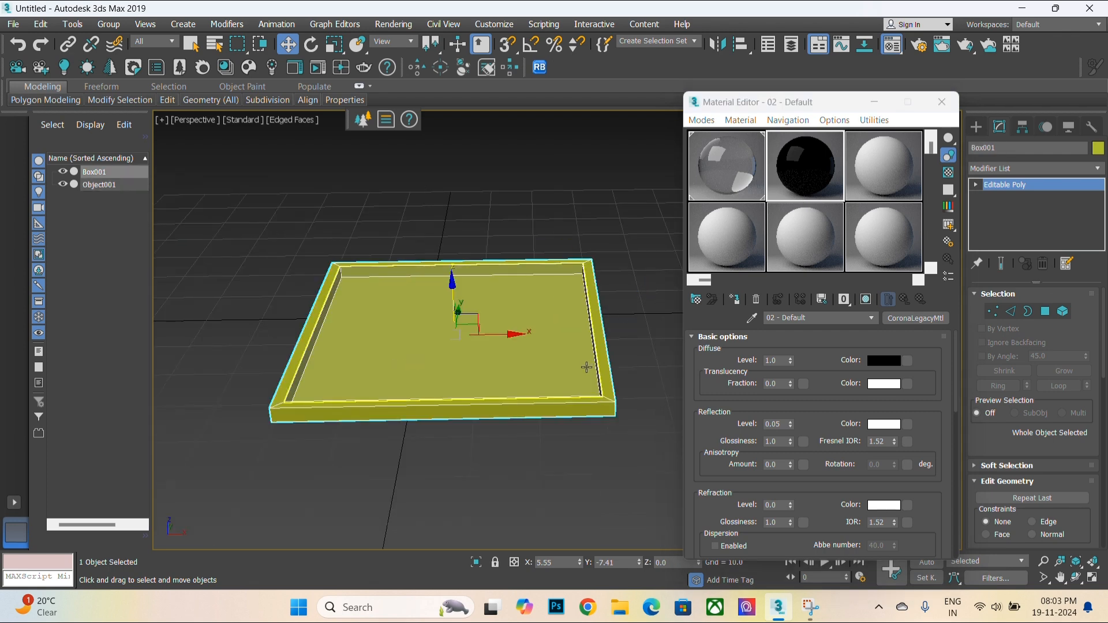
key(4)
mouse_move(280, 236)
mouse_down()
mouse_move(311, 292)
mouse_move(692, 490)
mouse_up()
alt+click(378, 352)
scroll(373, 353, up, 2)
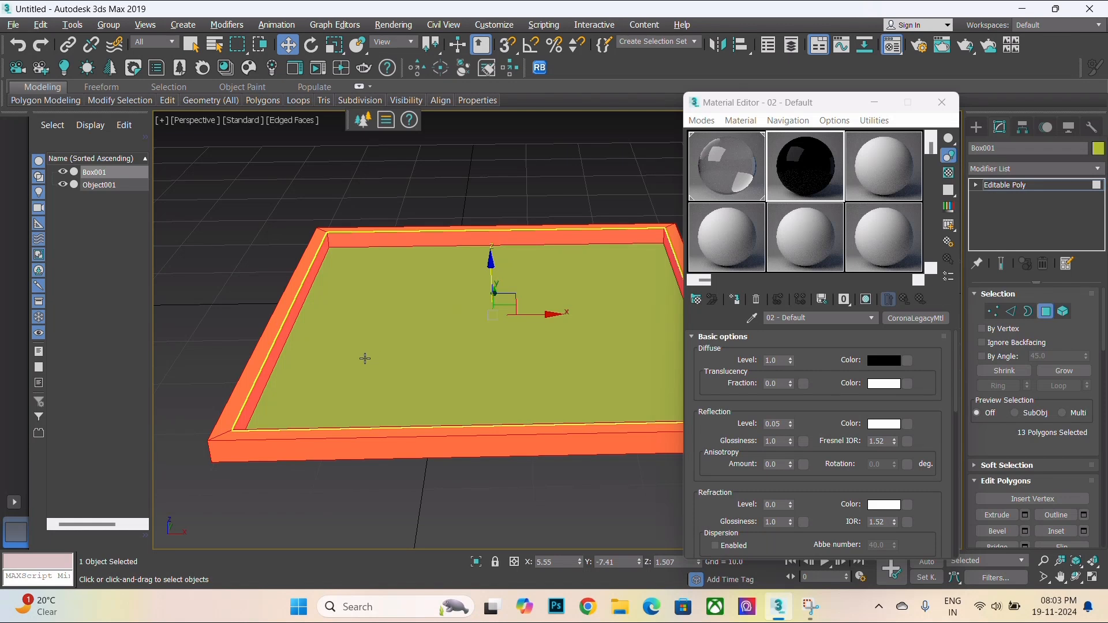
scroll(461, 343, down, 2)
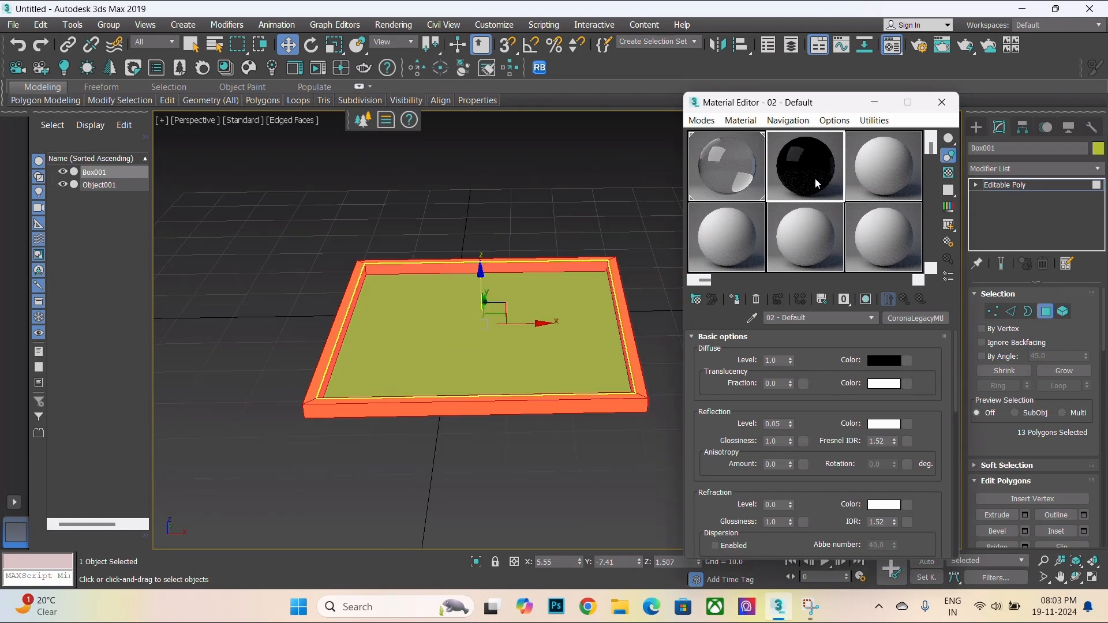
click(715, 298)
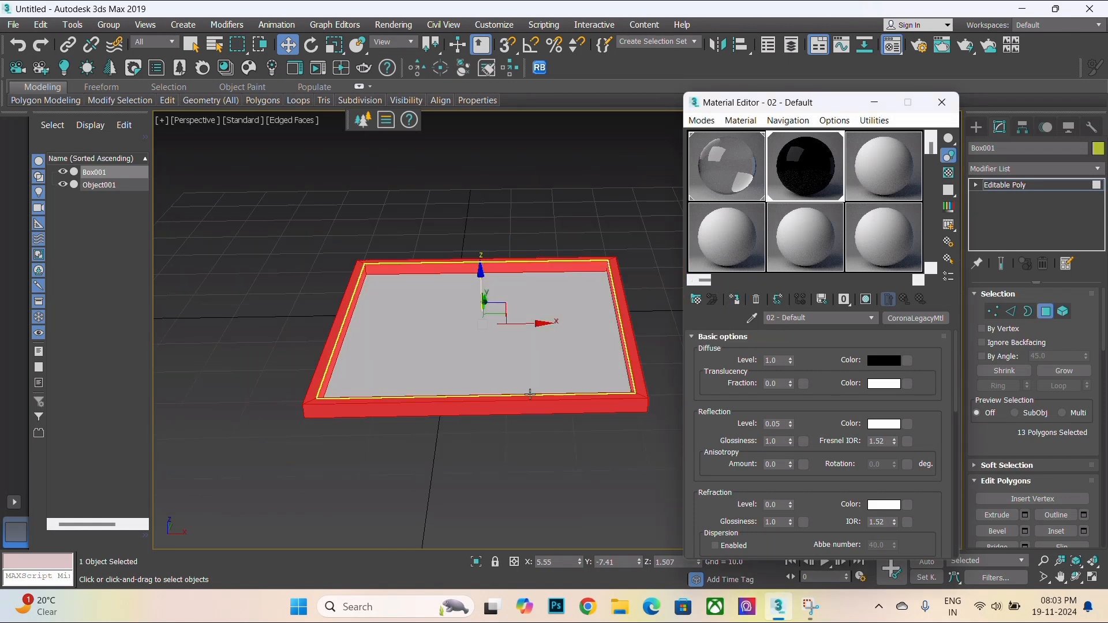
click(502, 463)
scroll(568, 381, up, 2)
alt+middle_drag(570, 378, 560, 480)
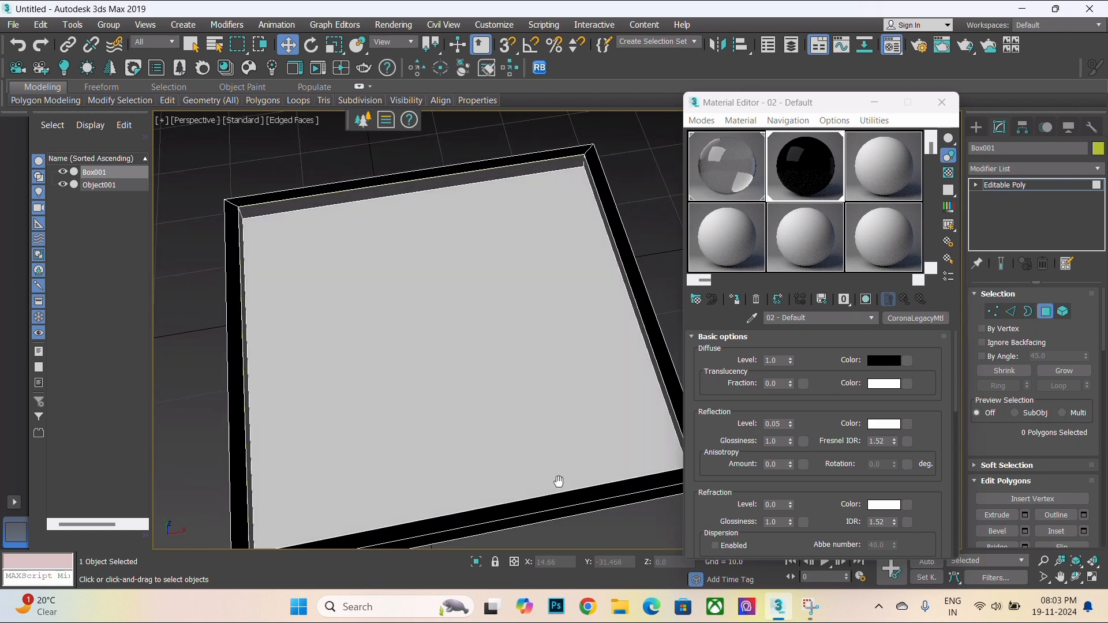
- Select the frame's inner floor polygon in polygon mode
click(495, 321)
scroll(495, 321, down, 3)
alt+middle_drag(495, 322, 460, 342)
scroll(375, 296, up, 5)
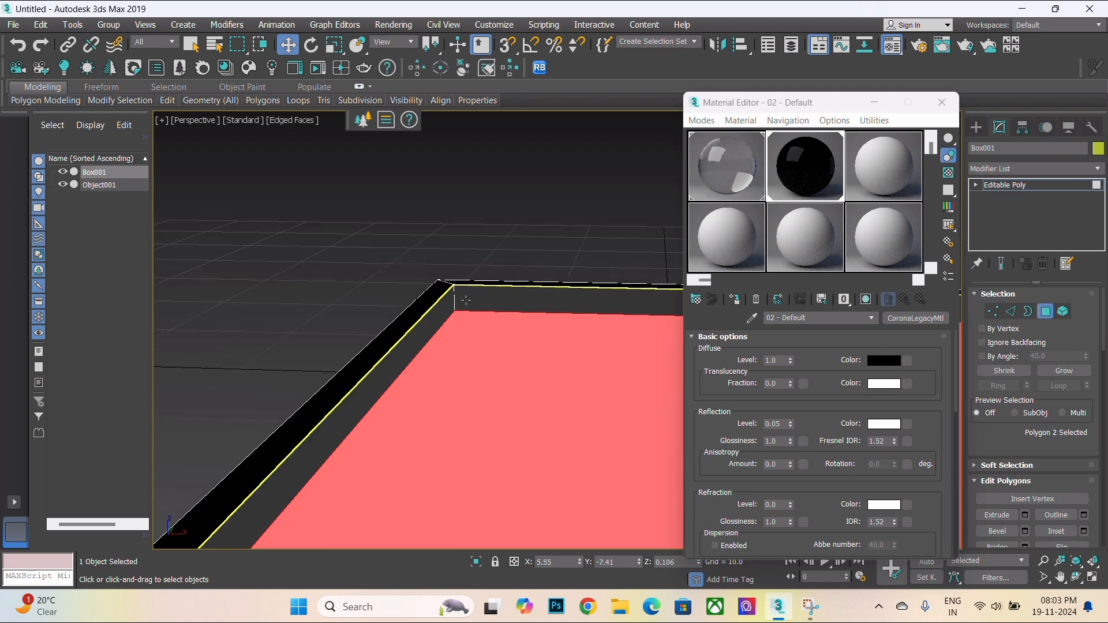
click(508, 305)
scroll(508, 304, down, 3)
alt+middle_drag(534, 368, 424, 375)
click(1018, 185)
scroll(431, 348, up, 5)
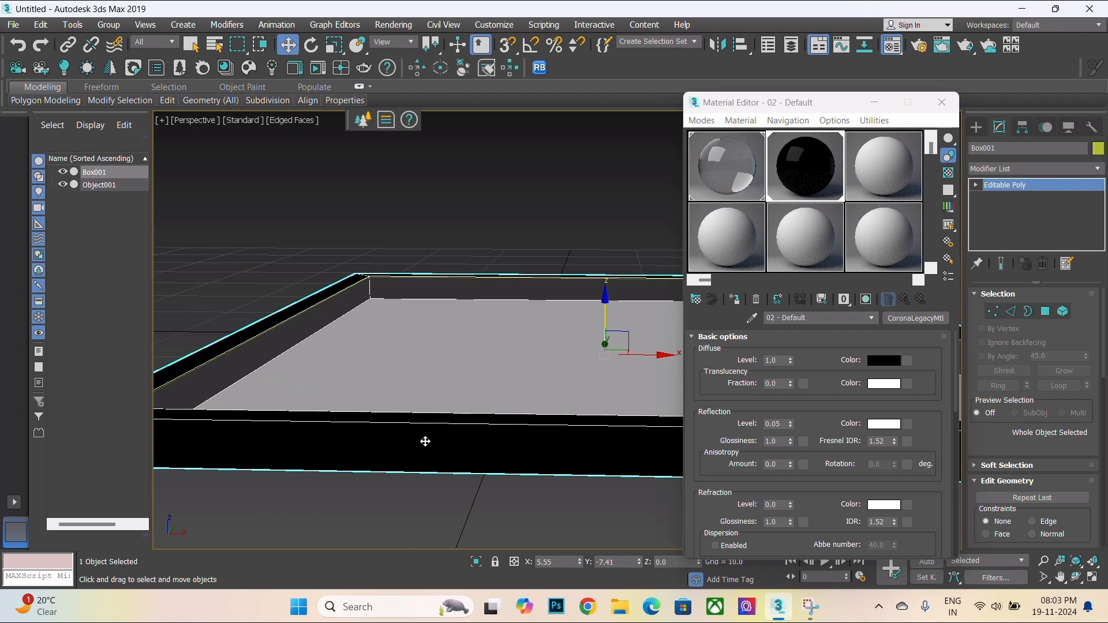
key(4)
click(421, 340)
scroll(470, 380, down, 4)
alt+middle_drag(512, 364, 388, 371)
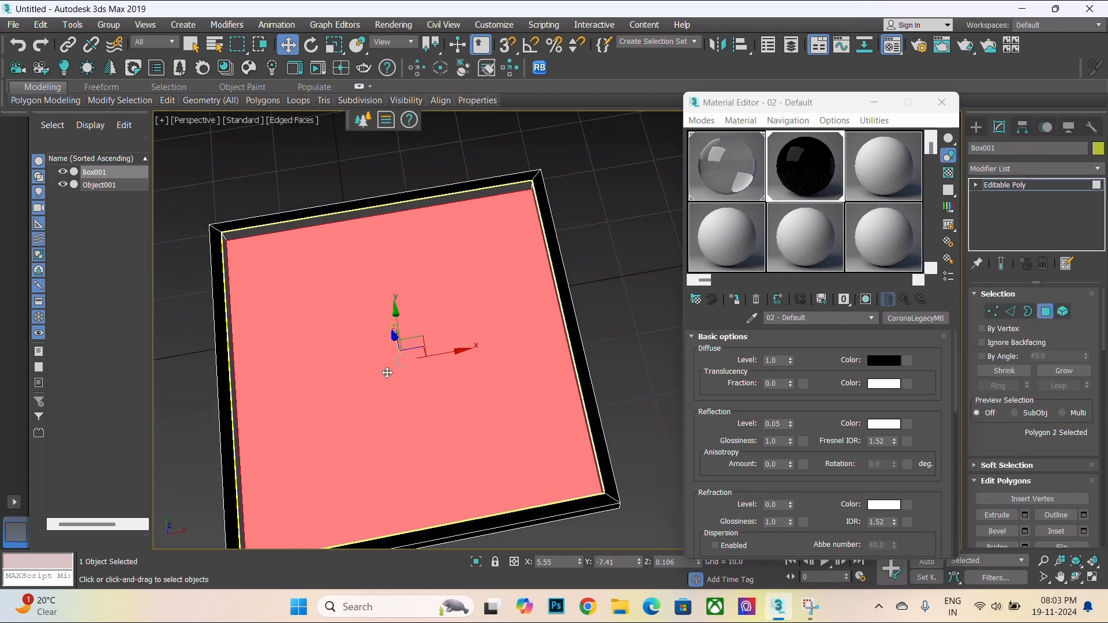
- Change the third sample slot's material type to CoronaLegacyMtl
click(858, 178)
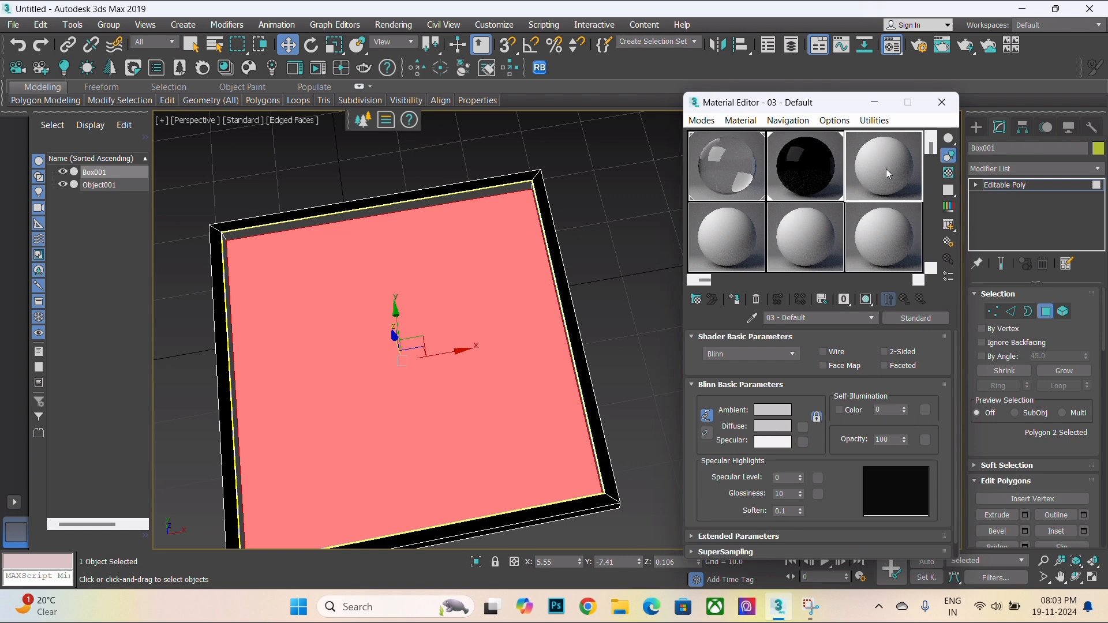
click(928, 318)
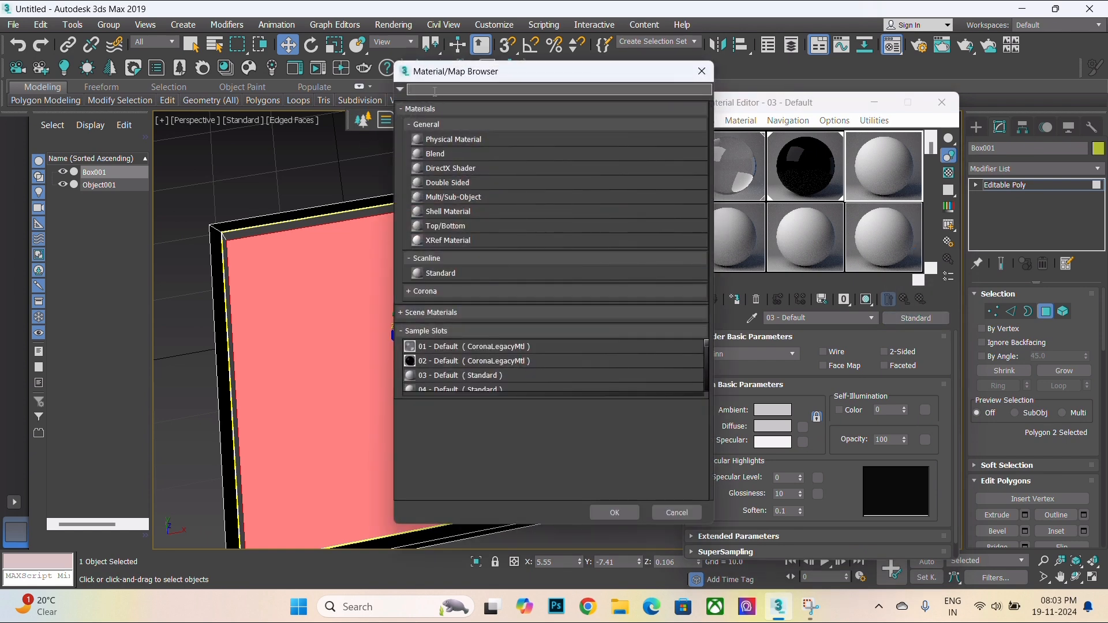
text(coro)
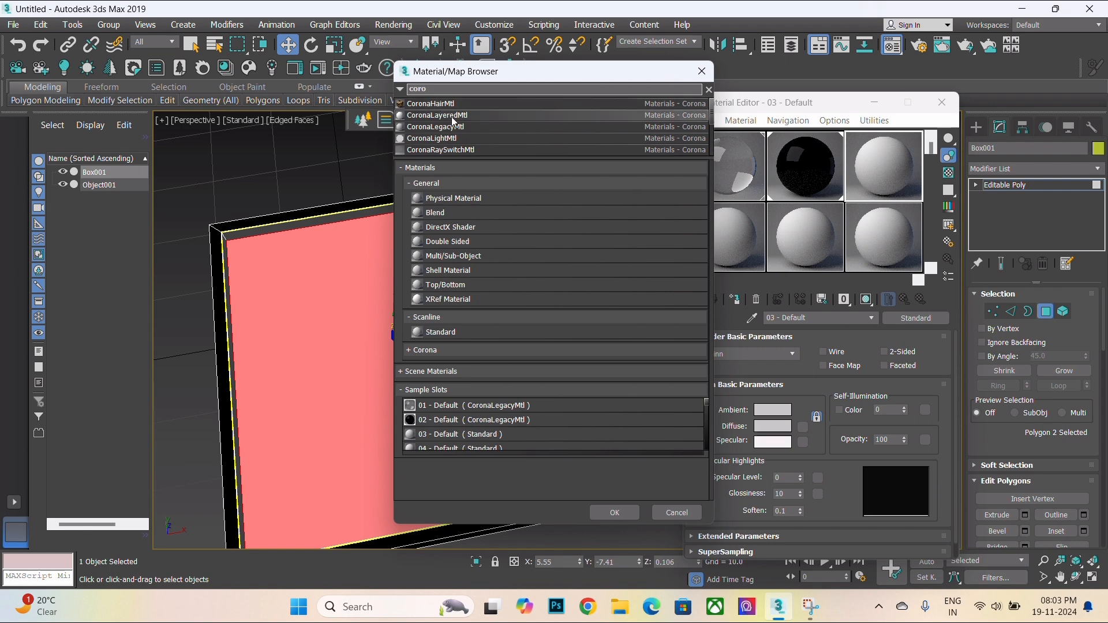
click(478, 128)
click(616, 510)
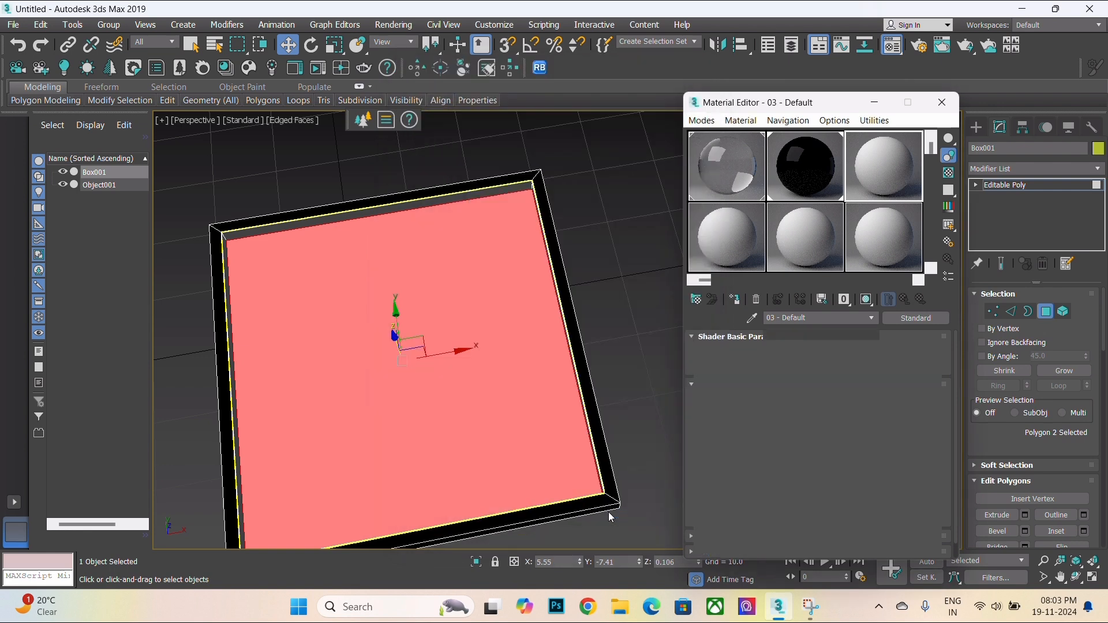
- Load the desktop image 71ITC6Md4PL._AC_SX679_.jpg as a Bitmap in the third material's diffuse slot
scroll(554, 341, down, 3)
alt+middle_drag(566, 419, 551, 427)
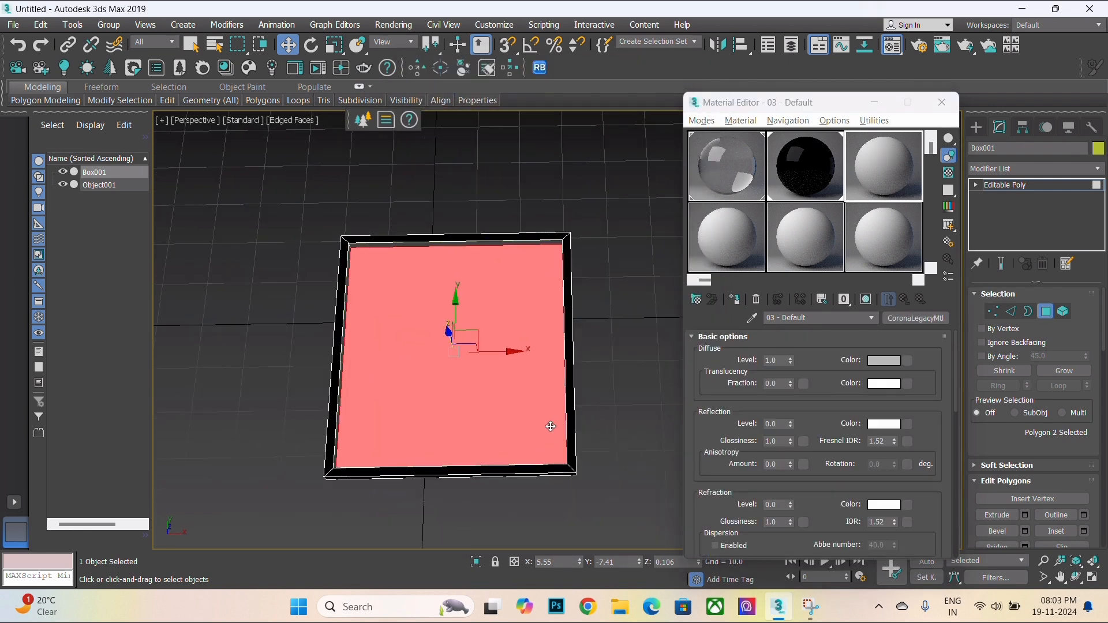
scroll(550, 427, up, 3)
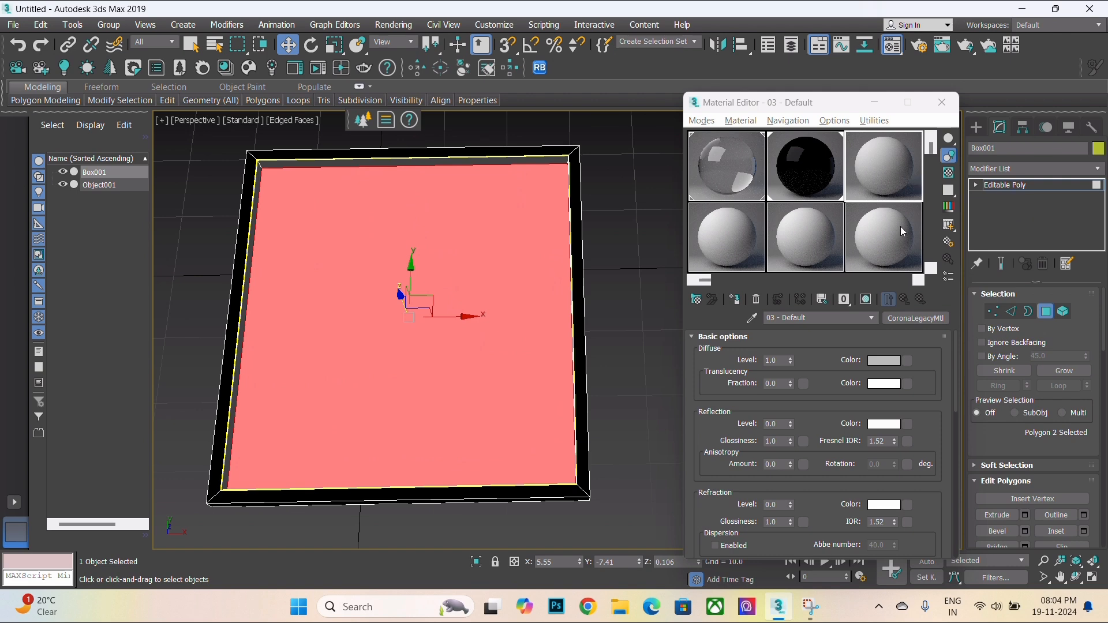
click(911, 362)
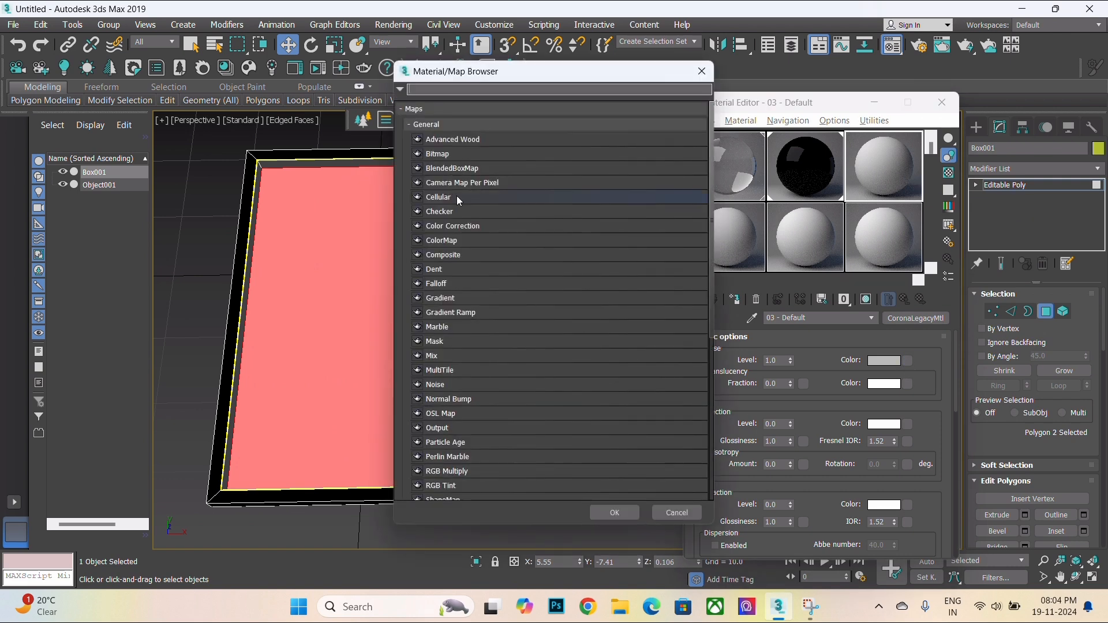
click(437, 154)
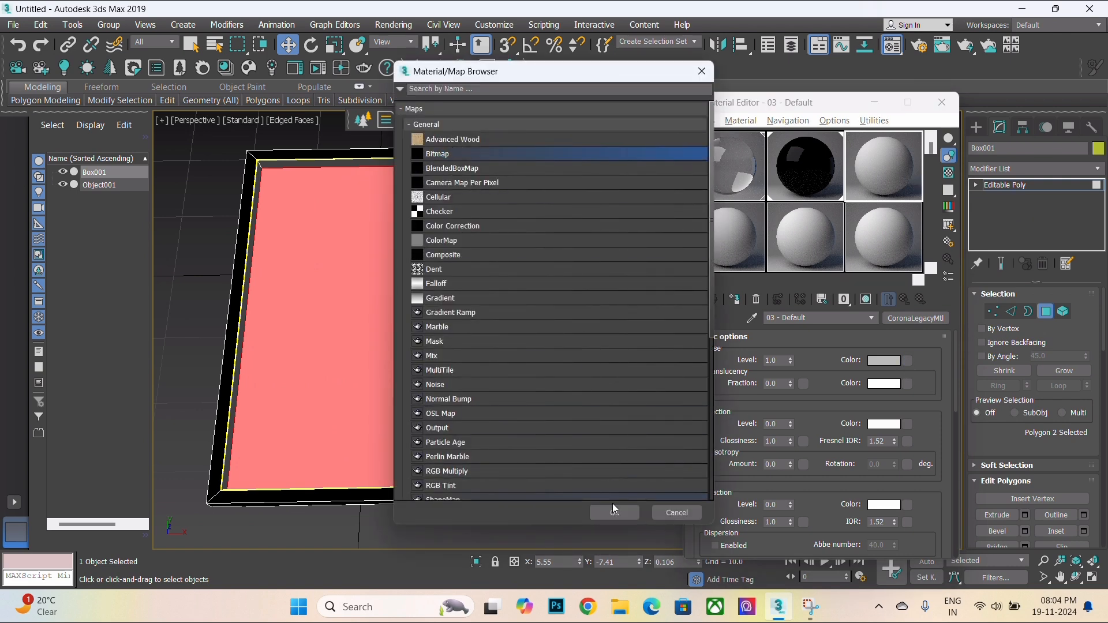
click(612, 513)
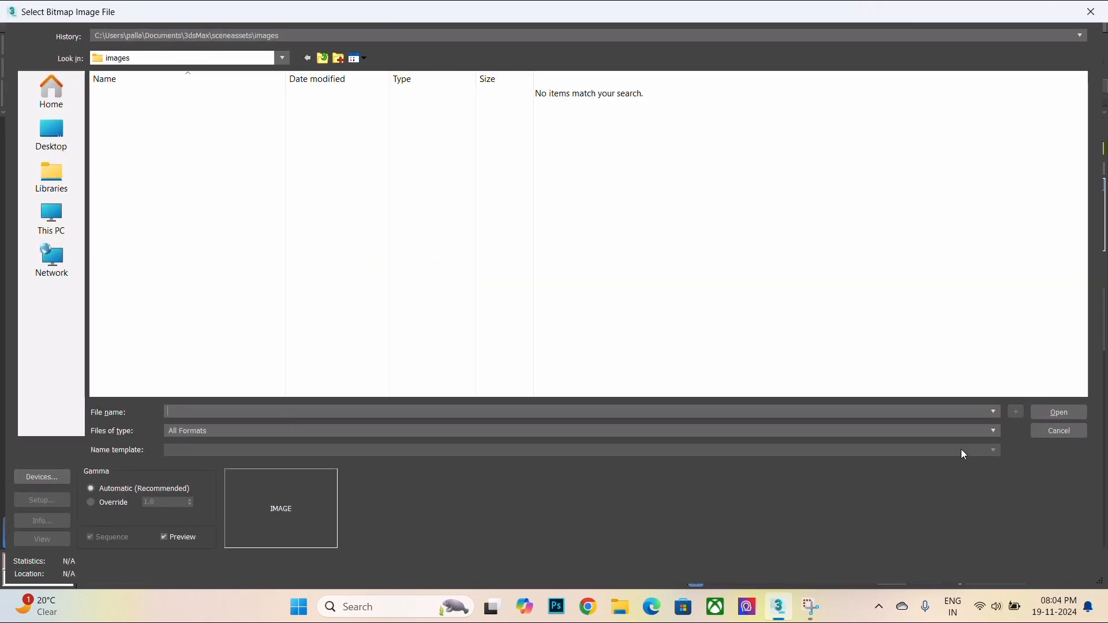
click(51, 93)
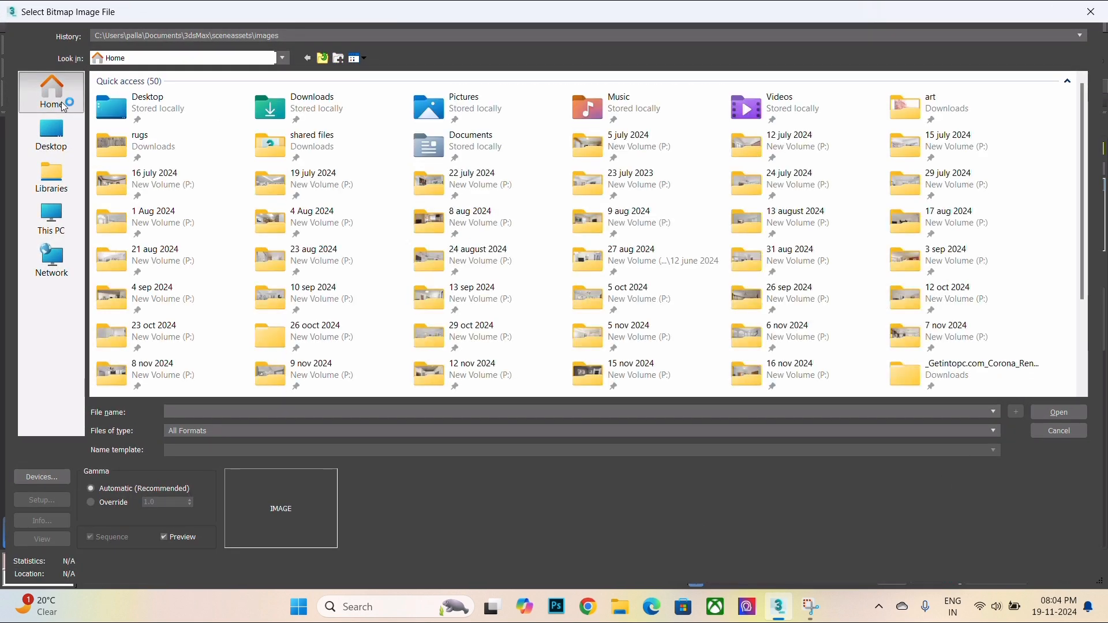
click(54, 154)
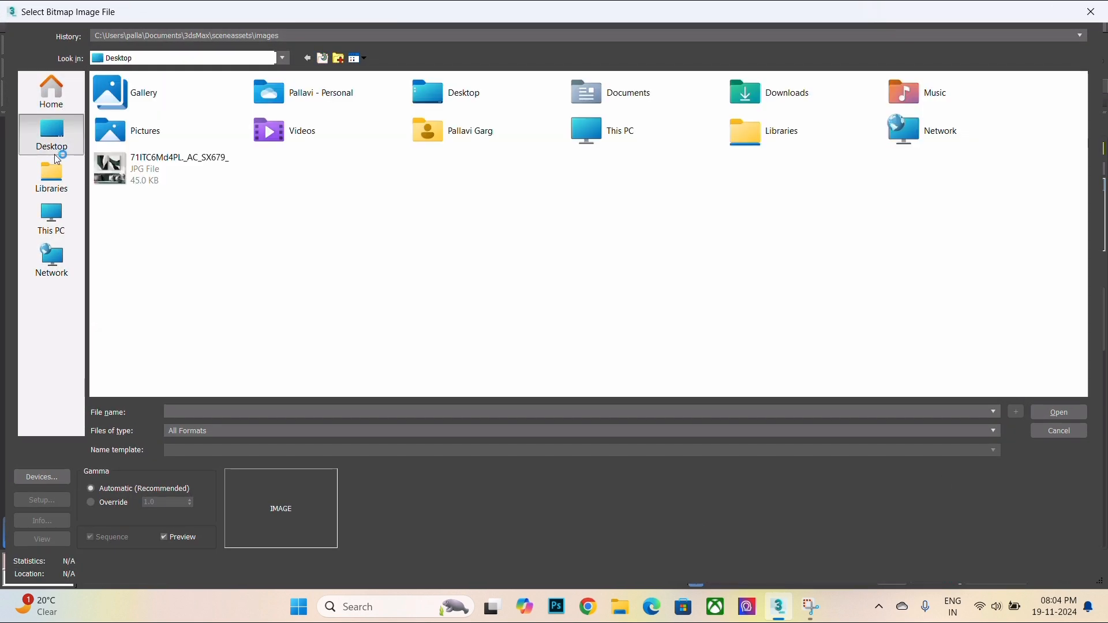
click(170, 172)
click(1059, 412)
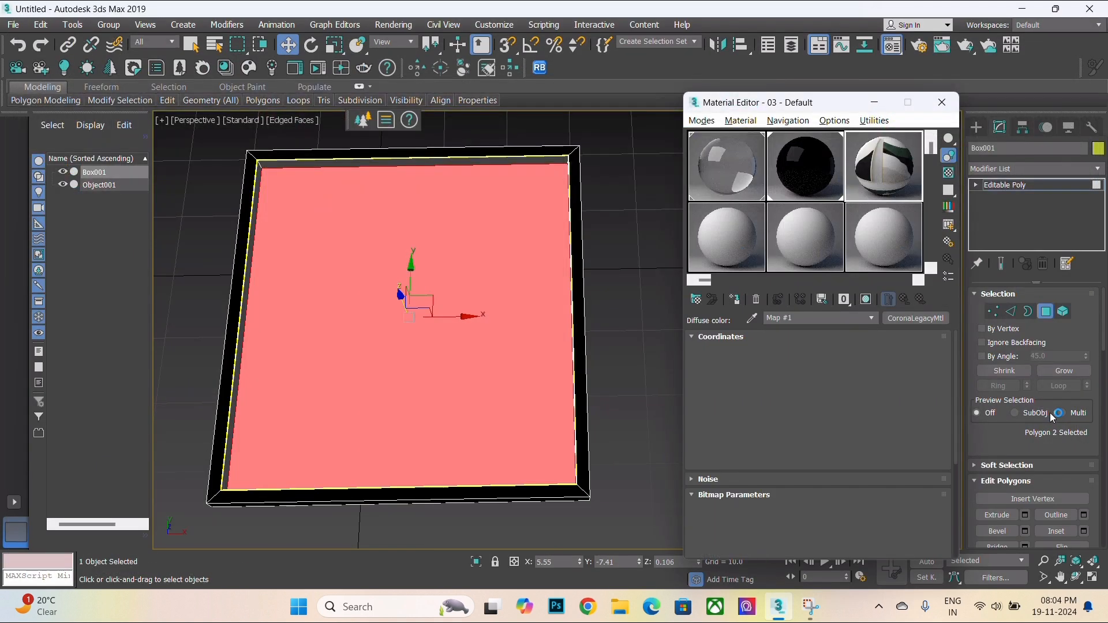
- Crop the bitmap to the left artwork (U 0.112, V 0.103, W 0.324, H 0.462) and enable cropping
click(901, 550)
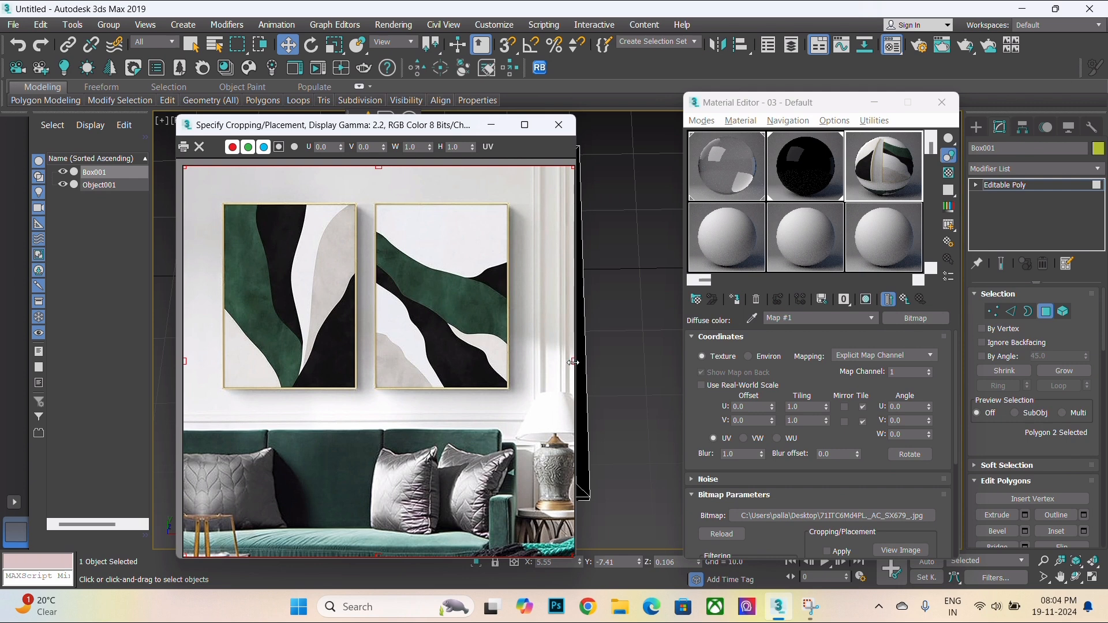
drag(573, 362, 354, 379)
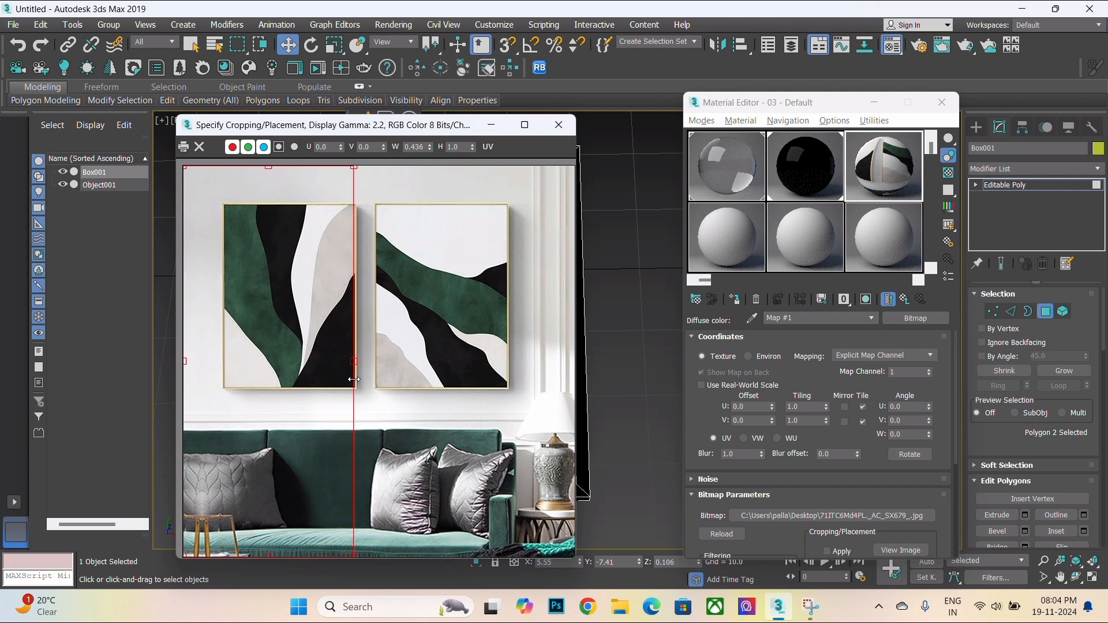
drag(179, 360, 227, 364)
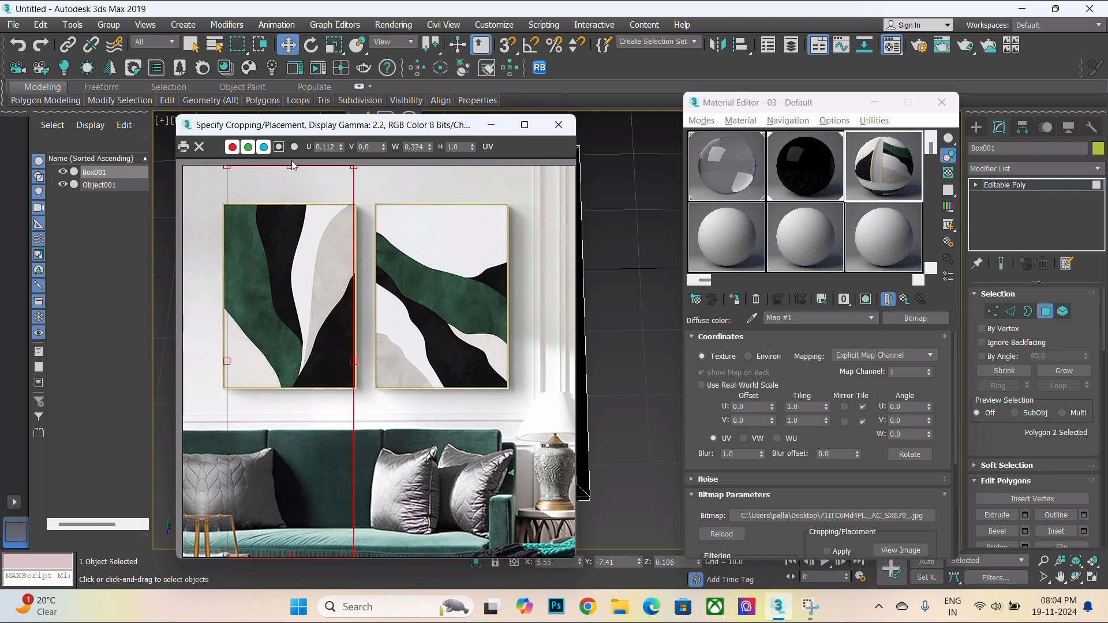
drag(291, 167, 296, 209)
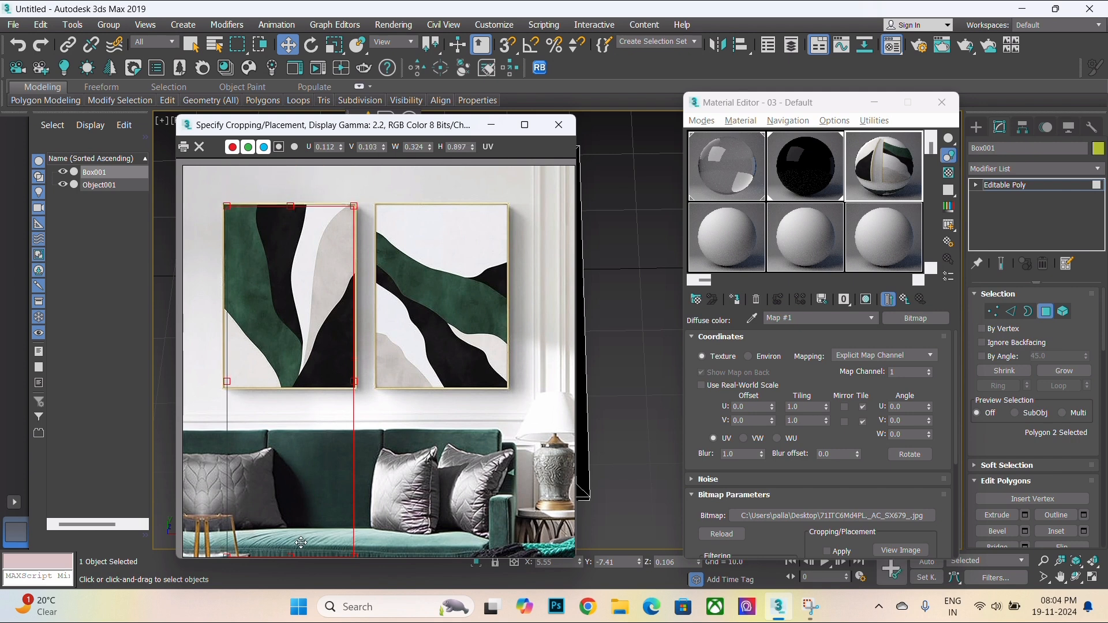
drag(293, 555, 321, 387)
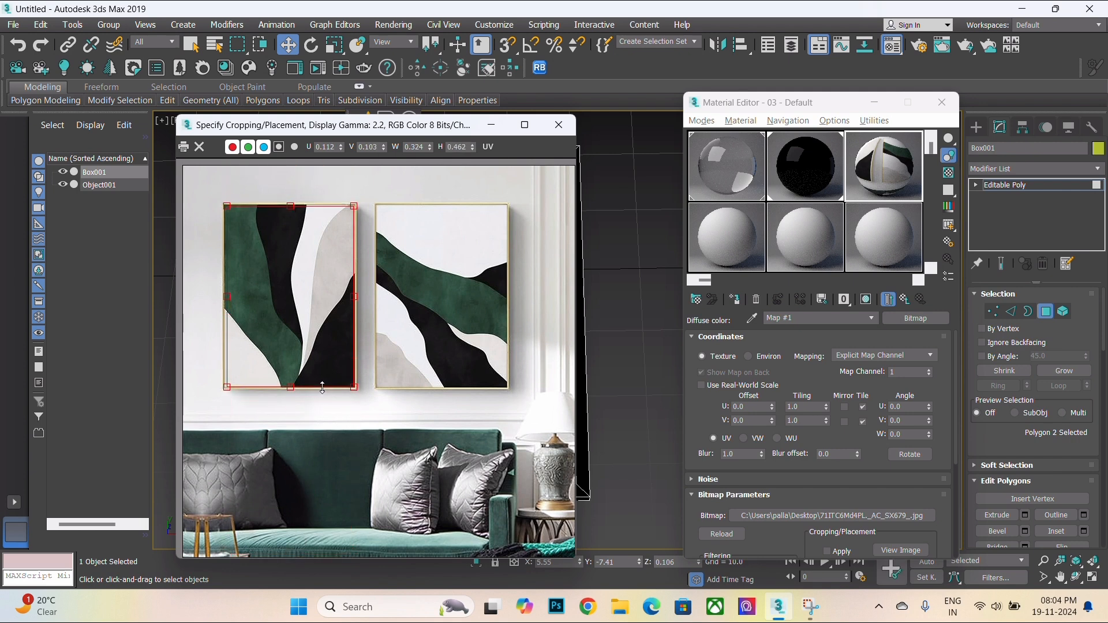
click(559, 124)
scroll(866, 502, down, 3)
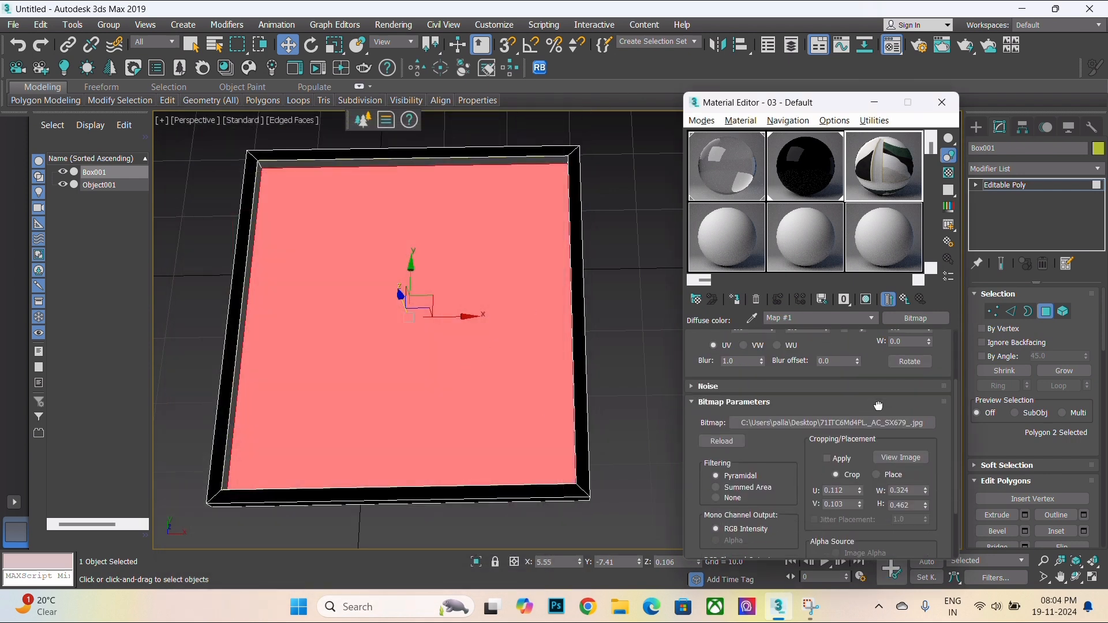
click(828, 450)
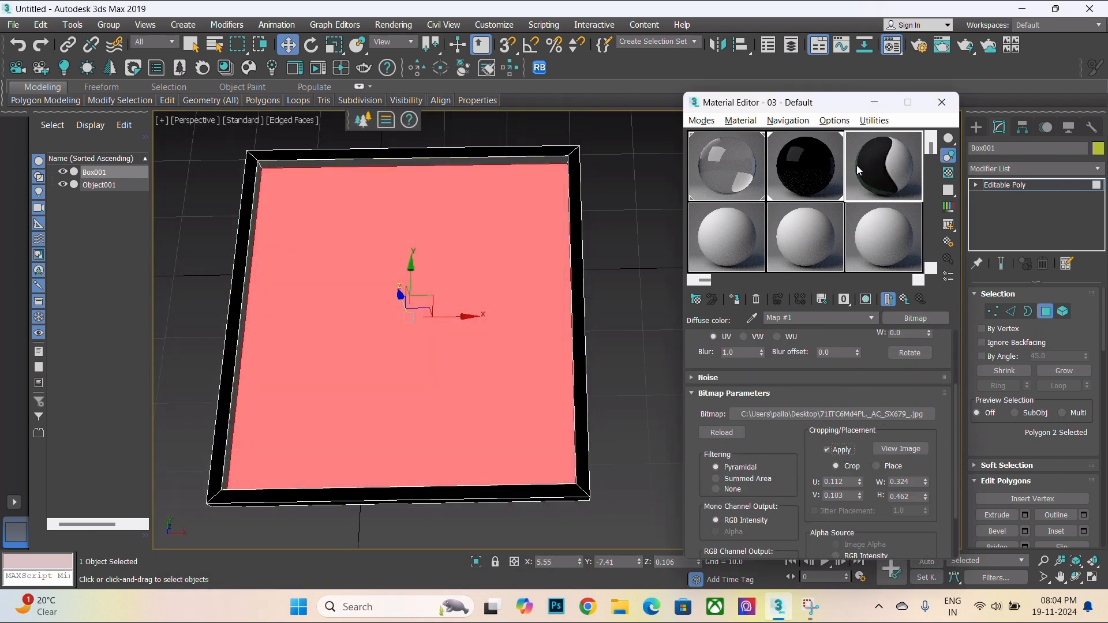
- Apply the cropped artwork material to the floor polygon and show its map in the viewport
drag(864, 167, 492, 284)
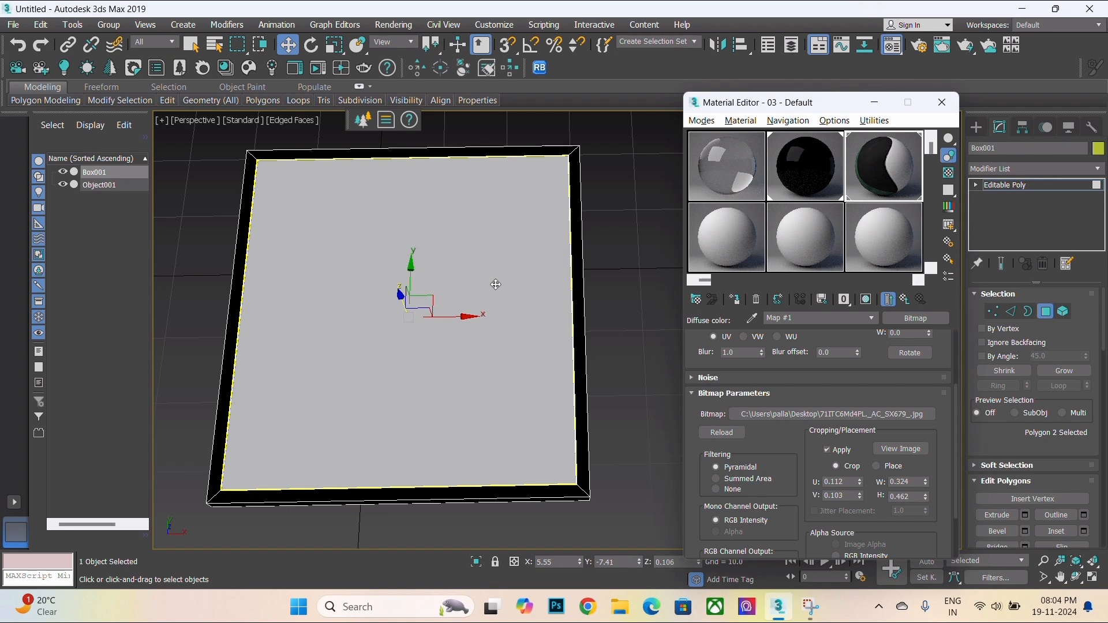
scroll(872, 338, up, 4)
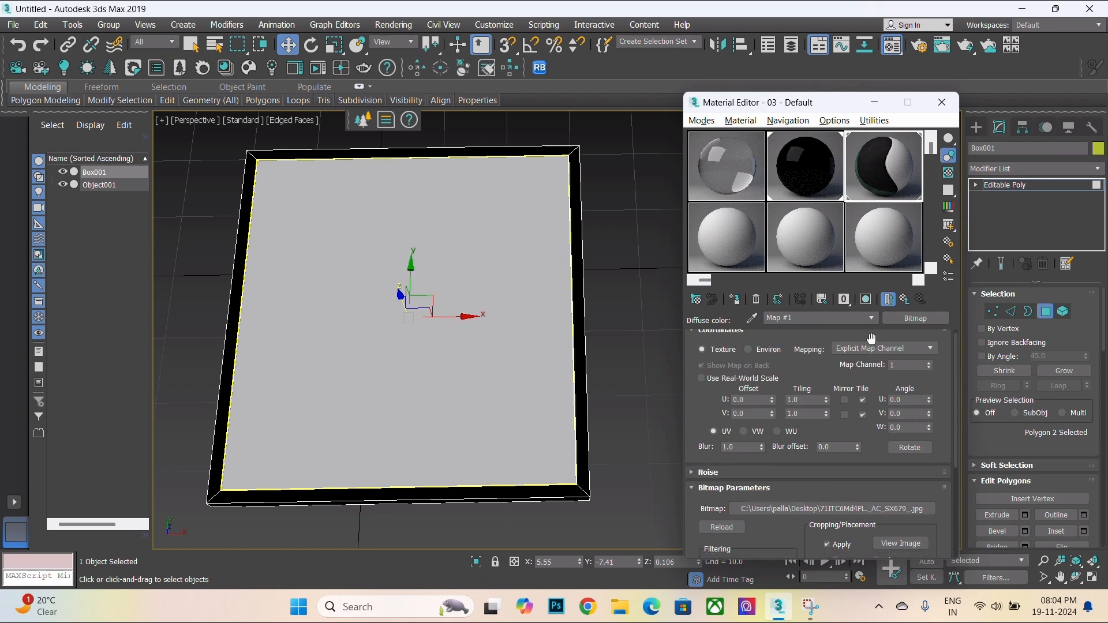
click(866, 299)
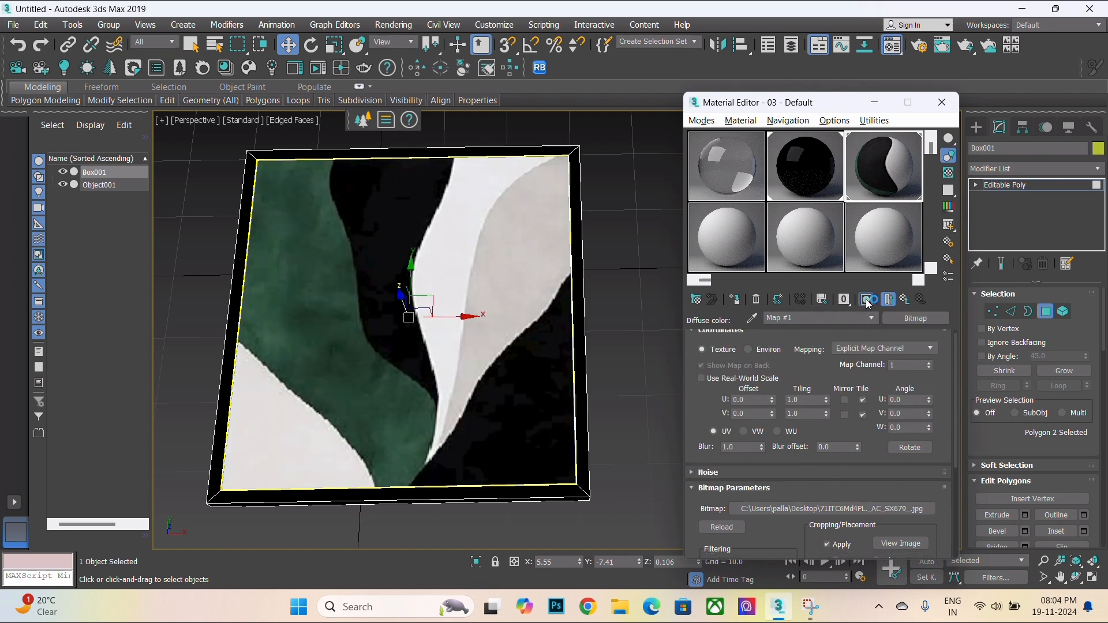
- Reassign the artwork material to the selected floor polygon while the frame is isolated, then end isolation
scroll(517, 361, down, 3)
middle_drag(471, 375, 469, 430)
mouse_move(469, 430)
alt+middle_down()
mouse_move(454, 384)
mouse_move(470, 388)
mouse_move(468, 445)
alt+middle_up()
key(F3)
key(F3)
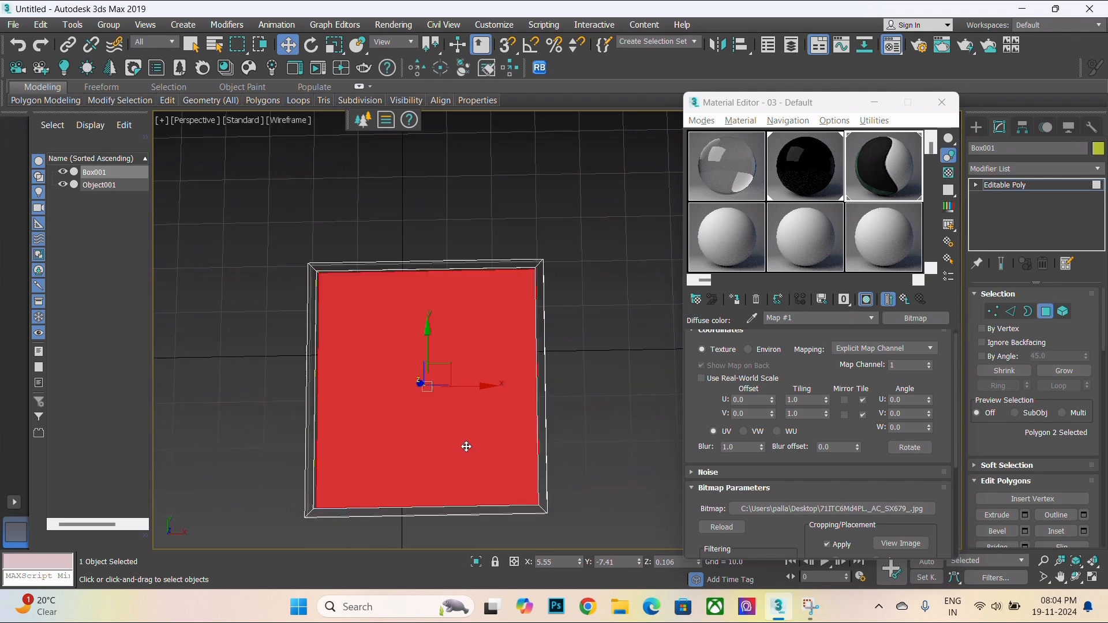
alt+middle_drag(588, 452, 559, 398)
key(alt+q)
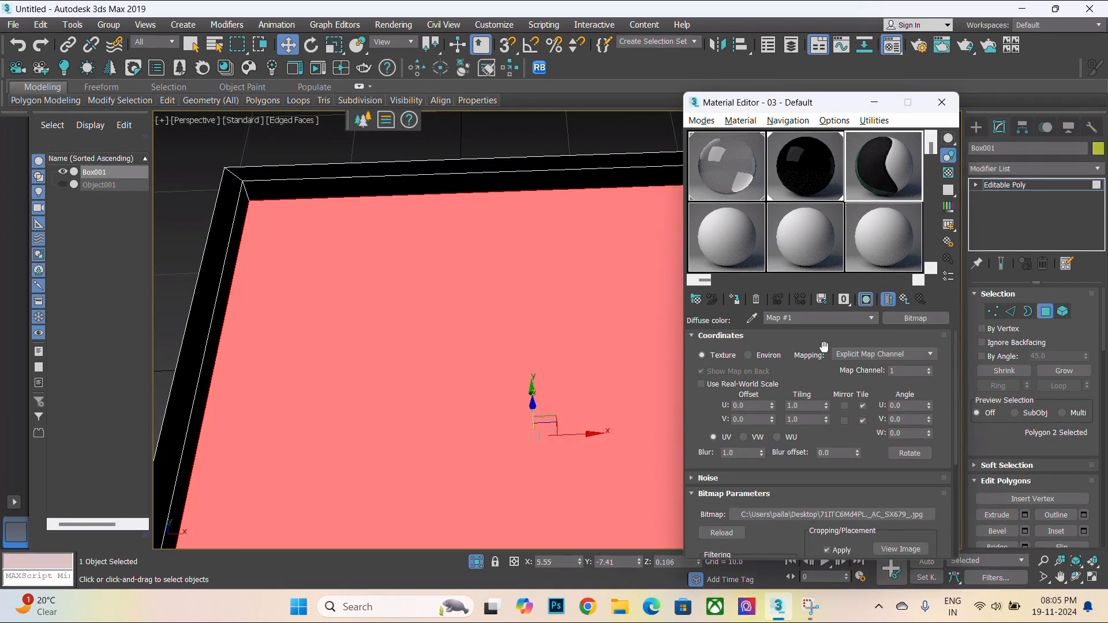
click(735, 299)
scroll(519, 277, down, 6)
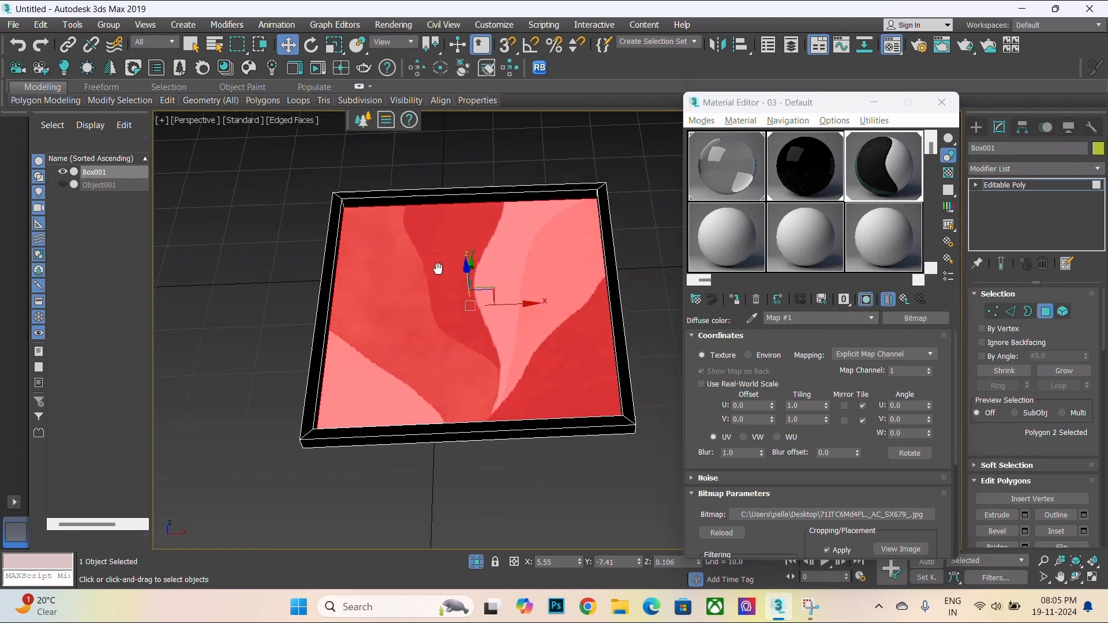
click(481, 561)
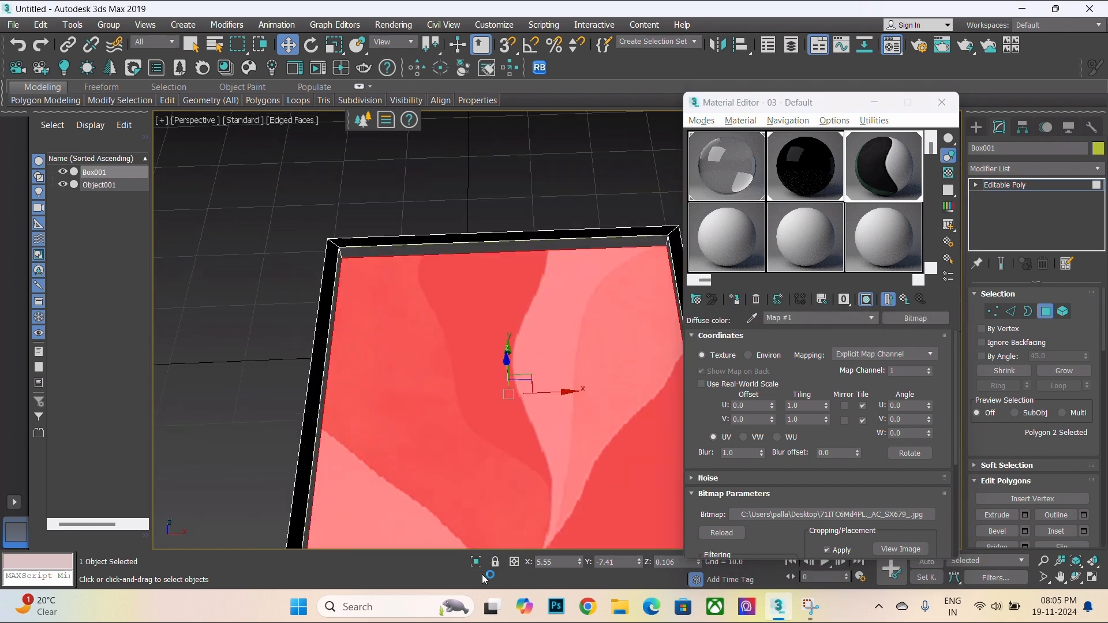
scroll(364, 193, down, 4)
click(280, 265)
scroll(387, 209, up, 6)
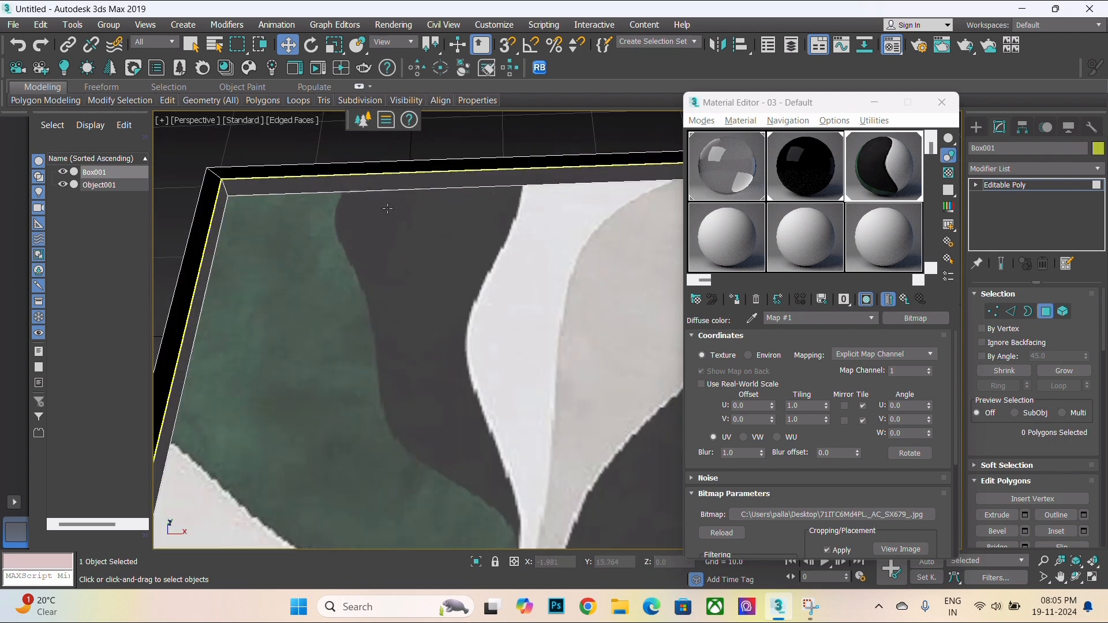
- Enable Thin (no refraction) in the glass material's refraction settings
scroll(321, 181, up, 2)
scroll(360, 320, down, 7)
click(361, 320)
scroll(407, 347, up, 3)
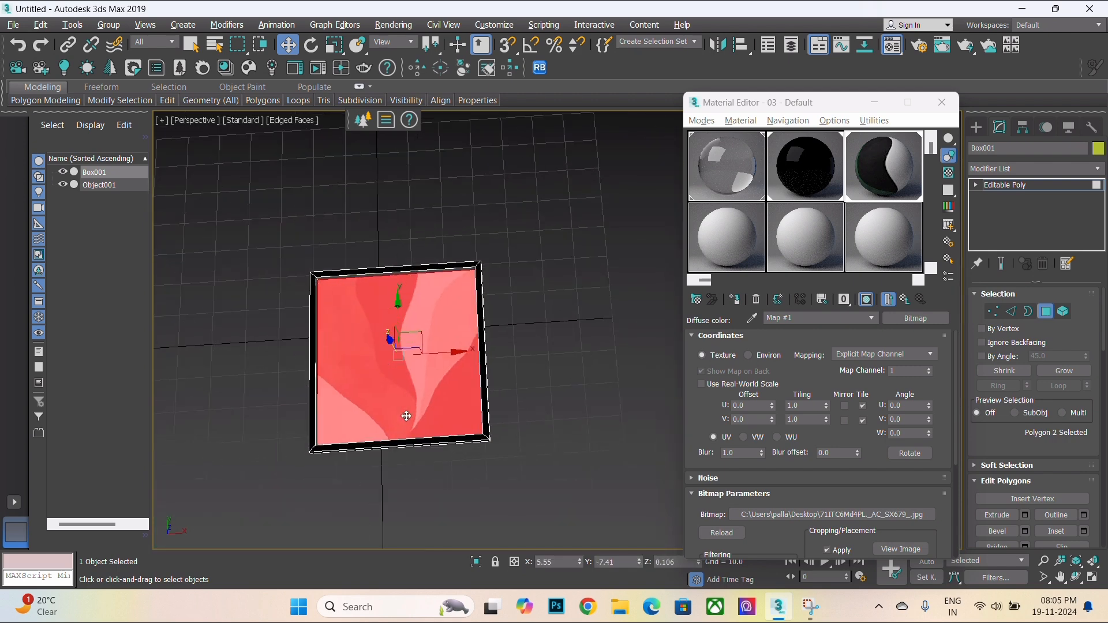
click(548, 339)
scroll(439, 352, up, 2)
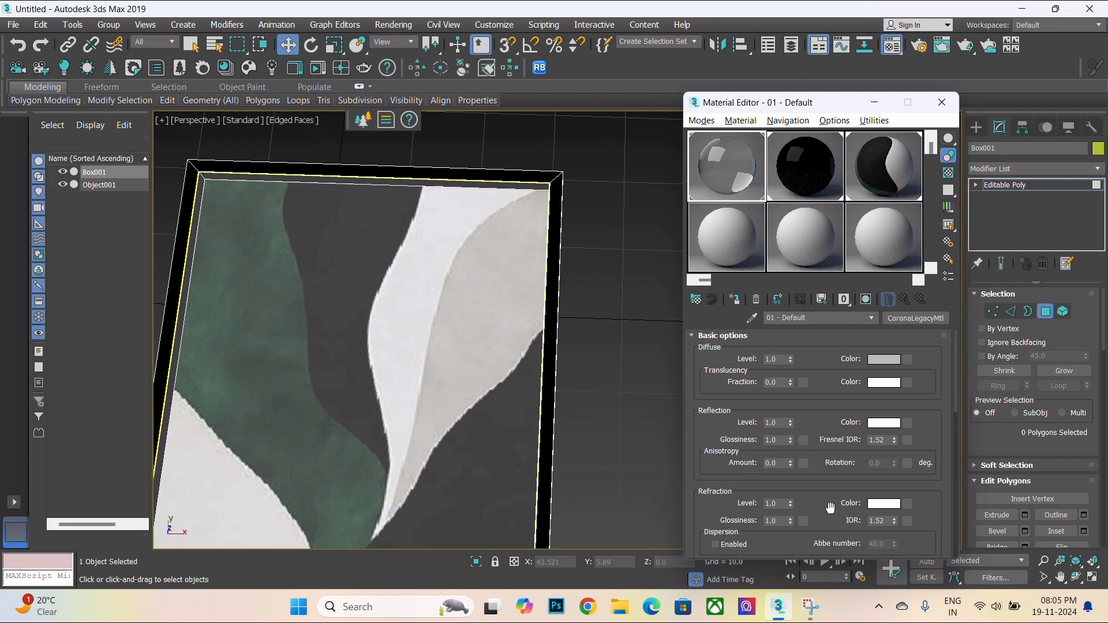
drag(830, 509, 838, 402)
click(724, 460)
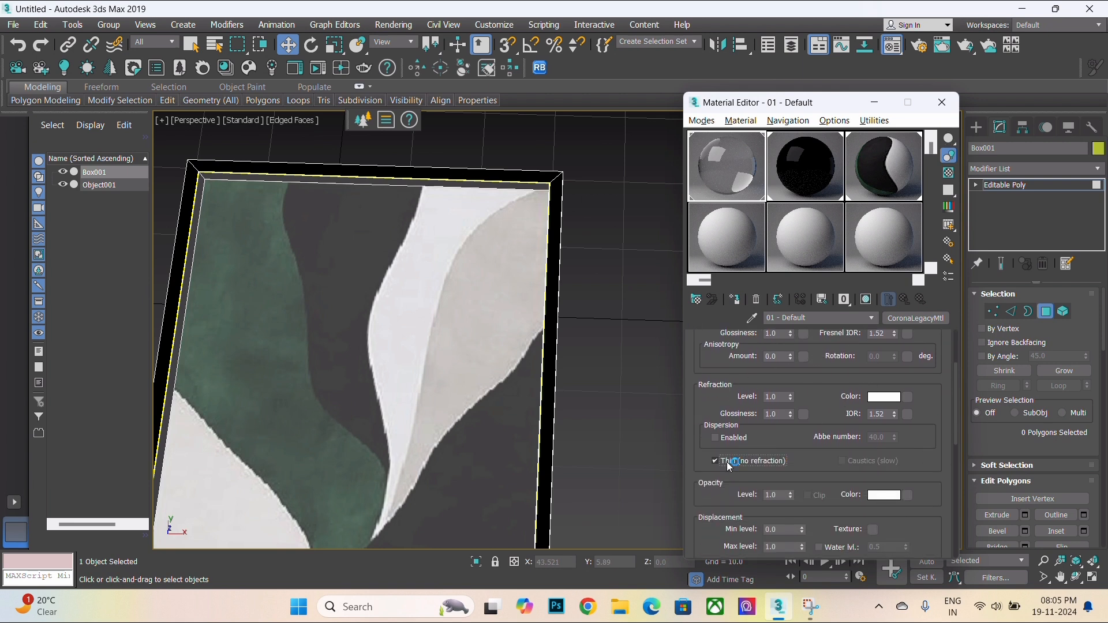
- Orbit and zoom around the framed artwork to inspect the applied materials
scroll(393, 261, down, 3)
scroll(379, 312, up, 3)
scroll(381, 342, down, 3)
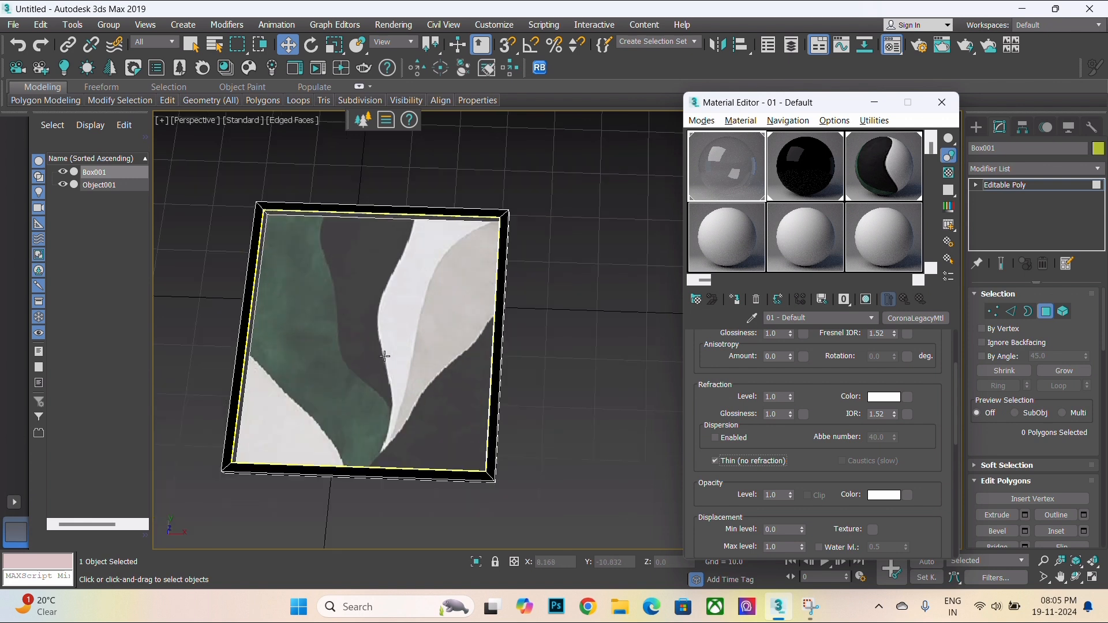
middle_drag(386, 355, 415, 359)
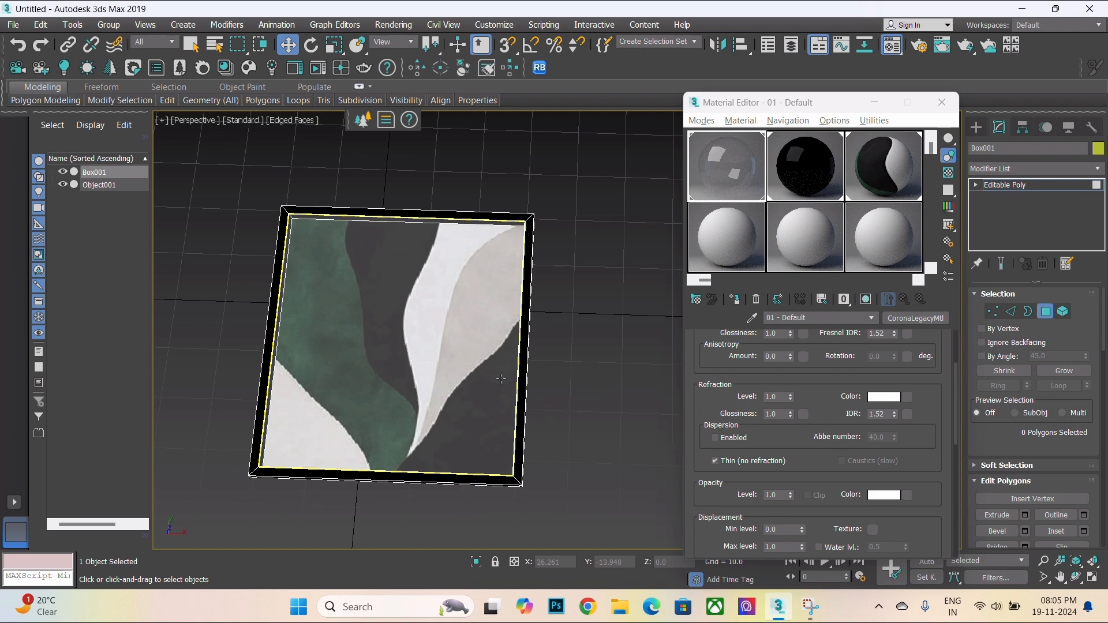
scroll(454, 466, up, 3)
scroll(525, 487, down, 1)
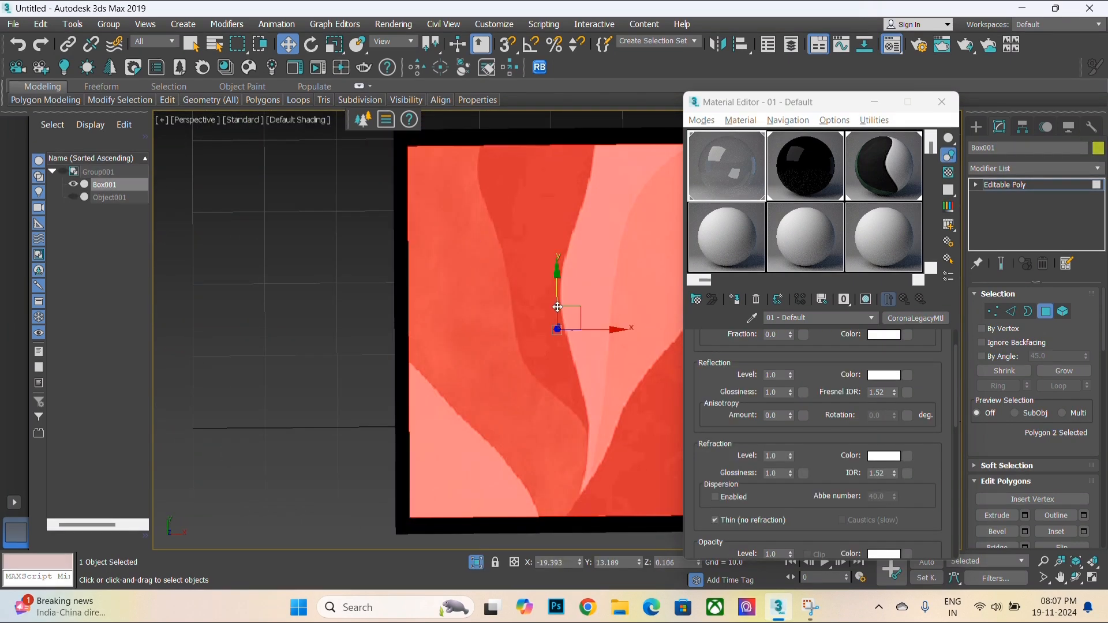
middle_drag(557, 307, 496, 328)
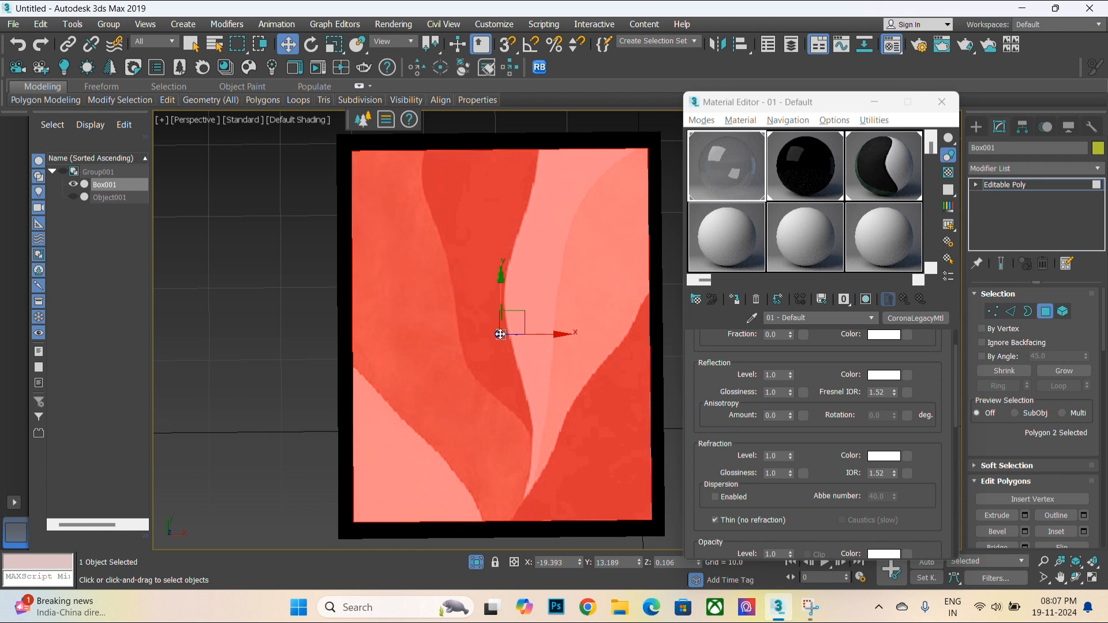
drag(926, 395, 935, 447)
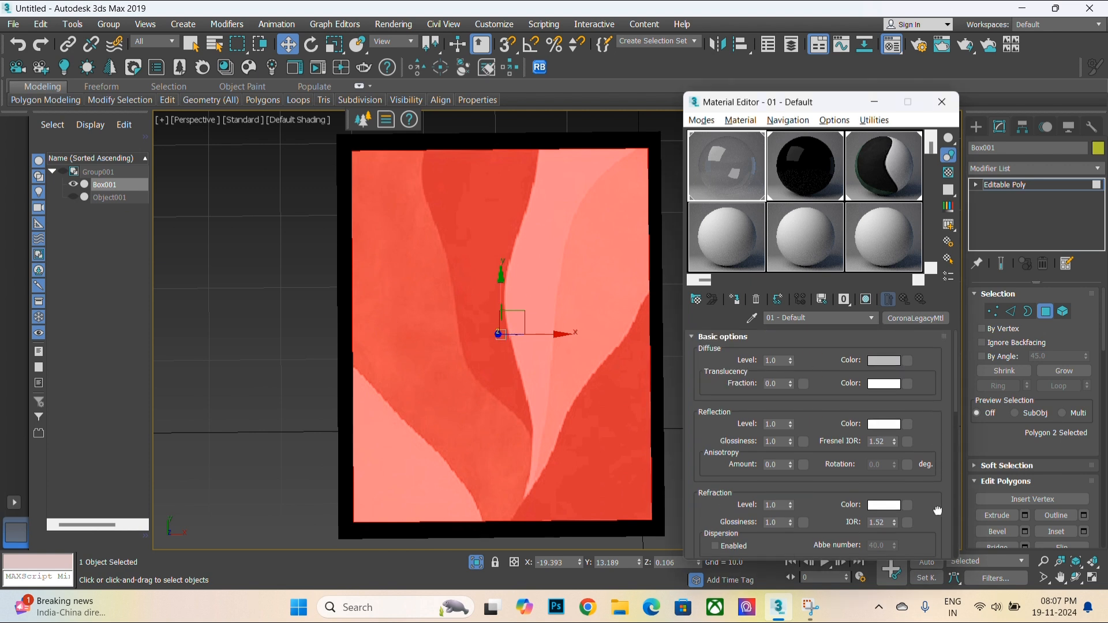
middle_drag(529, 140, 415, 142)
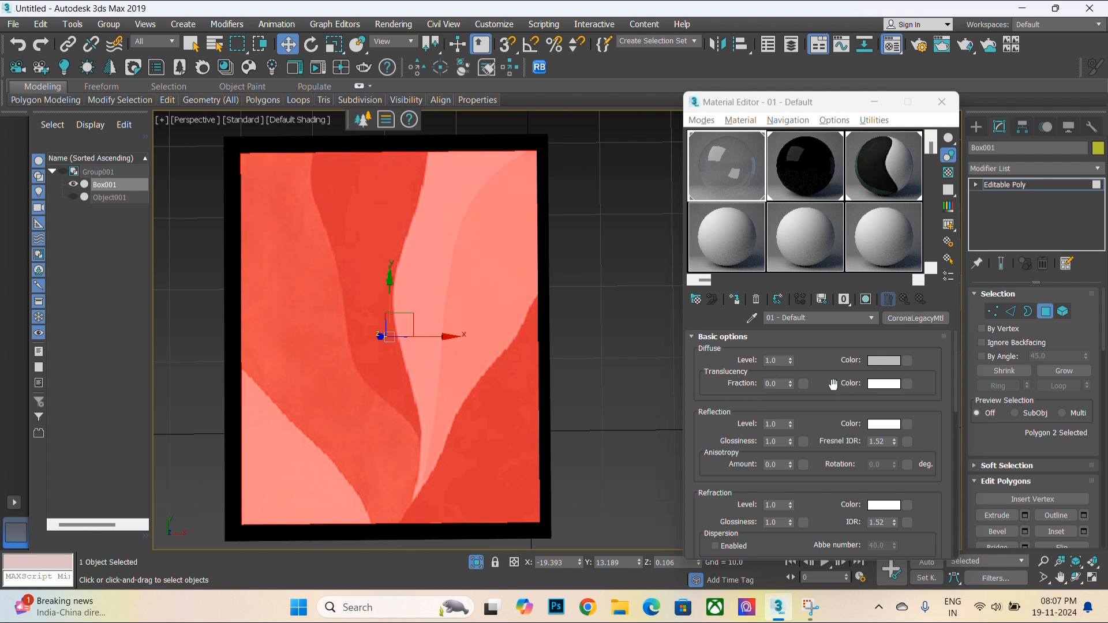
- Try rotating the artwork map's W angle to 90 and 215 degrees, finally setting it back to 0
click(871, 163)
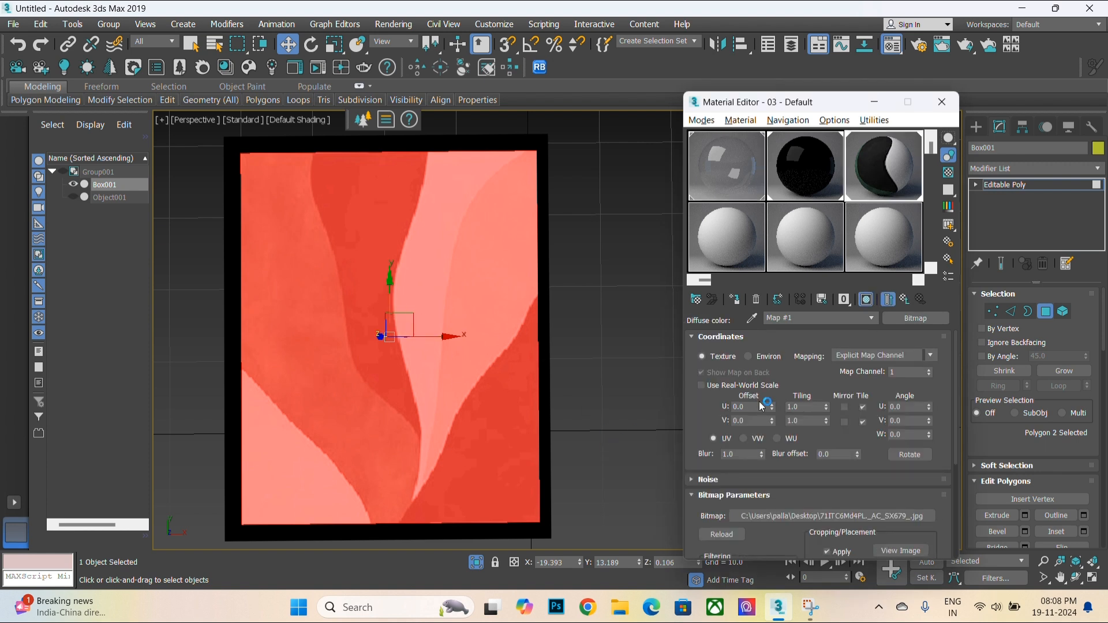
click(905, 433)
key(Return)
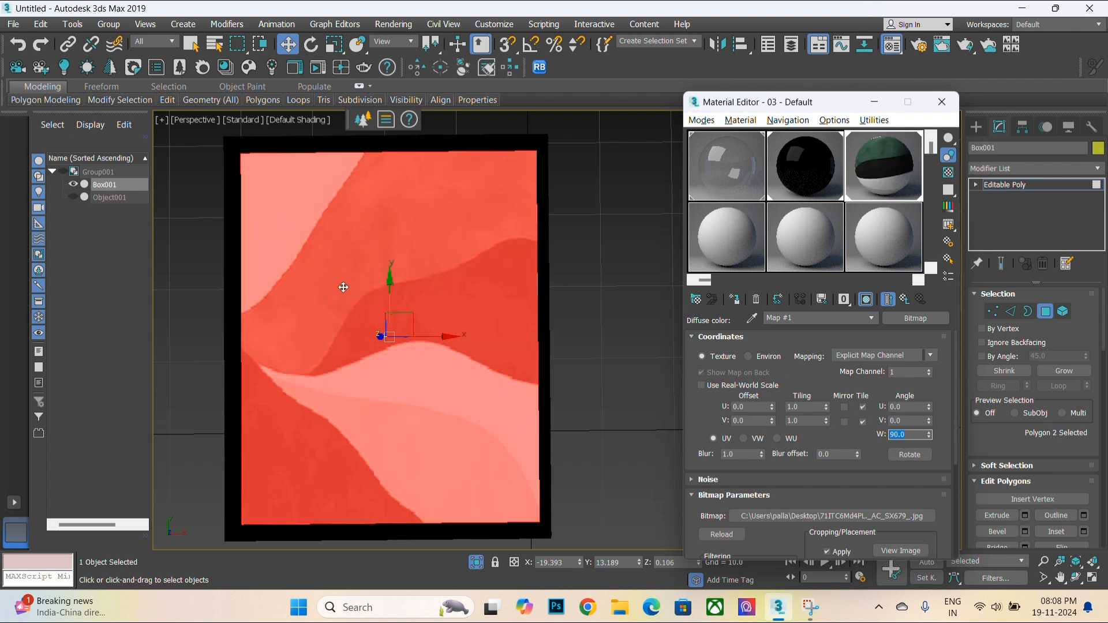
drag(932, 437, 956, 383)
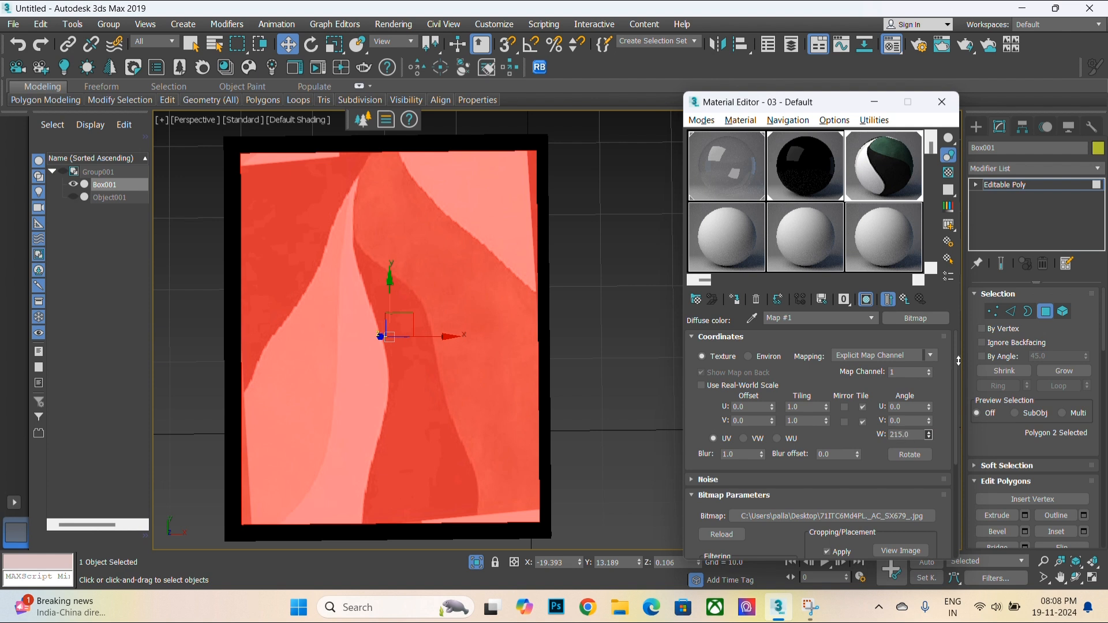
click(916, 434)
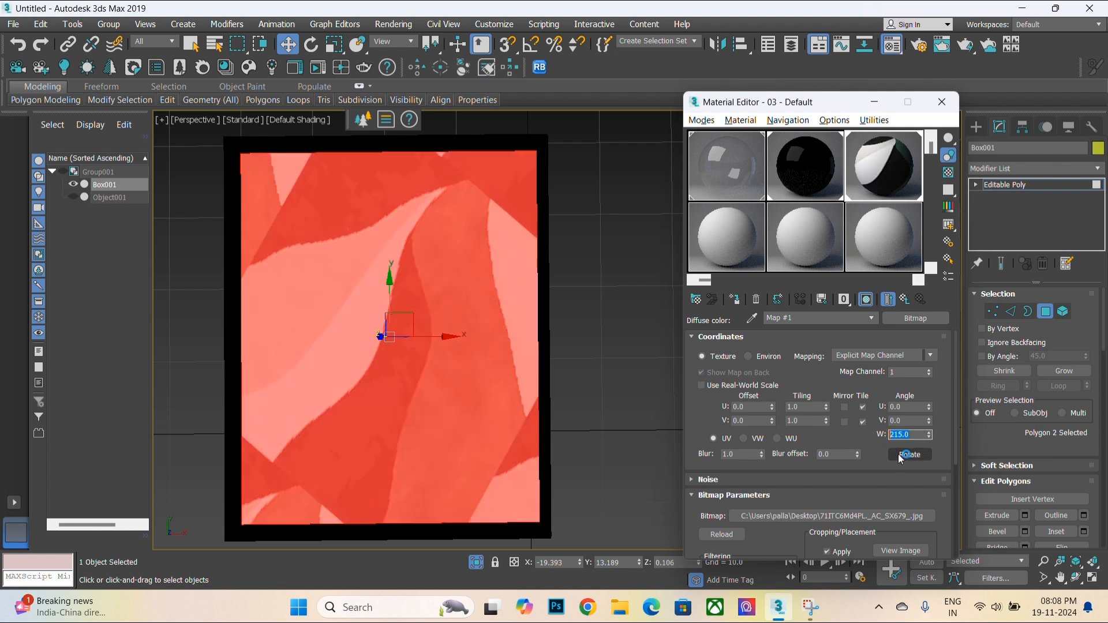
key(Return)
click(611, 322)
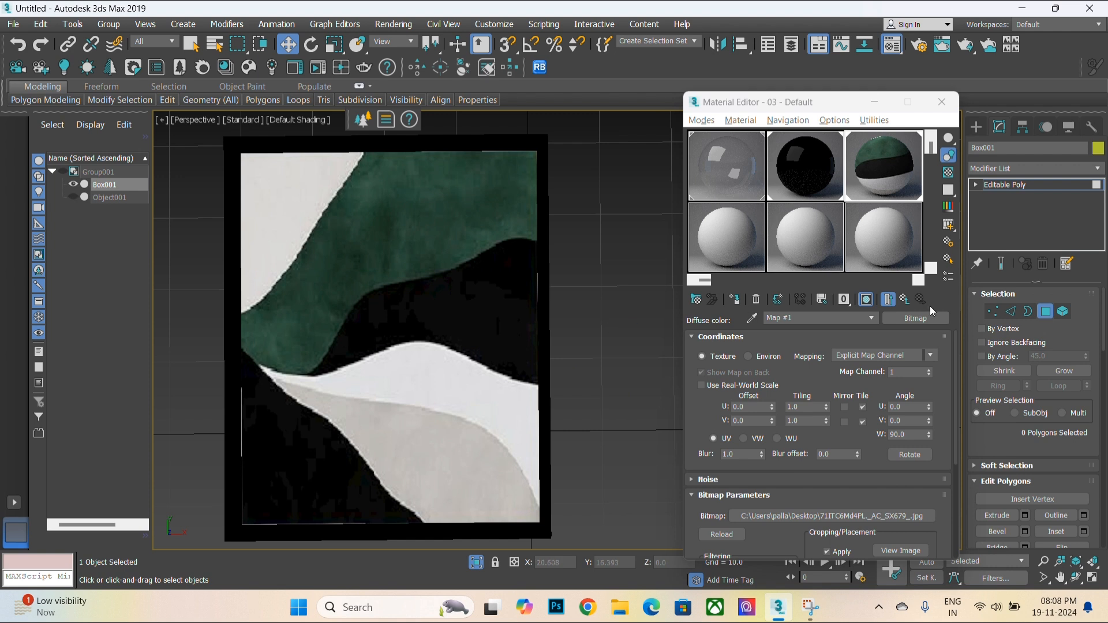
drag(929, 437, 944, 383)
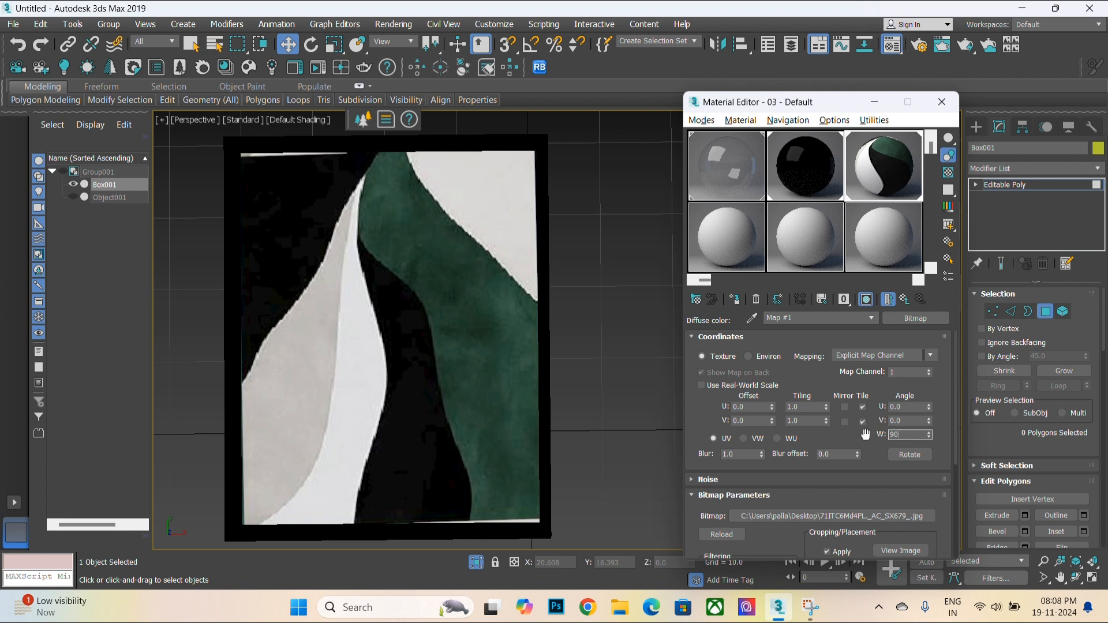
text(90)
key(Return)
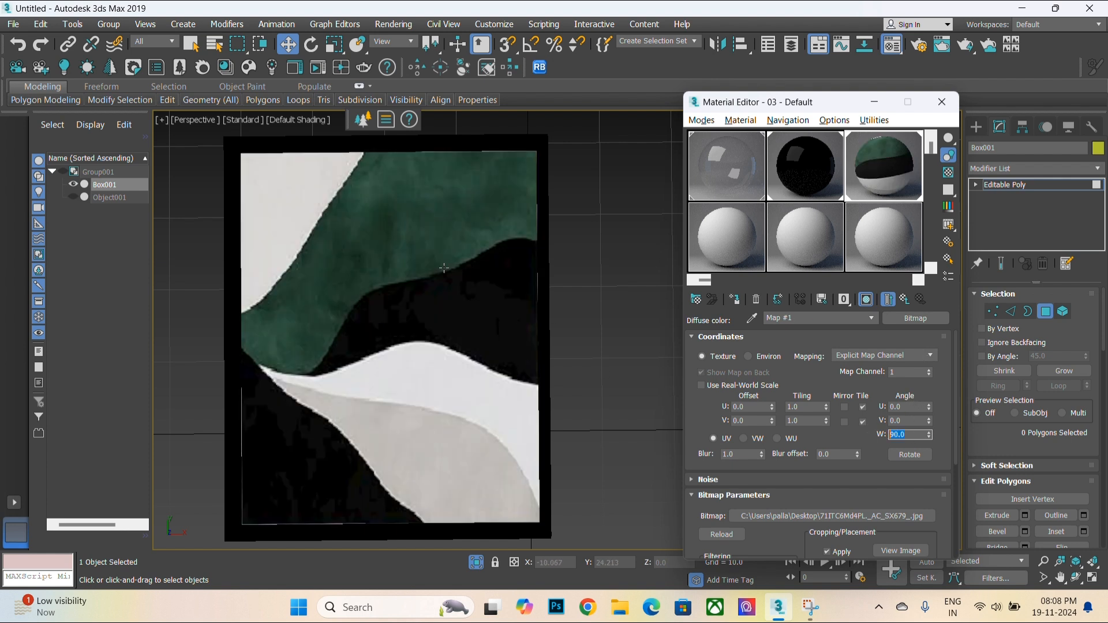
text(0)
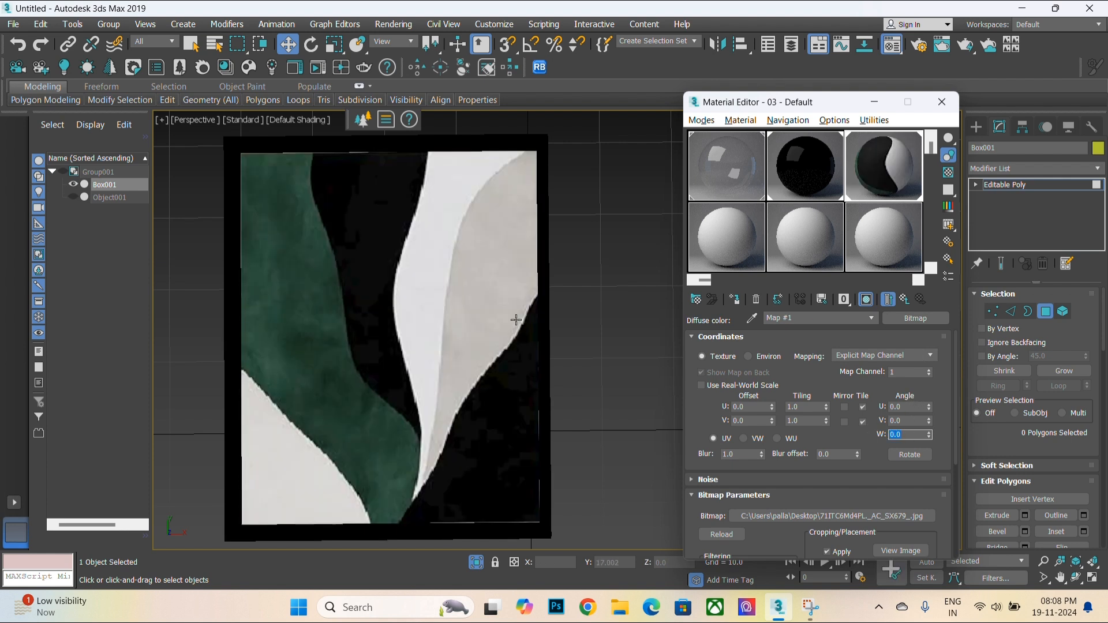
click(909, 409)
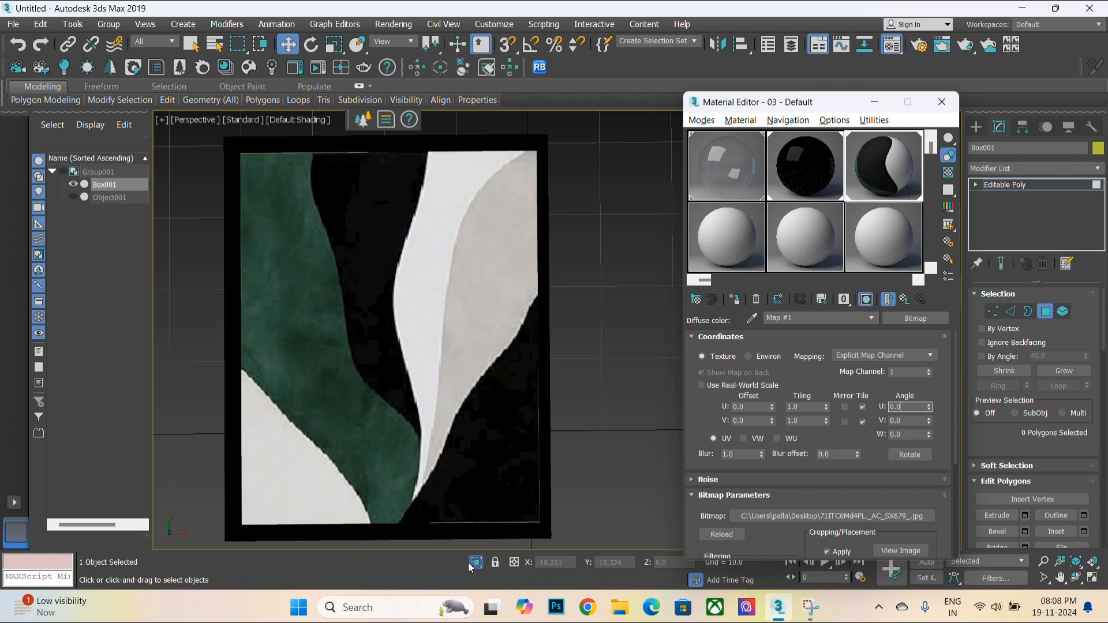
- Leave polygon sub-object mode and close the frame's group
scroll(406, 396, down, 5)
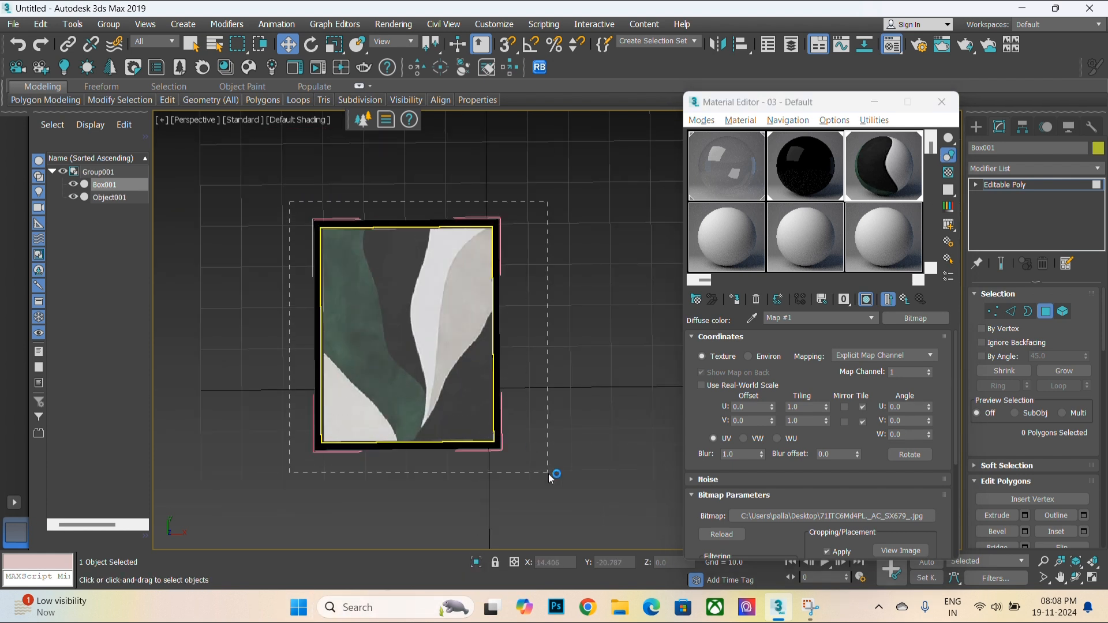
drag(548, 474, 549, 474)
middle_drag(491, 448, 363, 461)
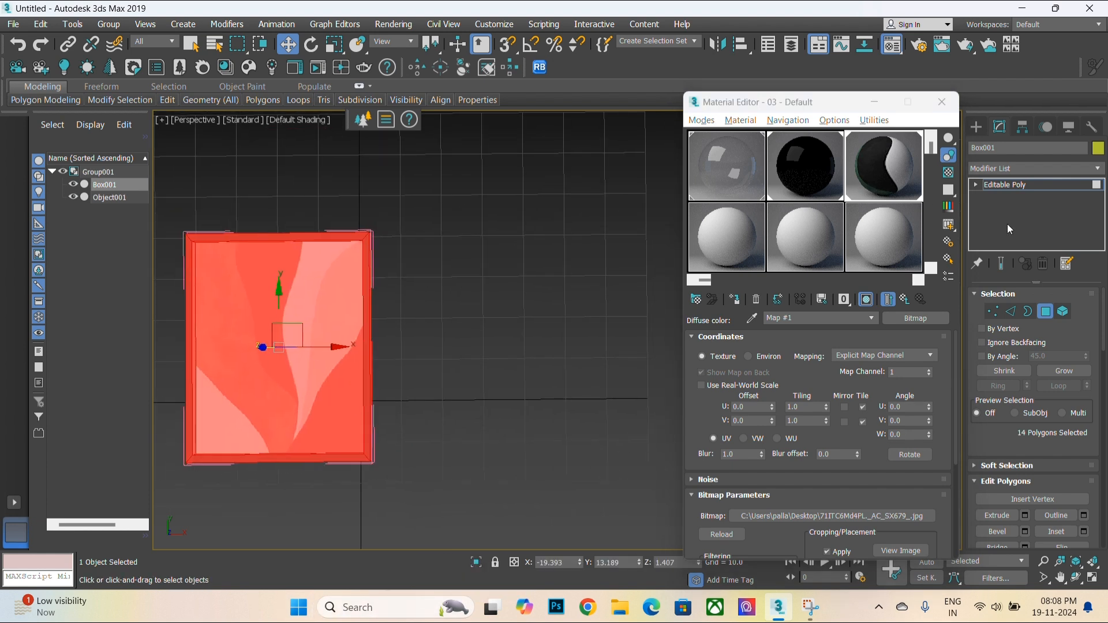
click(1042, 188)
click(108, 23)
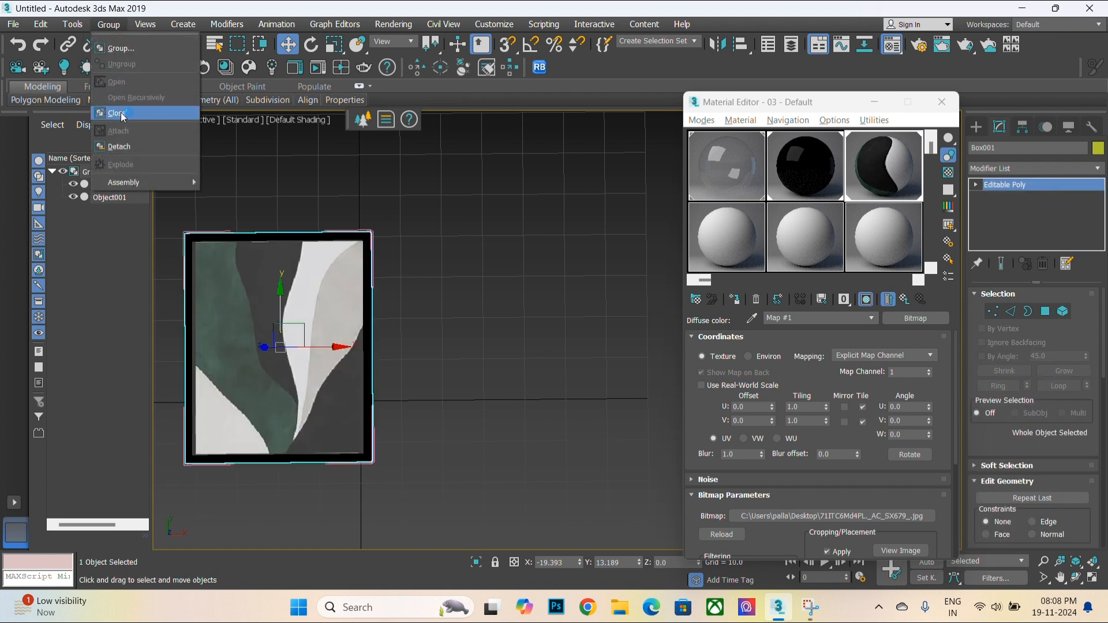
click(124, 113)
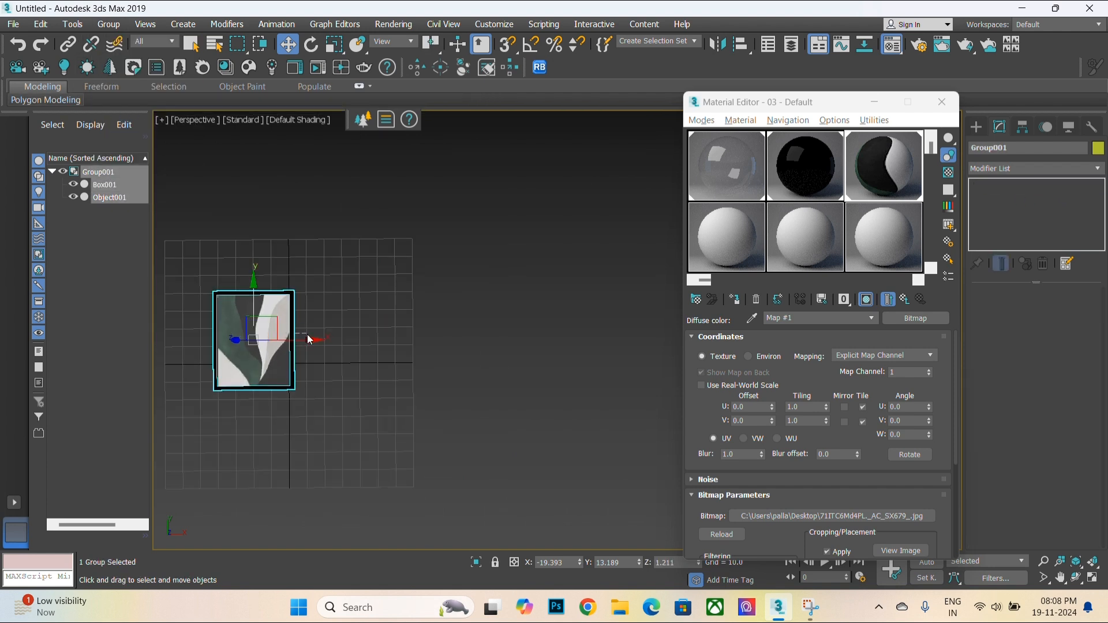
- Clone the frame group as a copy placed beside the original
shift+drag(300, 339, 406, 339)
click(550, 368)
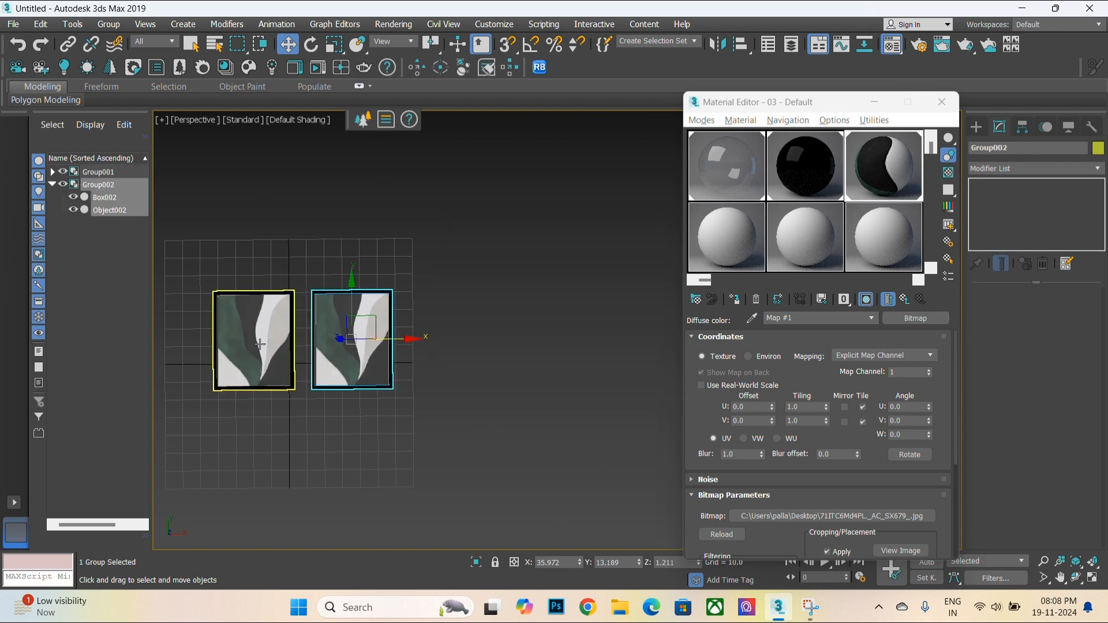
scroll(219, 332, up, 5)
middle_drag(494, 371, 381, 377)
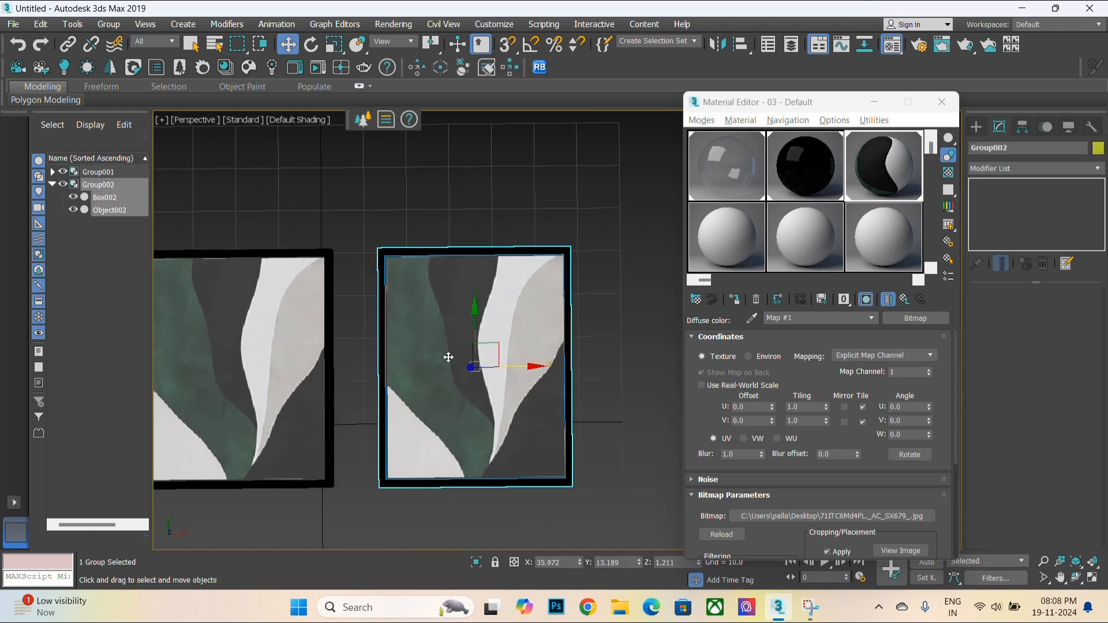
- Open the cloned group and select its frame box object
click(108, 24)
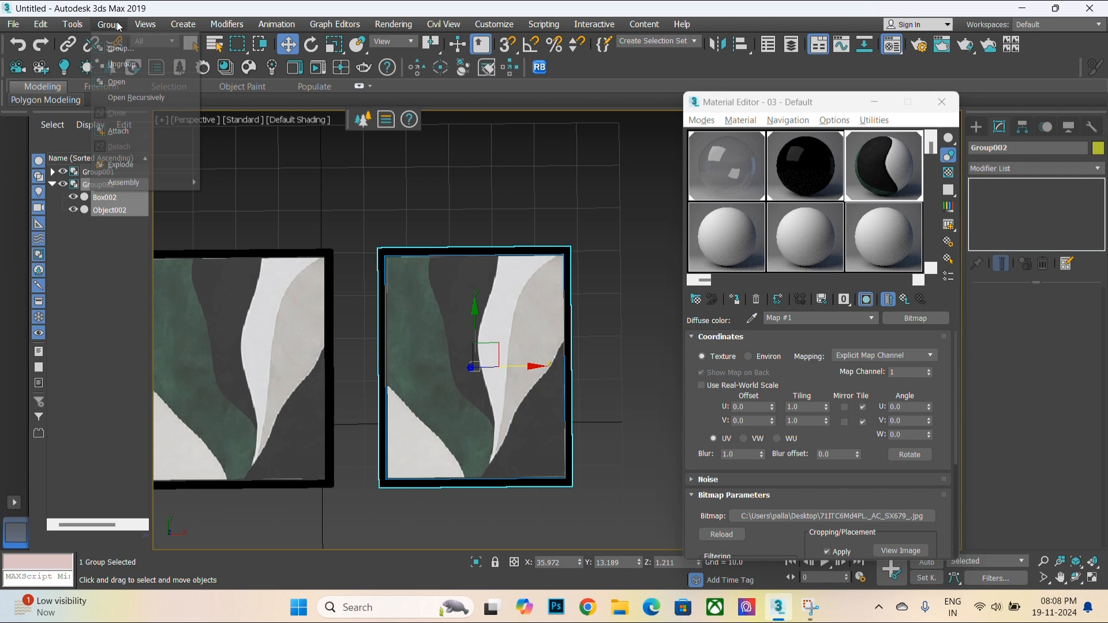
click(118, 83)
click(433, 342)
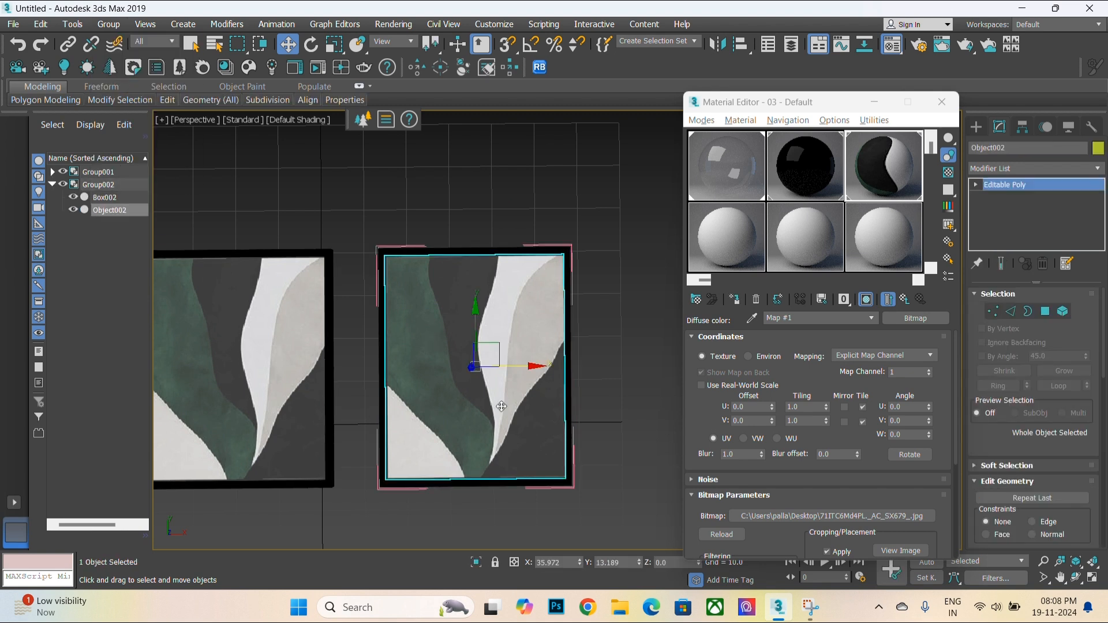
scroll(501, 407, up, 3)
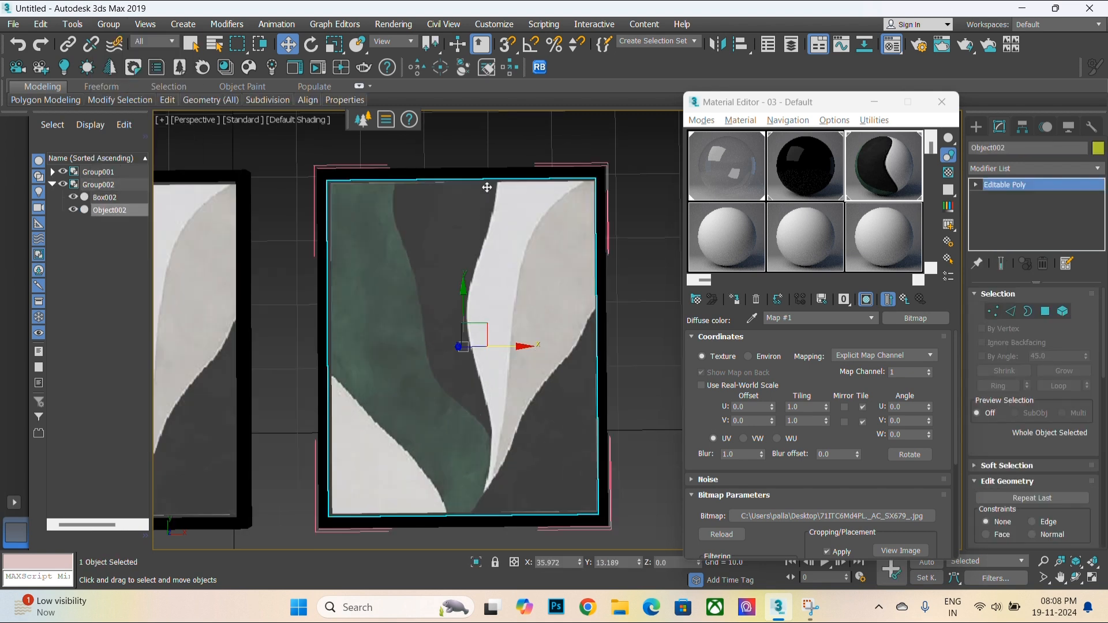
click(477, 171)
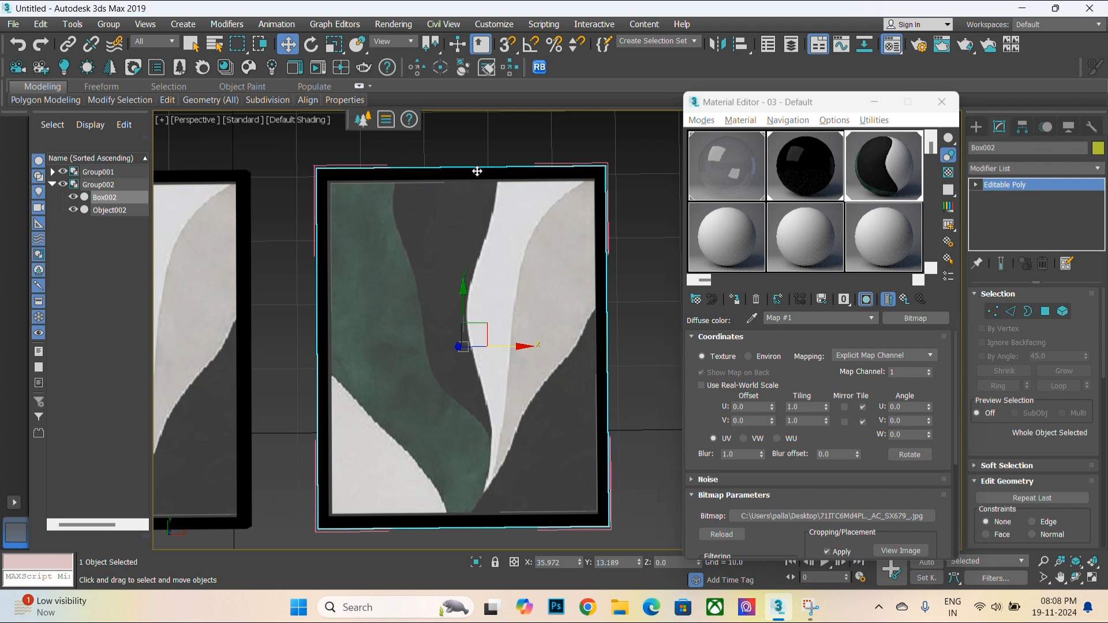
click(477, 286)
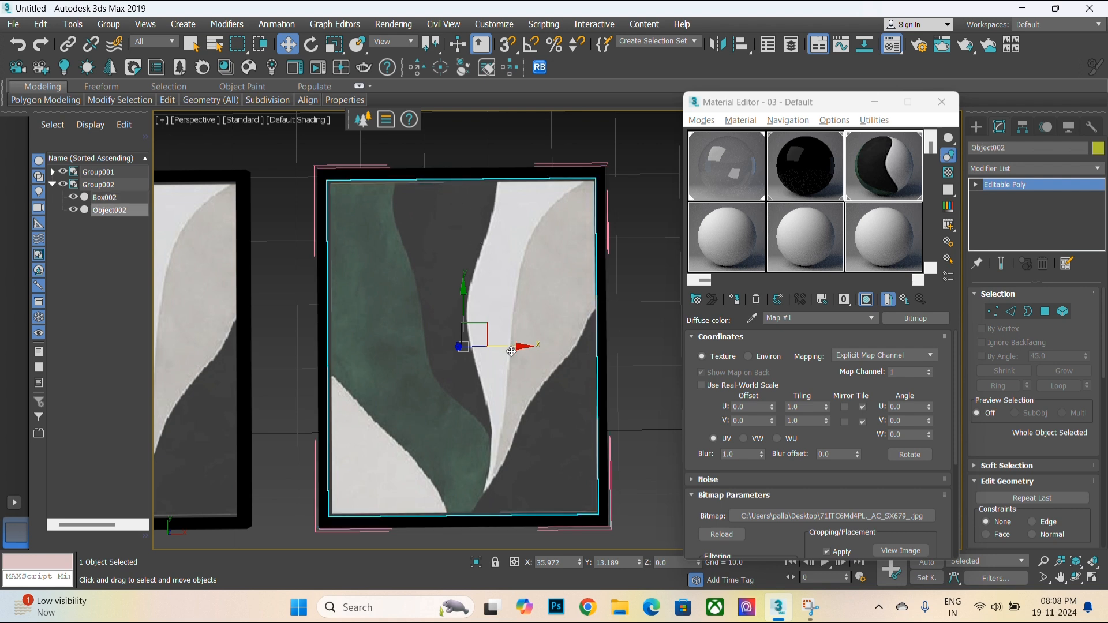
click(323, 492)
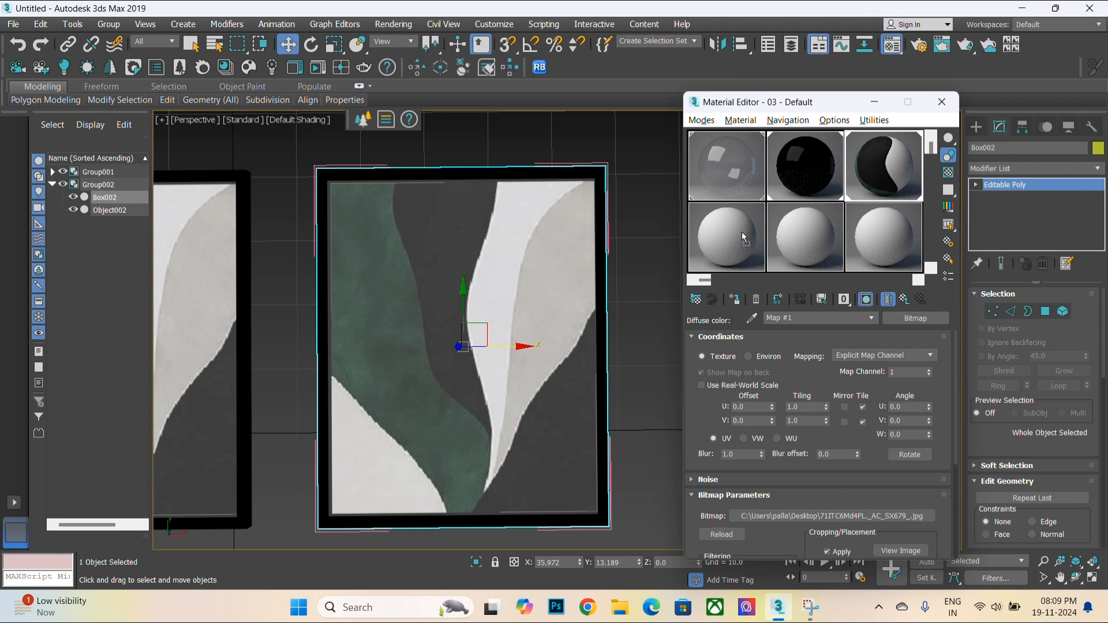
- Duplicate the artwork material into a fresh slot and open its diffuse bitmap's cropping view
drag(743, 237, 744, 237)
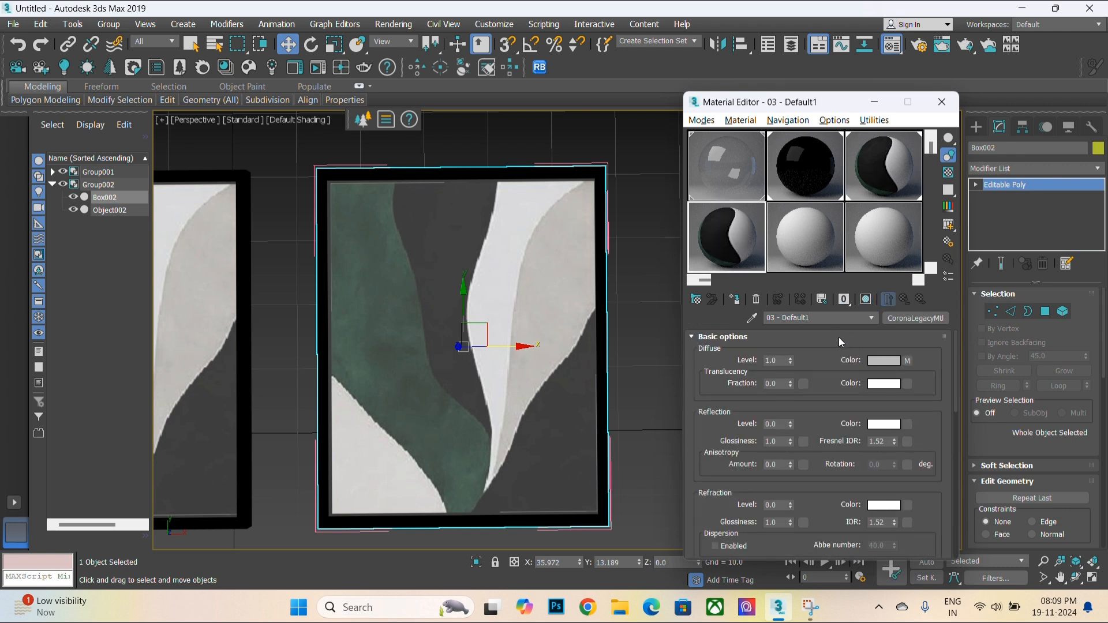
click(839, 337)
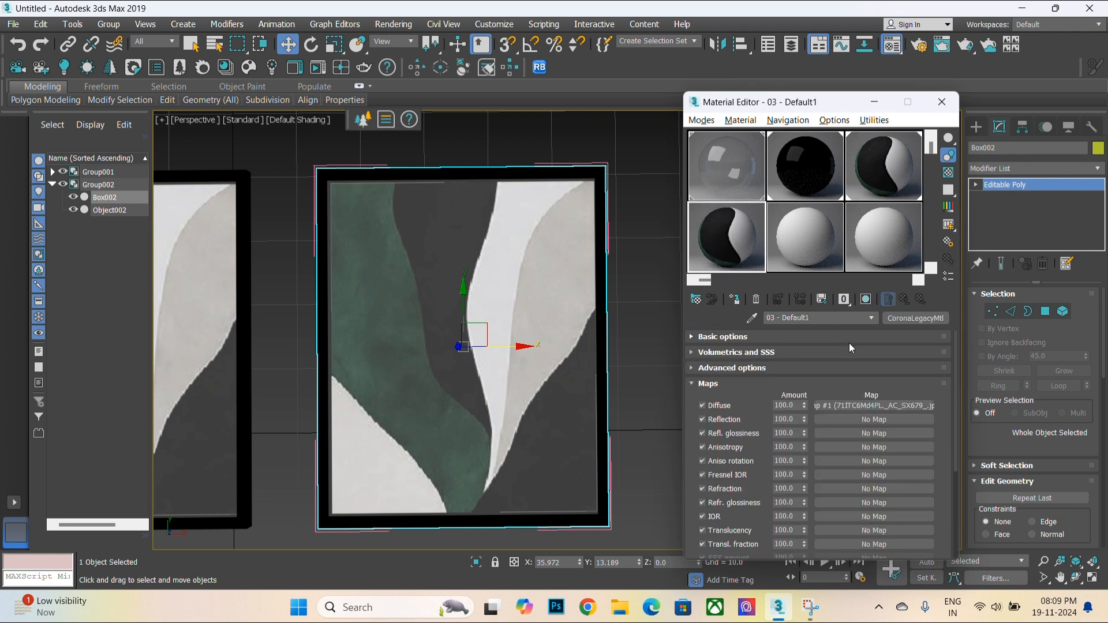
click(697, 337)
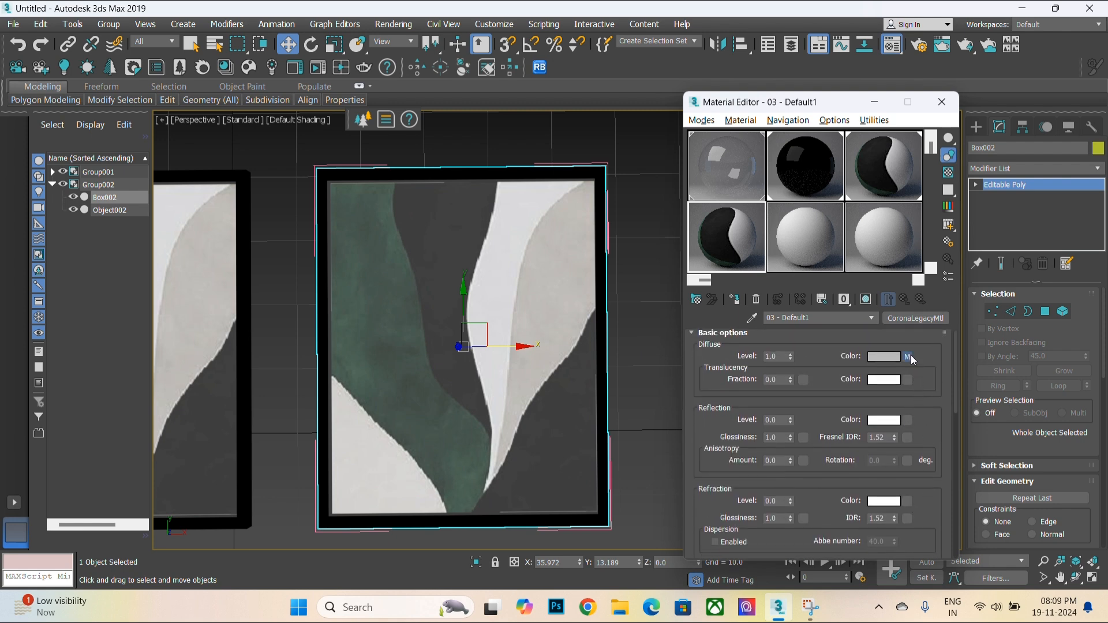
click(910, 358)
scroll(922, 529, down, 3)
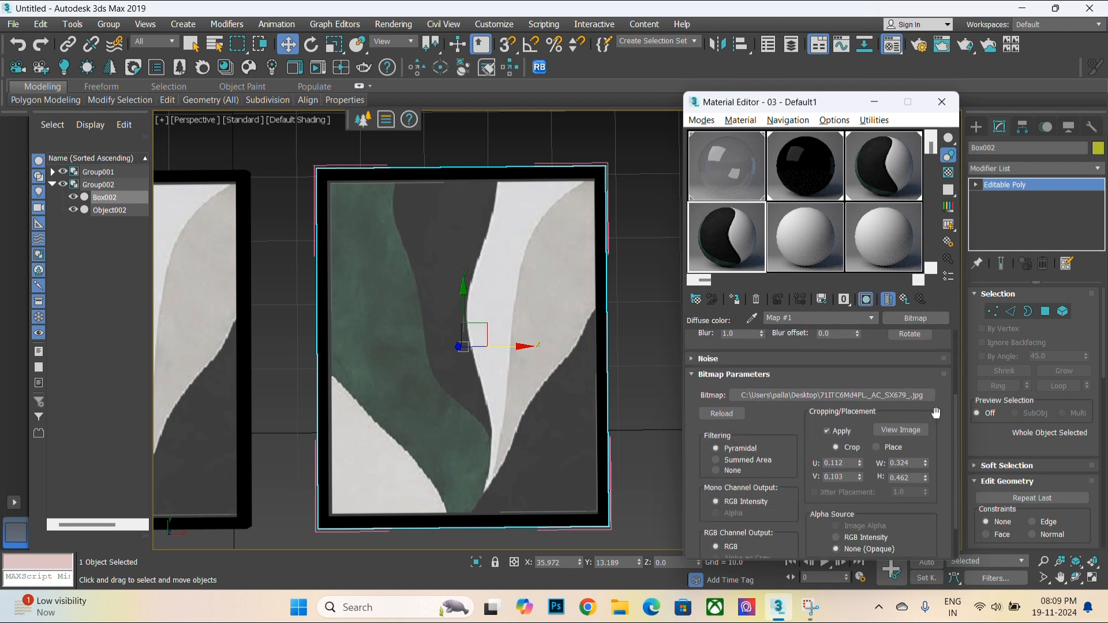
click(903, 430)
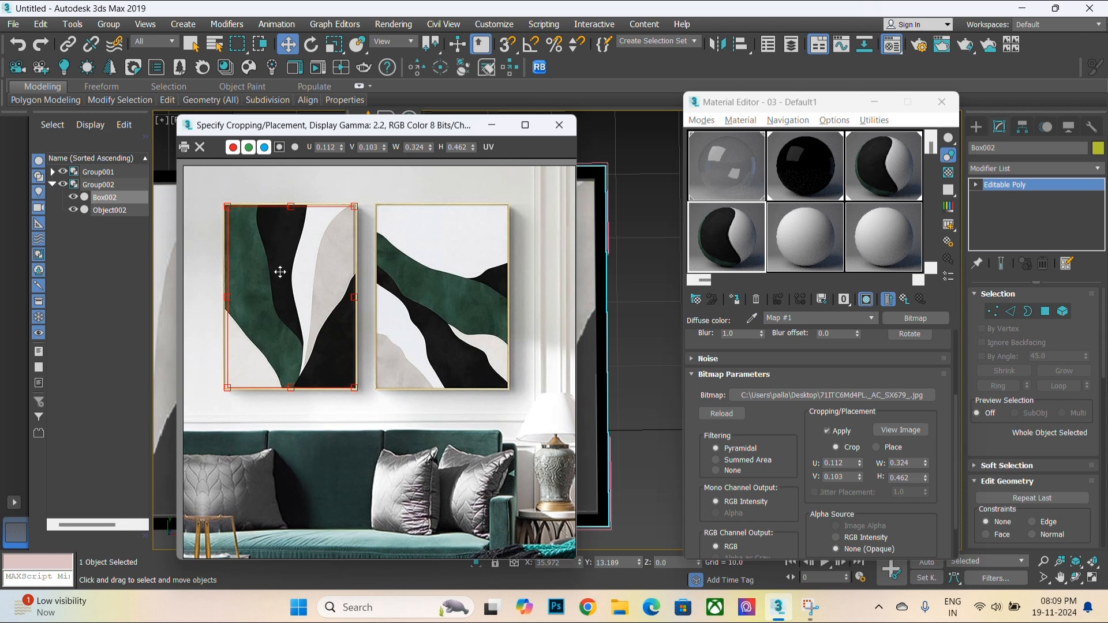
- Move the bitmap's crop region onto the right-hand artwork (U 0.498, V 0.103, W 0.324, H 0.462) and close the cropping view
drag(279, 272, 426, 276)
click(559, 125)
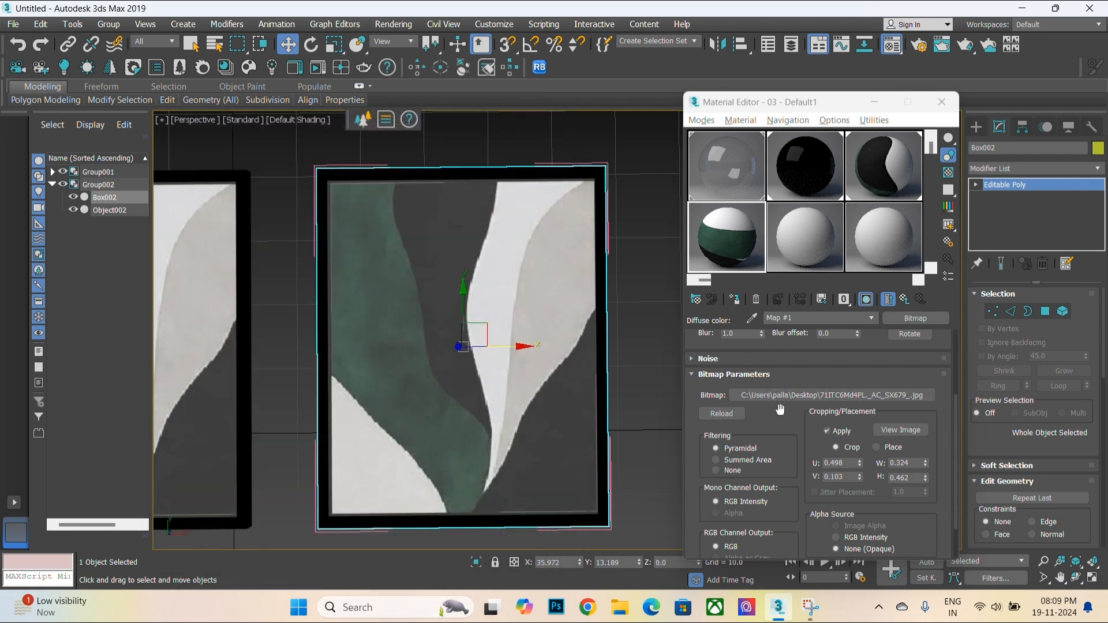
- Isolate the cloned frame box to inspect its cropped artwork up close
scroll(498, 411, down, 2)
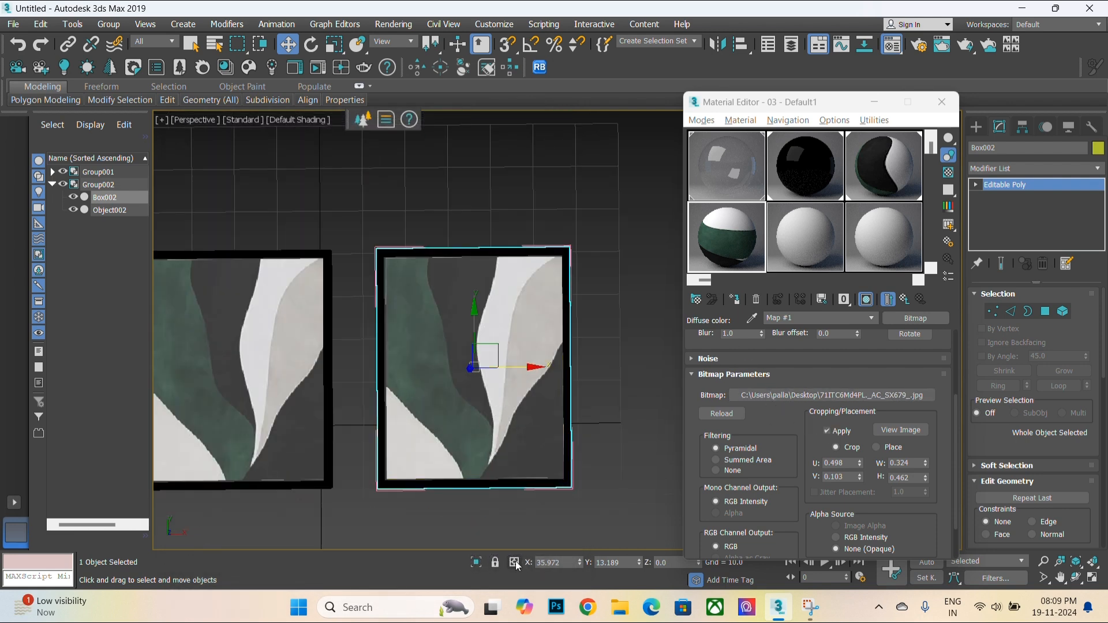
click(476, 562)
scroll(322, 446, down, 2)
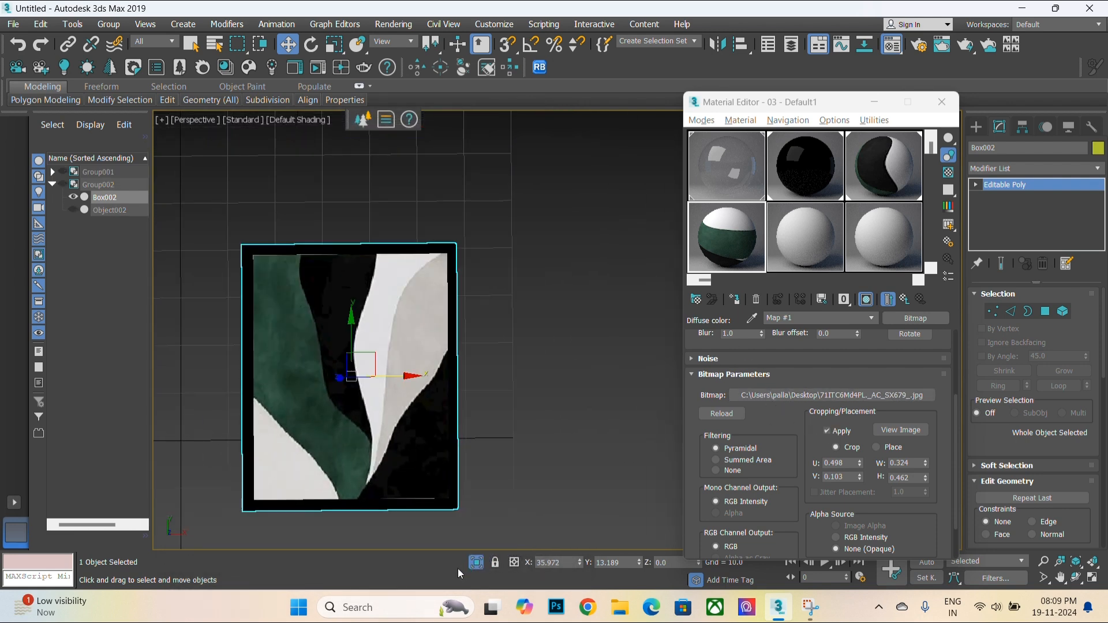
click(475, 564)
click(476, 562)
scroll(376, 394, down, 2)
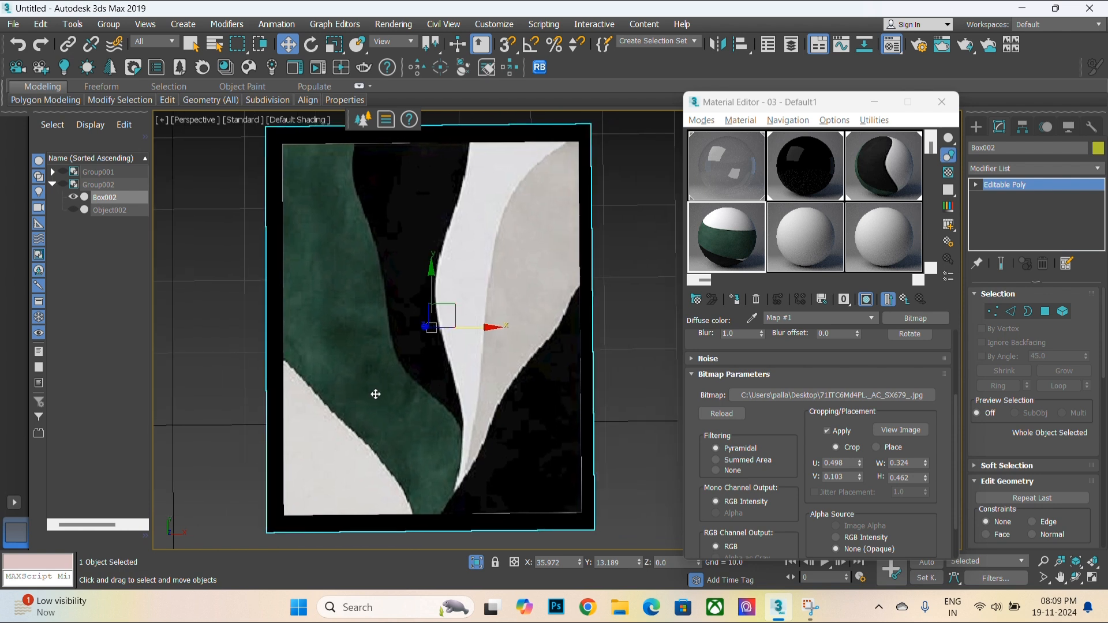
- Select all polygons of the cloned frame box, then return to object level
key(4)
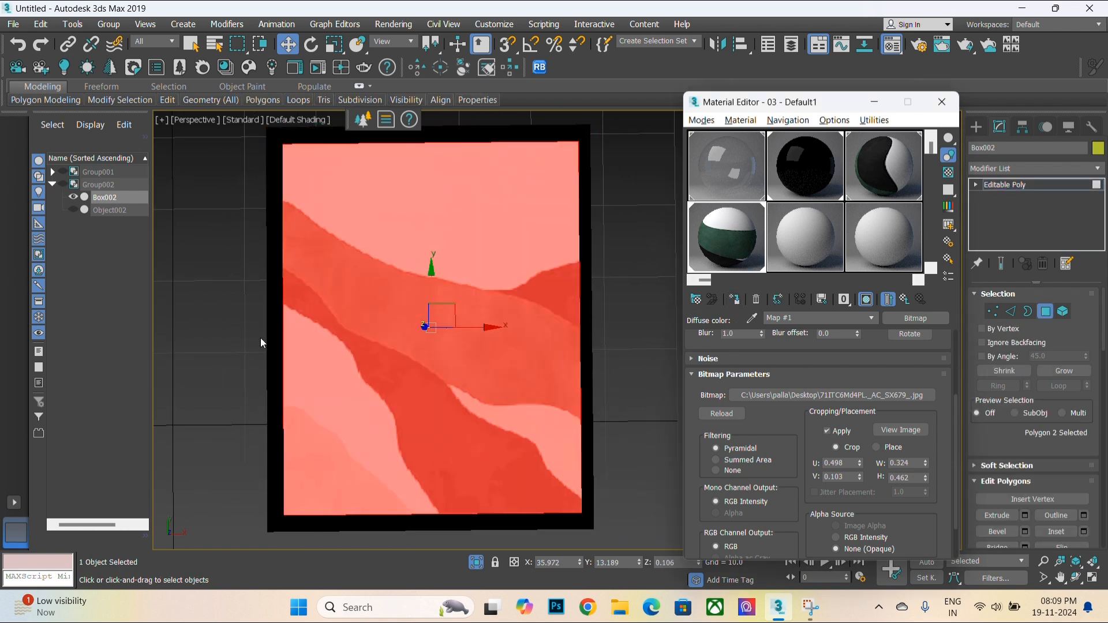
click(476, 563)
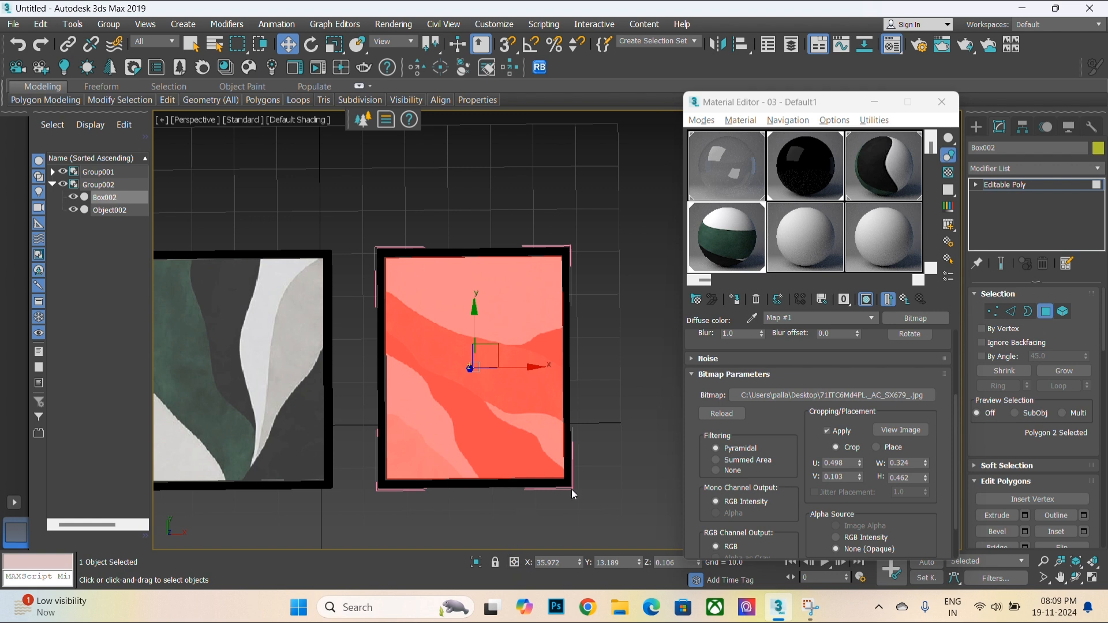
click(595, 452)
scroll(595, 452, down, 3)
key(ctrl+a)
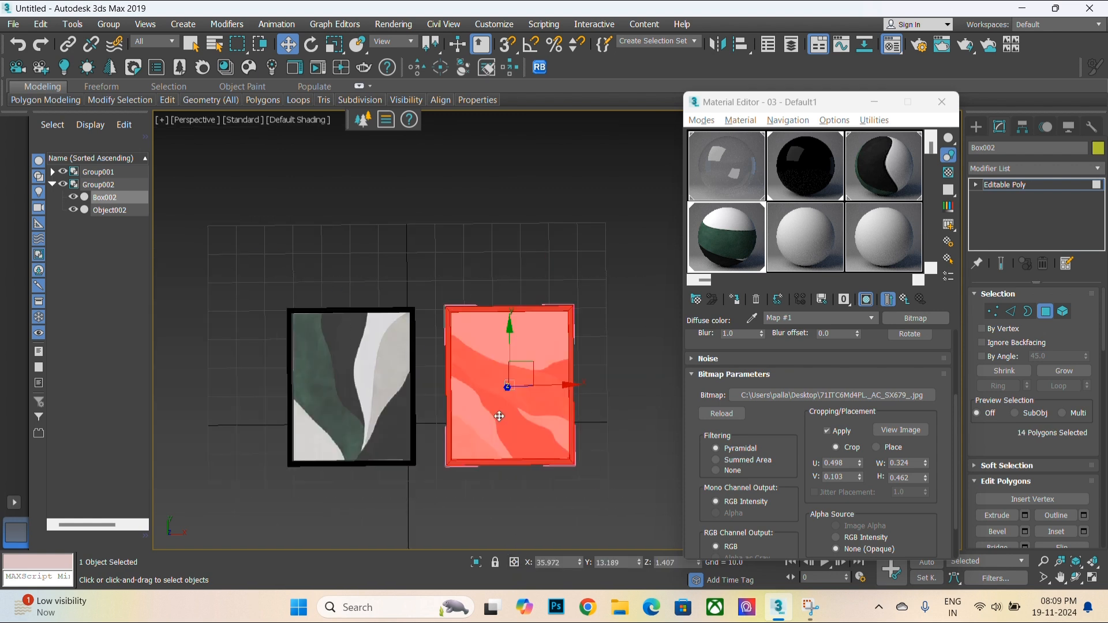
click(1039, 185)
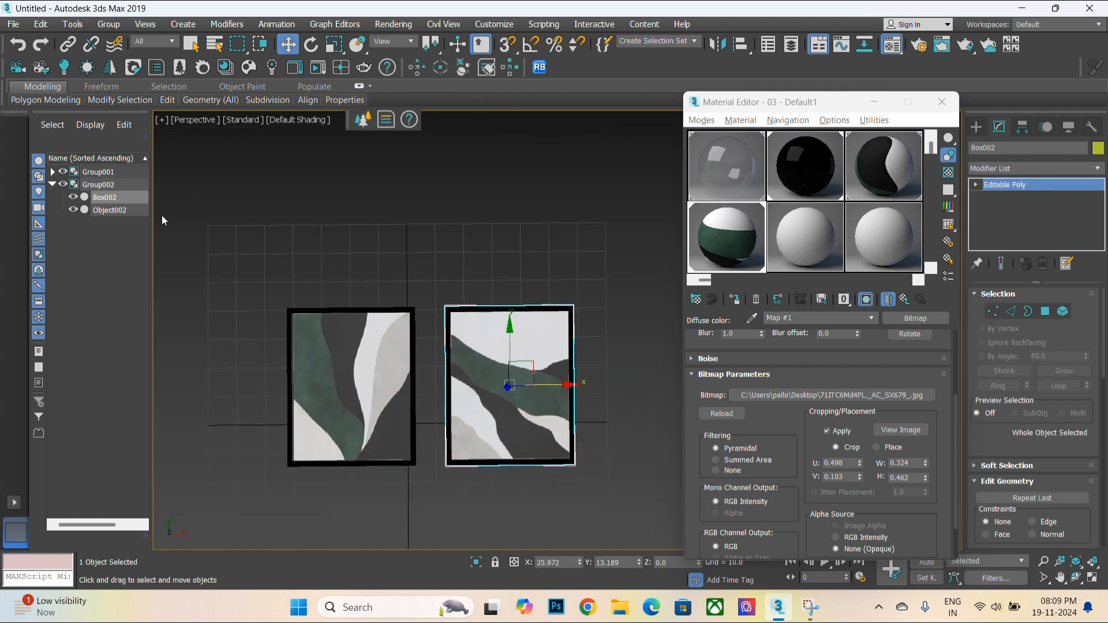
- Select the cloned frame's parts, close its group, and deselect everything
click(428, 267)
click(486, 327)
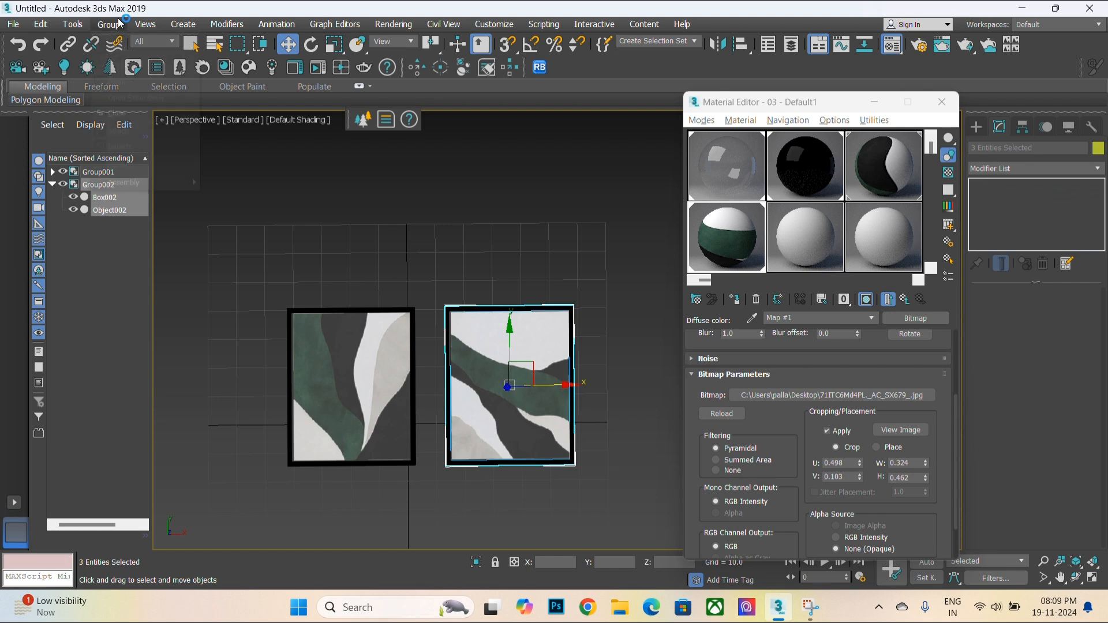
click(109, 24)
click(114, 112)
click(570, 239)
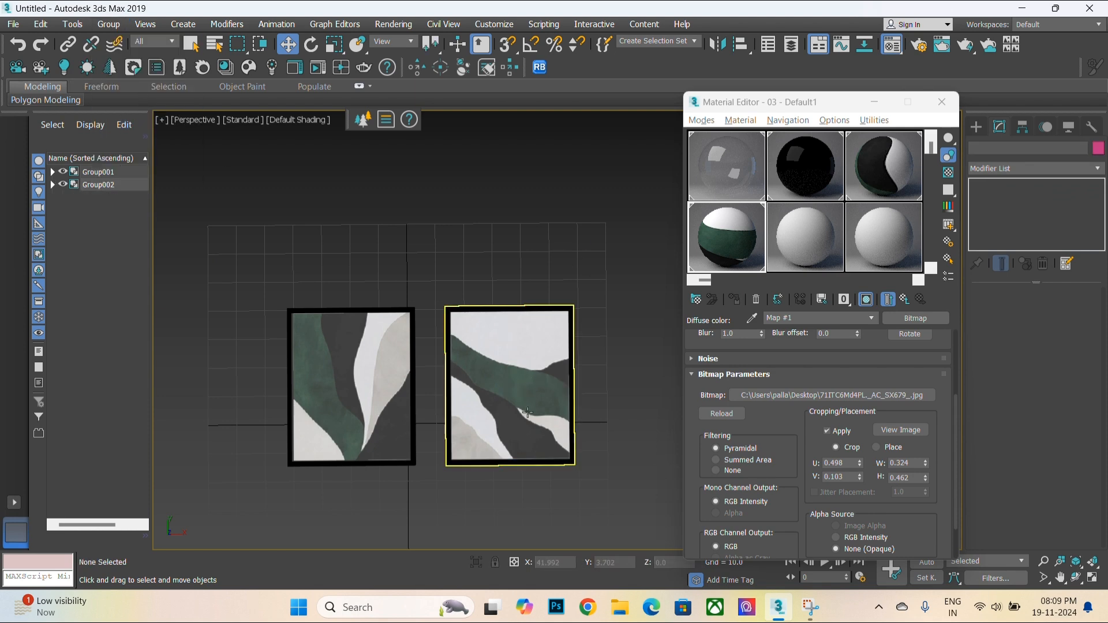
- Maximize the viewport, close the material editor, and examine both framed artworks from the front
scroll(527, 412, up, 3)
key(alt+w)
key(alt+w)
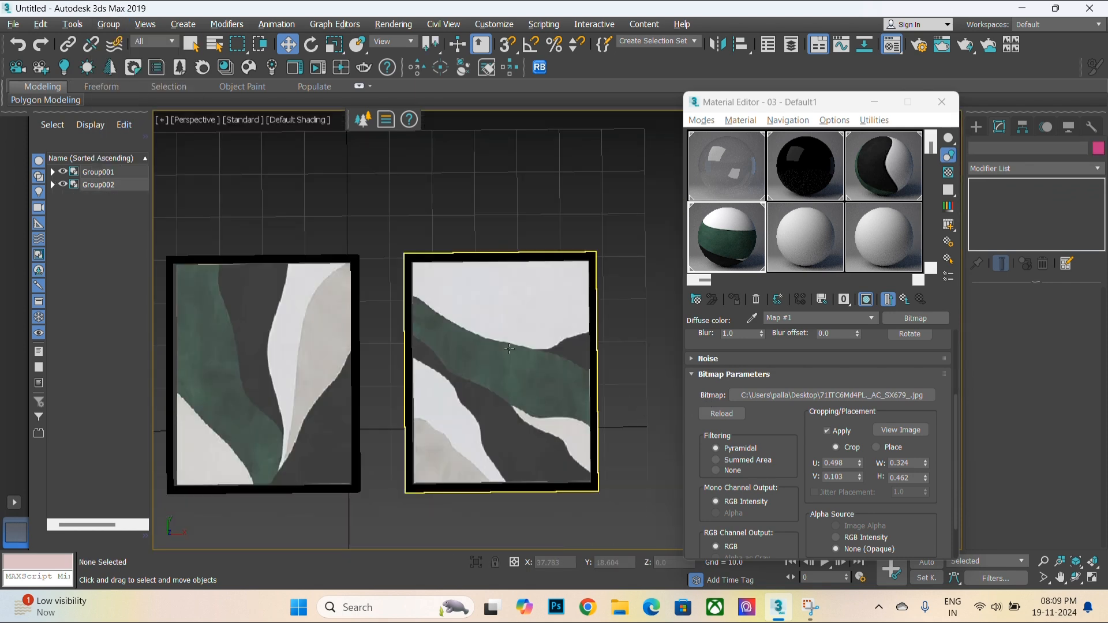
middle_drag(509, 348, 571, 324)
click(942, 101)
scroll(487, 430, up, 3)
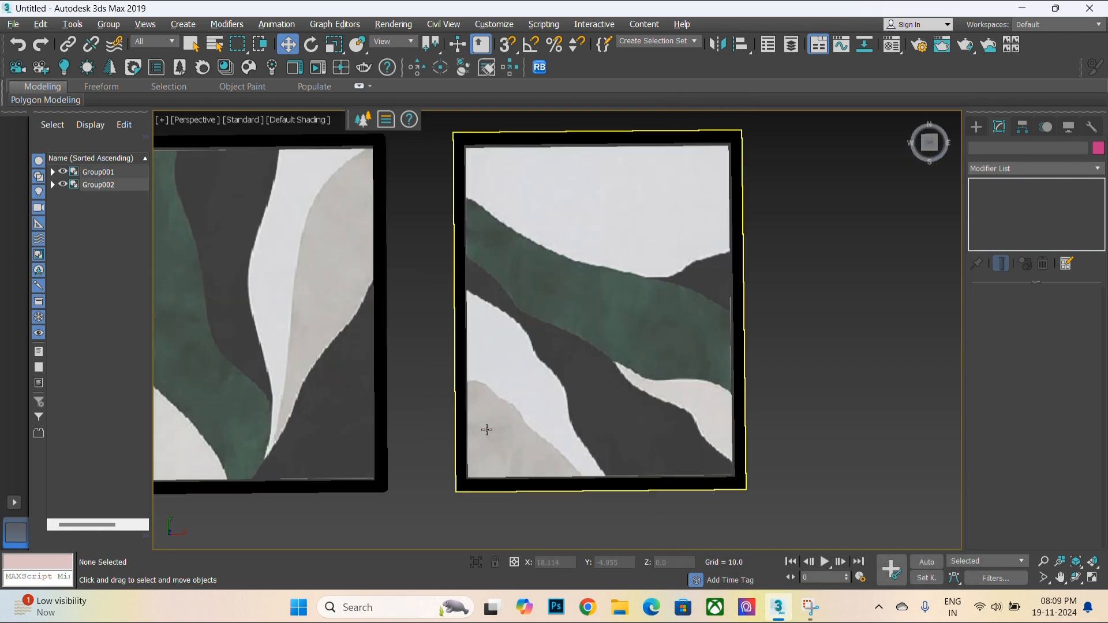
middle_drag(486, 430, 591, 440)
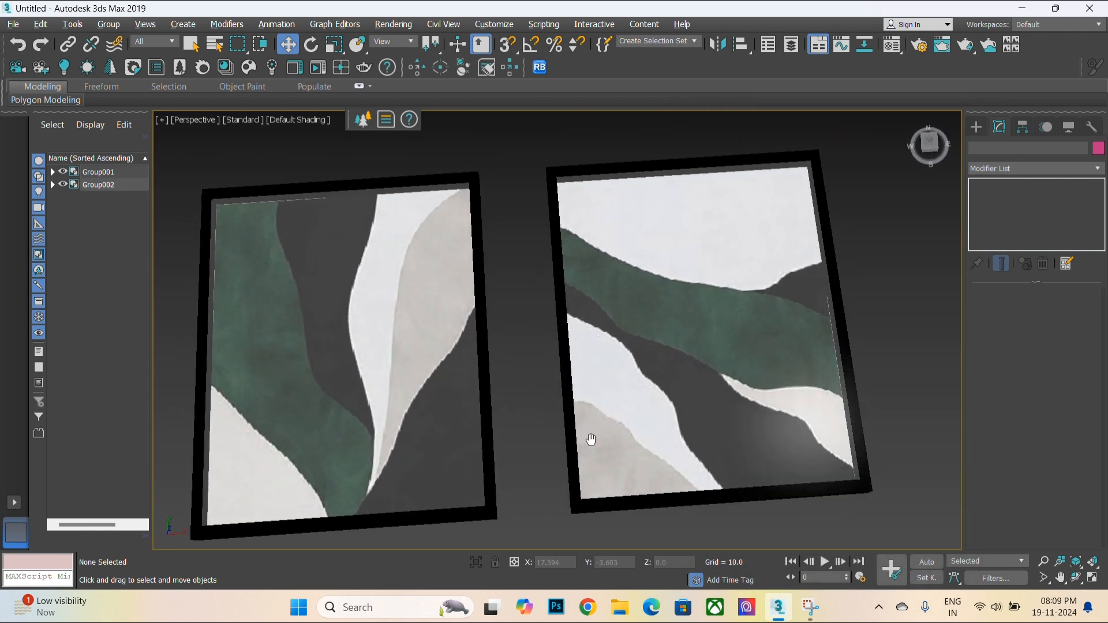
alt+middle_drag(404, 402, 381, 422)
scroll(224, 297, up, 5)
scroll(252, 288, down, 5)
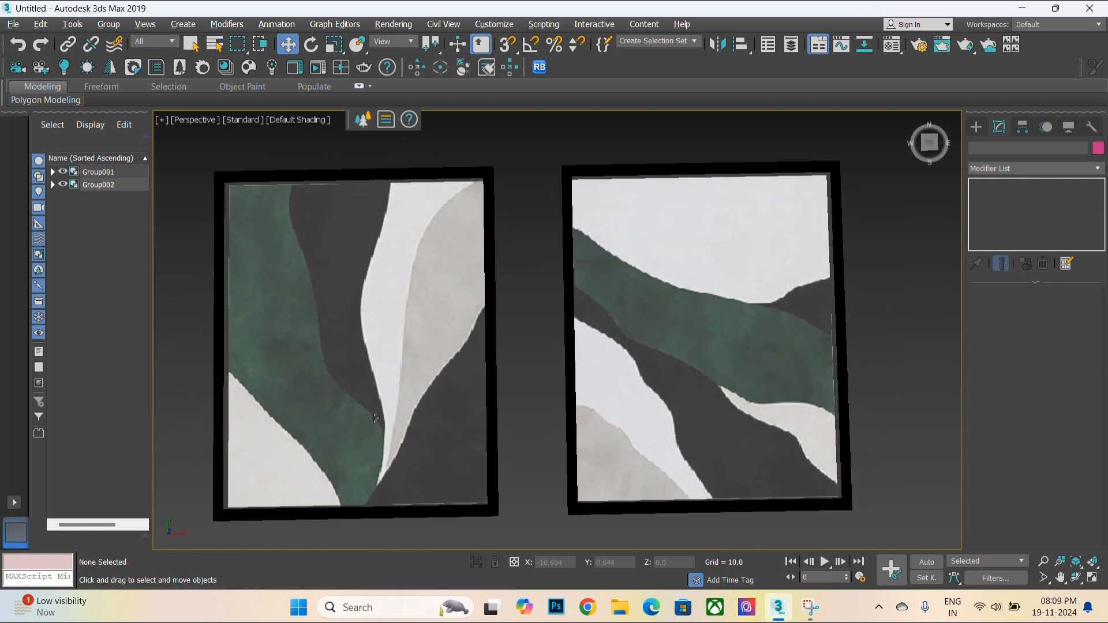
click(929, 143)
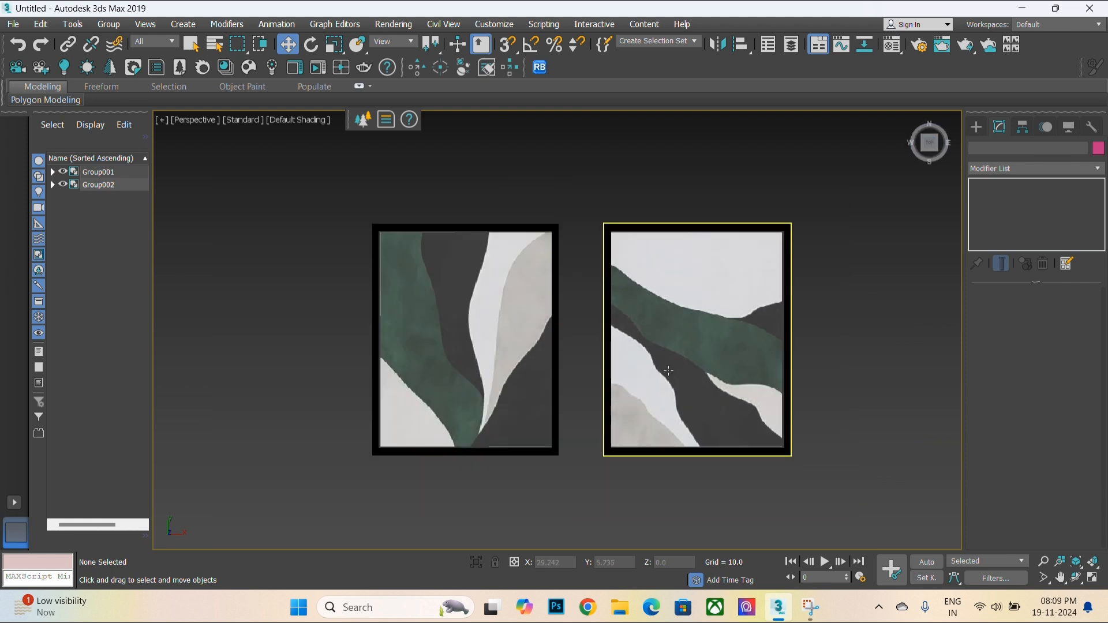
middle_drag(668, 371, 641, 366)
middle_drag(847, 400, 768, 414)
scroll(507, 343, up, 2)
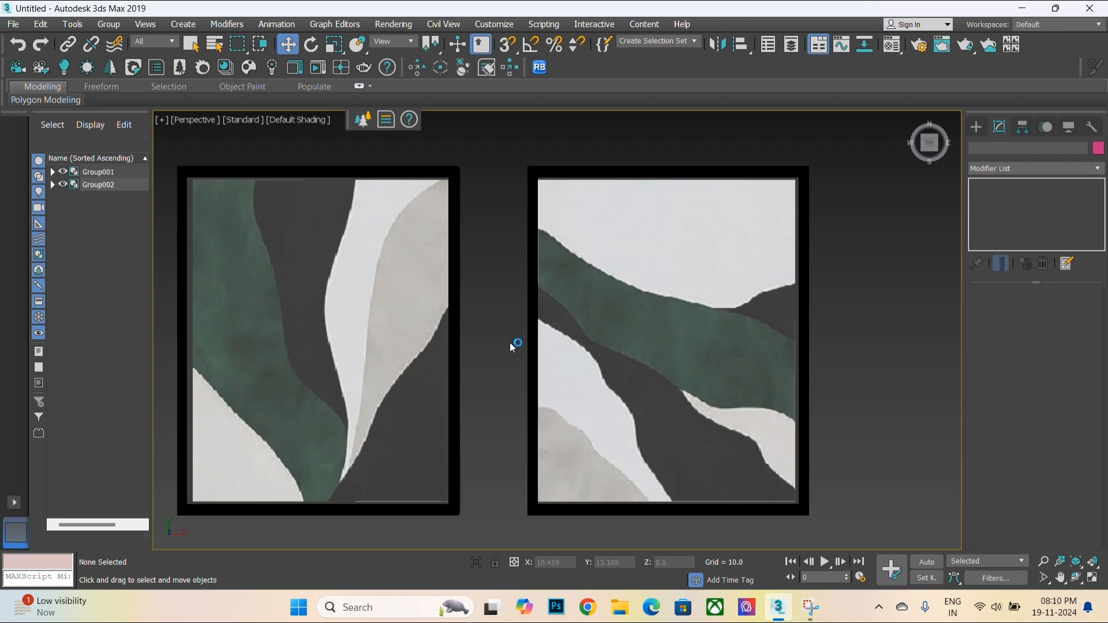
- Show the grid, select both frame groups, and move them aside to clear space
click(976, 129)
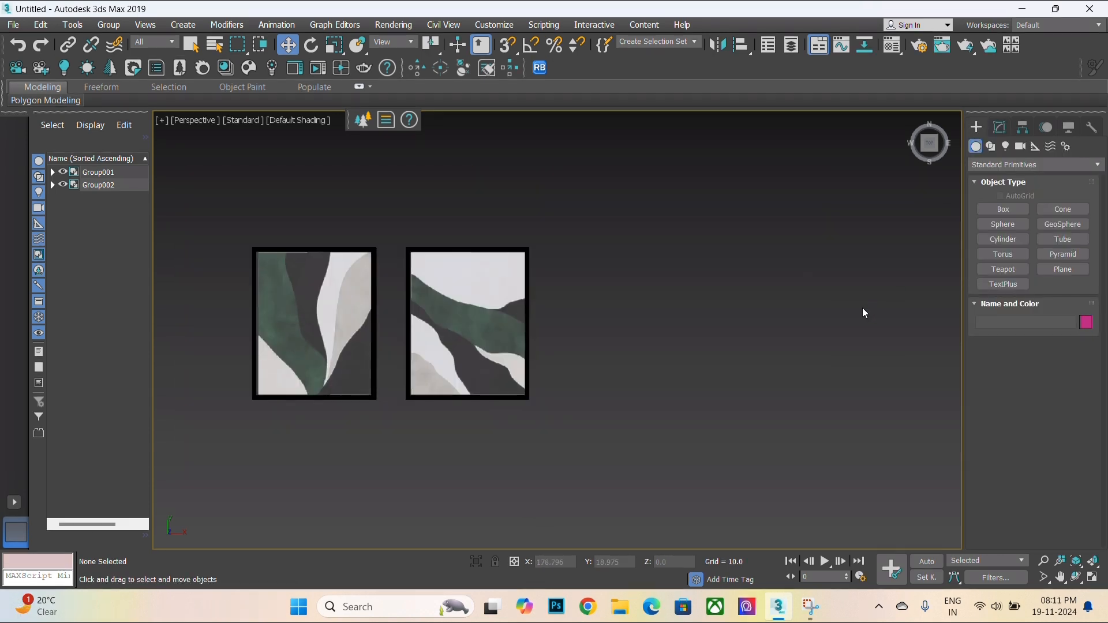
key(g)
middle_drag(612, 334, 729, 219)
drag(384, 253, 733, 398)
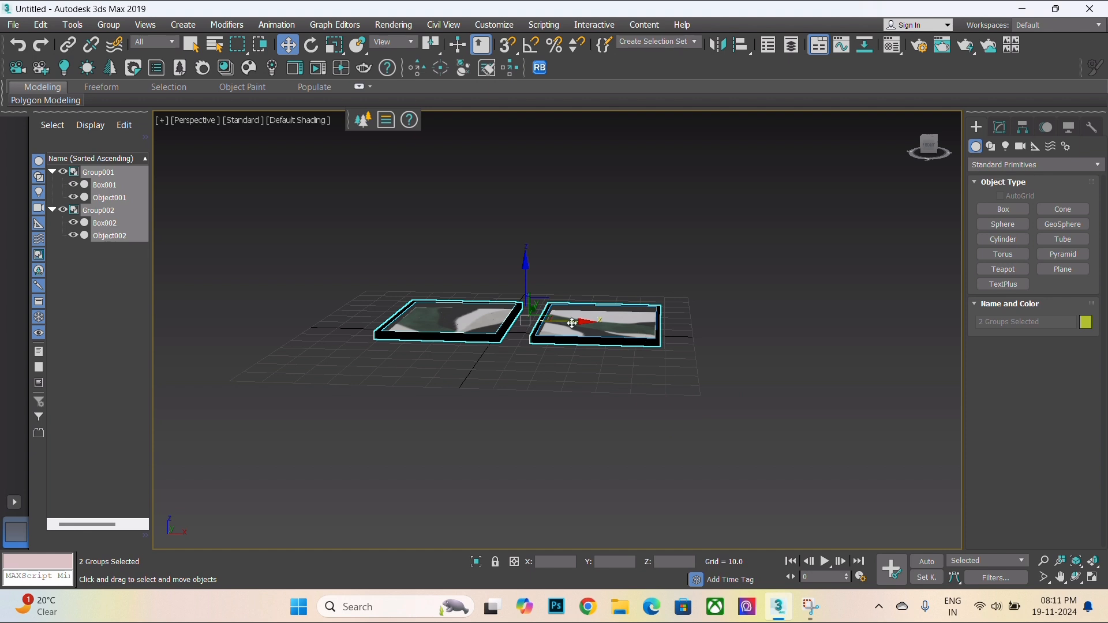
middle_drag(572, 323, 934, 352)
- Create a new box about 61 by 51 units with a height of about 1.9
click(1003, 209)
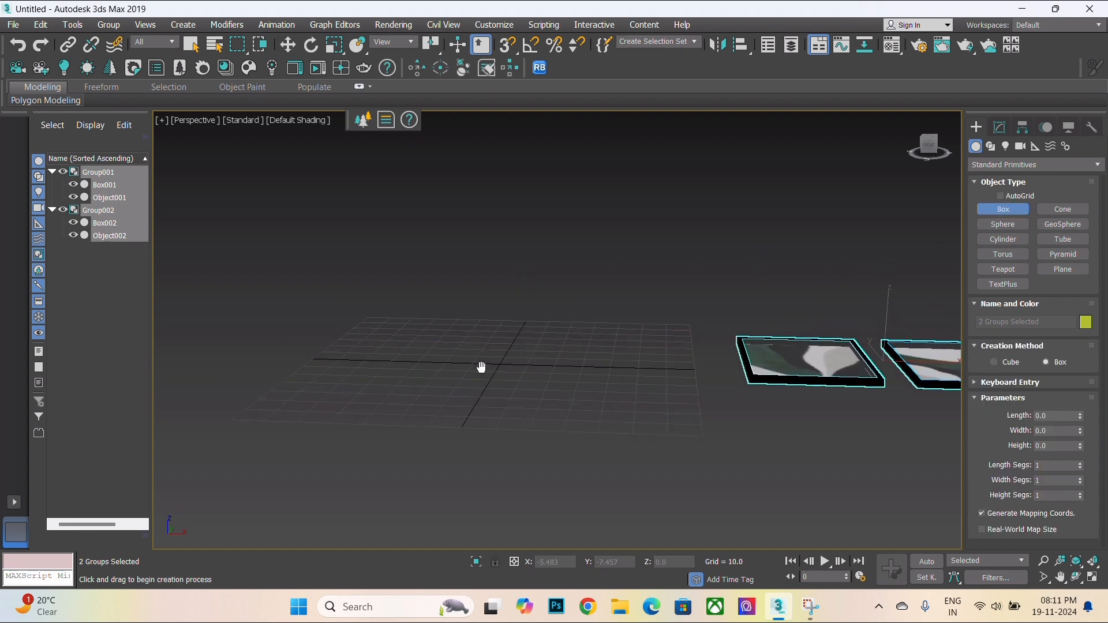
alt+middle_drag(481, 367, 453, 237)
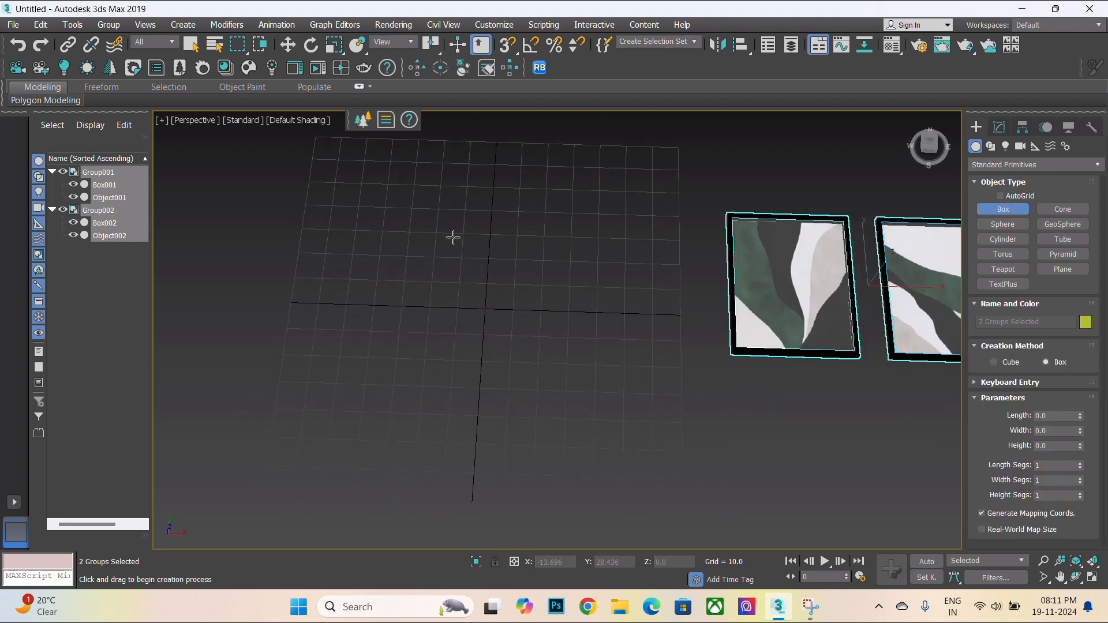
drag(438, 233, 572, 396)
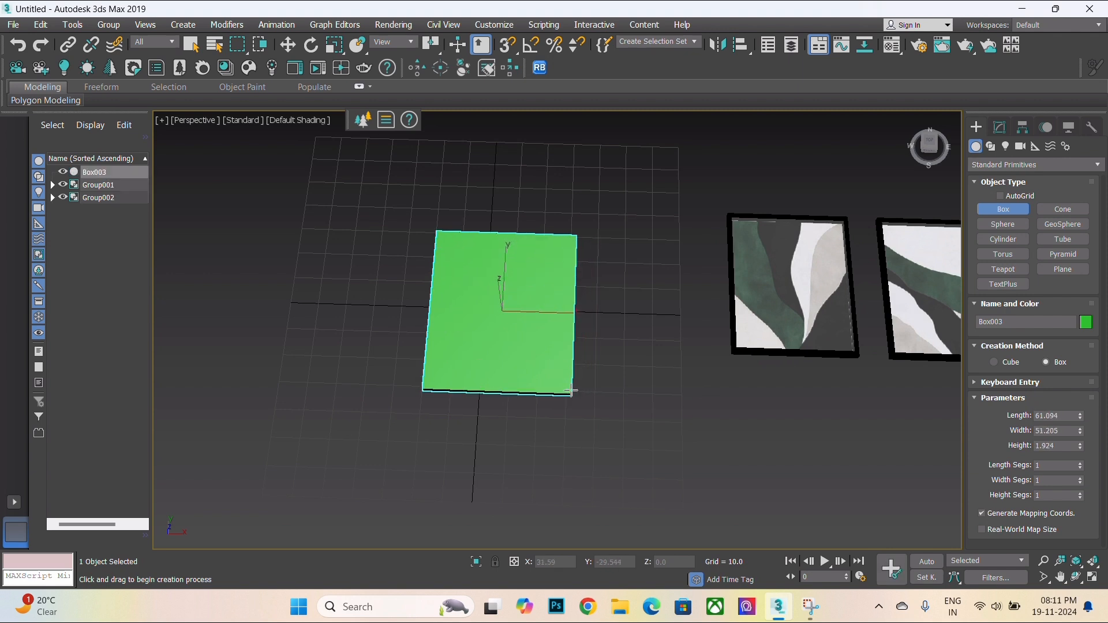
click(572, 393)
alt+middle_drag(571, 410, 570, 359)
scroll(544, 323, up, 5)
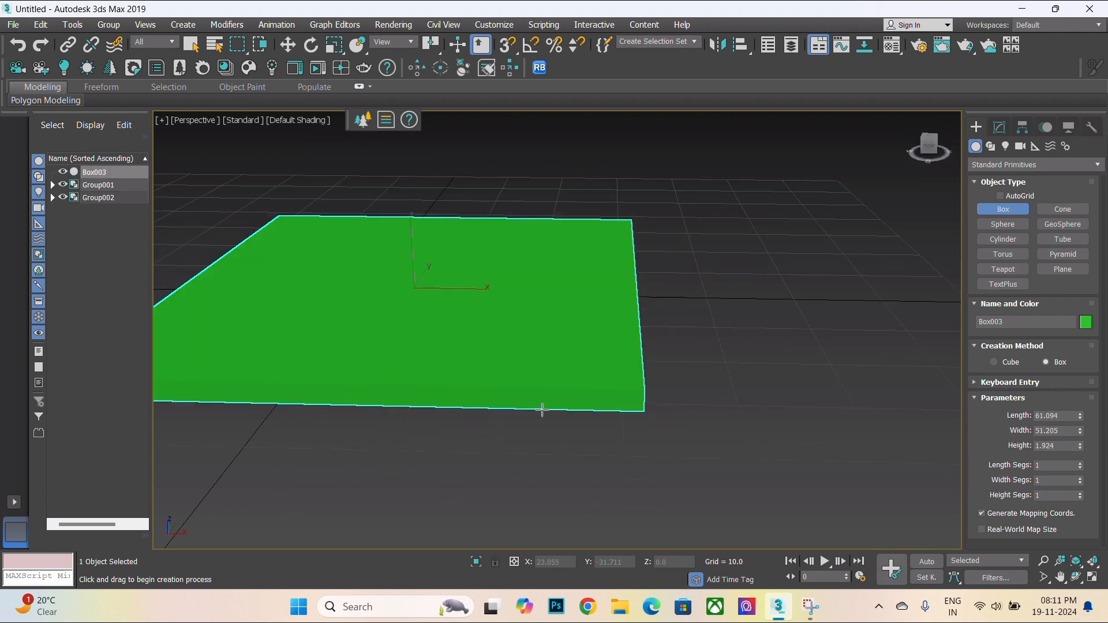
- Show edged faces, convert the new box to Editable Poly, and switch to polygon mode
key(F4)
middle_drag(512, 386, 618, 404)
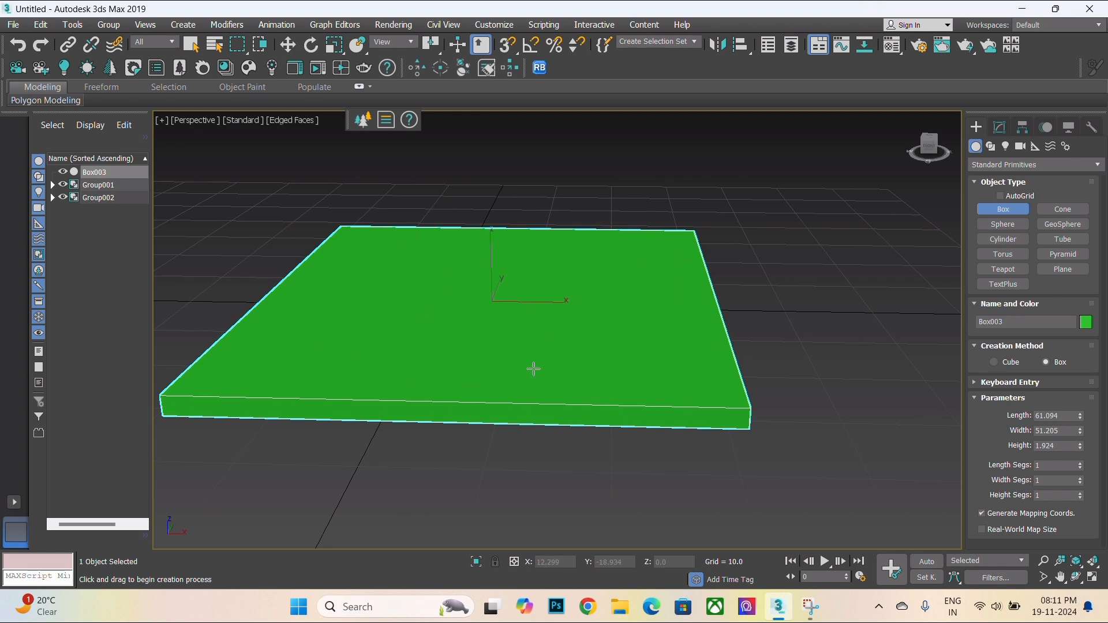
key(w)
right_click(569, 435)
mouse_move(664, 479)
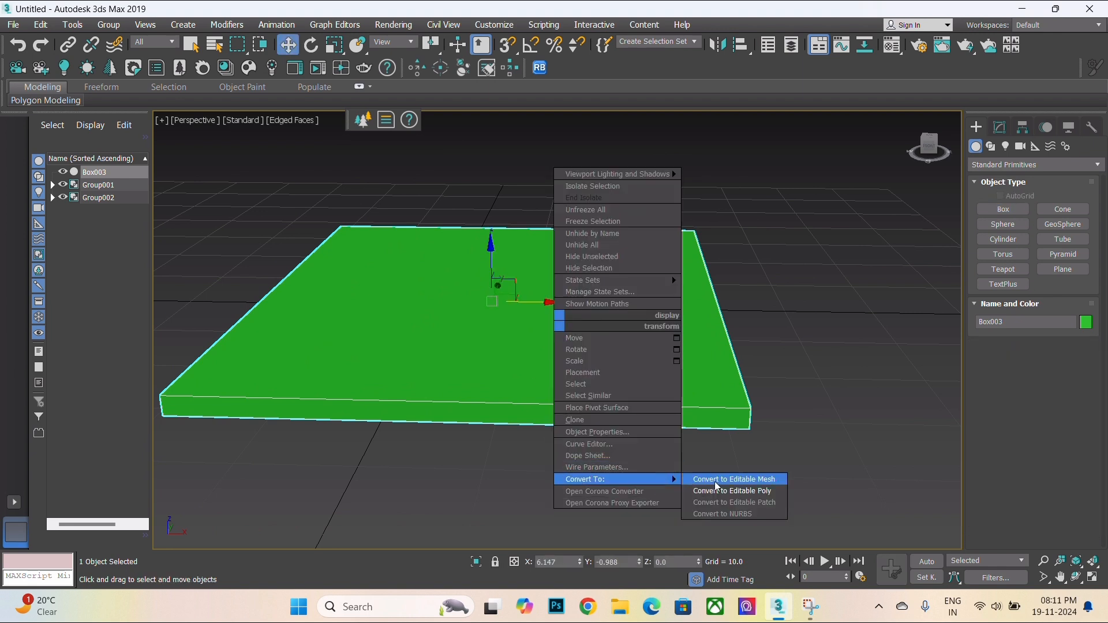
click(750, 490)
key(4)
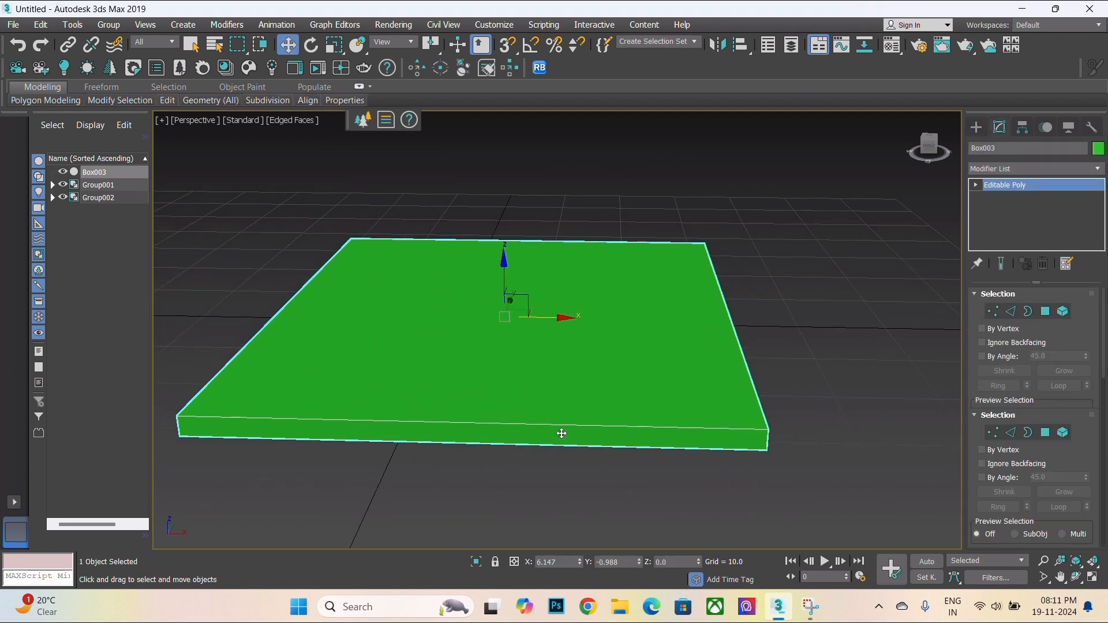
- Inset the box's top face by 2.421
click(426, 345)
click(1086, 534)
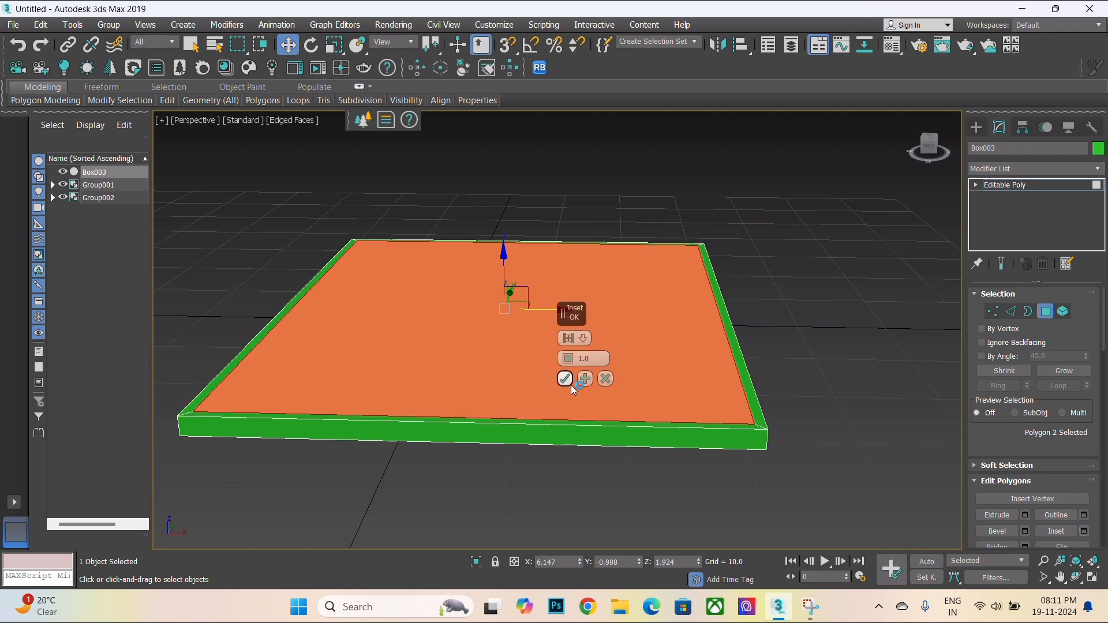
middle_drag(402, 339, 419, 428)
scroll(419, 428, down, 3)
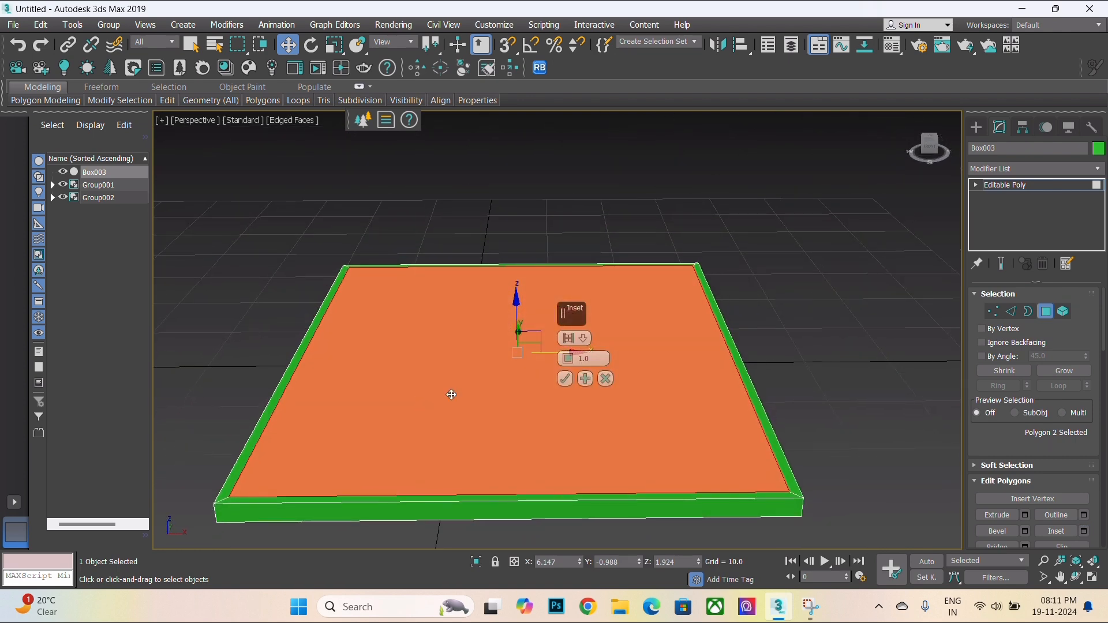
drag(568, 359, 592, 348)
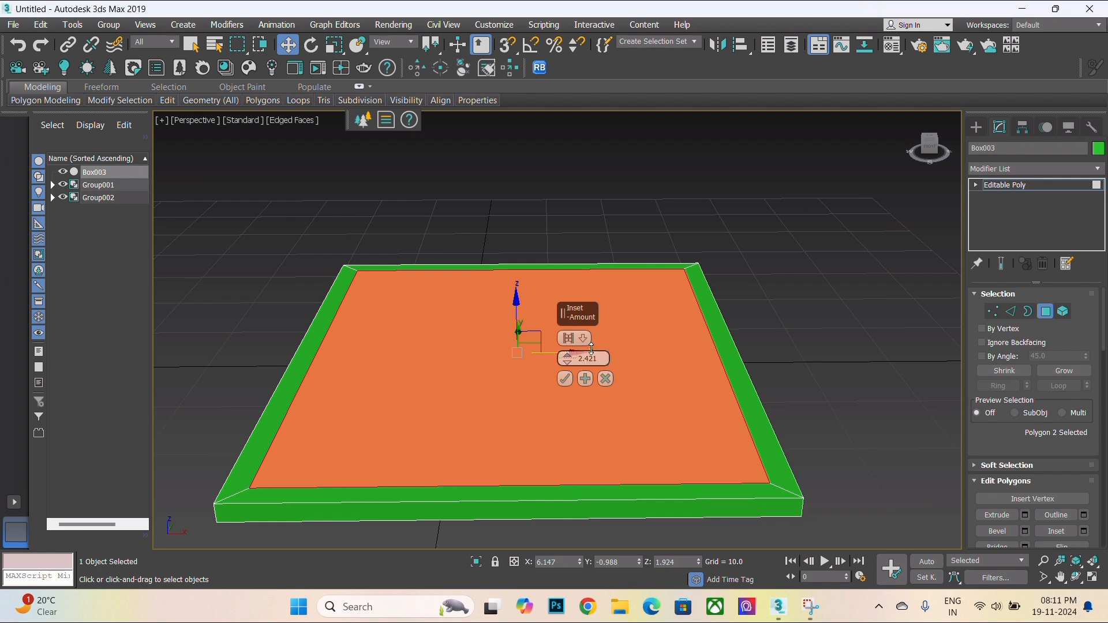
click(565, 379)
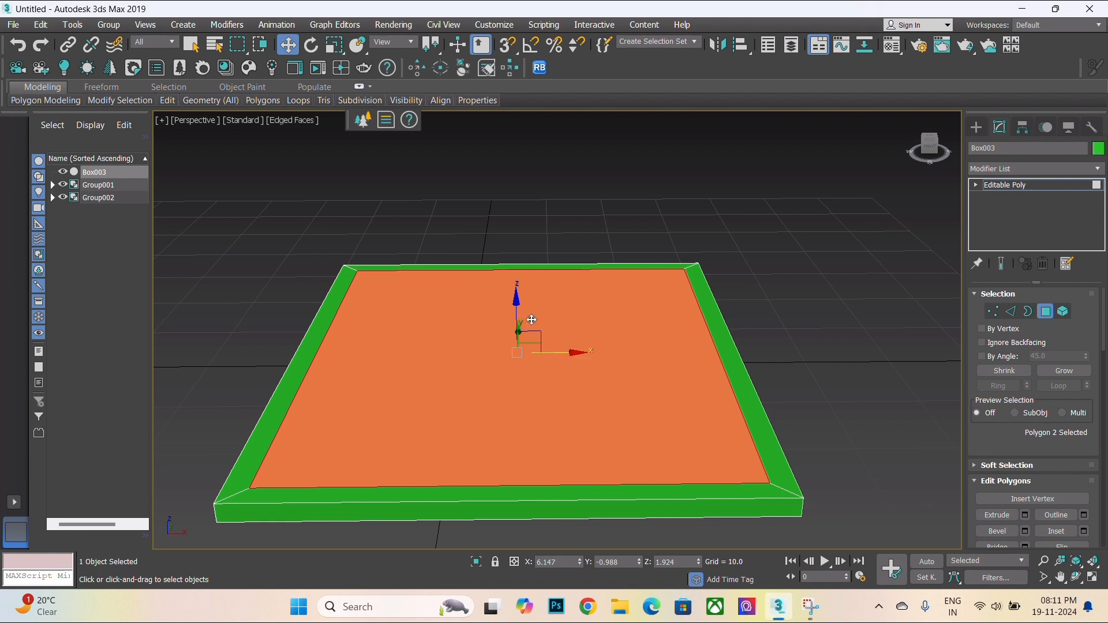
- Extrude the inset face inward by -1.725 to form a recess
click(1024, 515)
drag(570, 362, 598, 419)
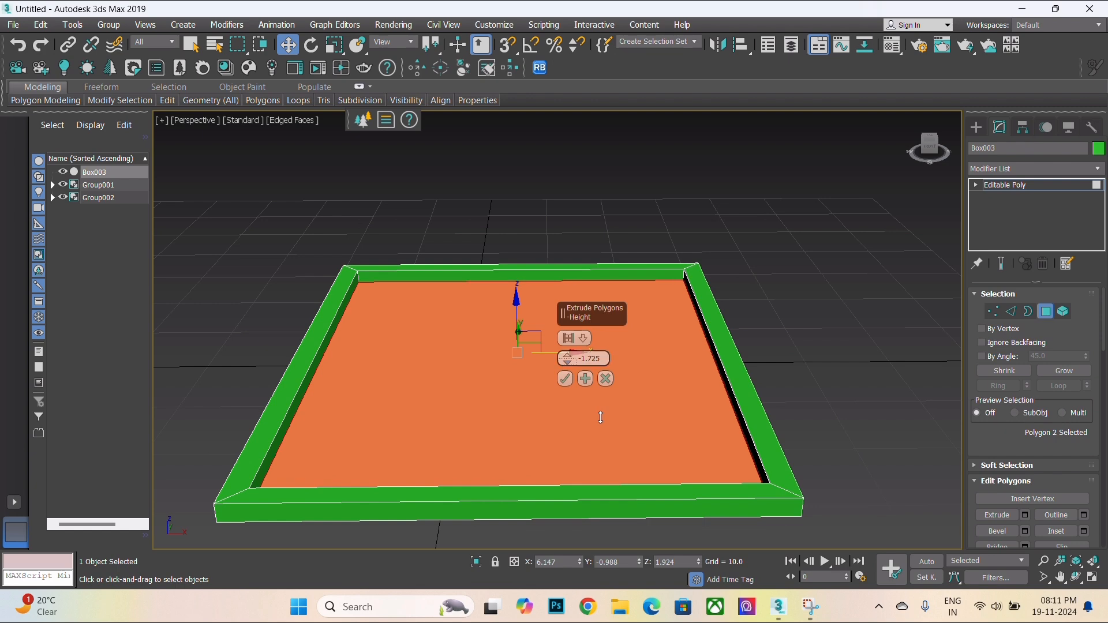
click(565, 378)
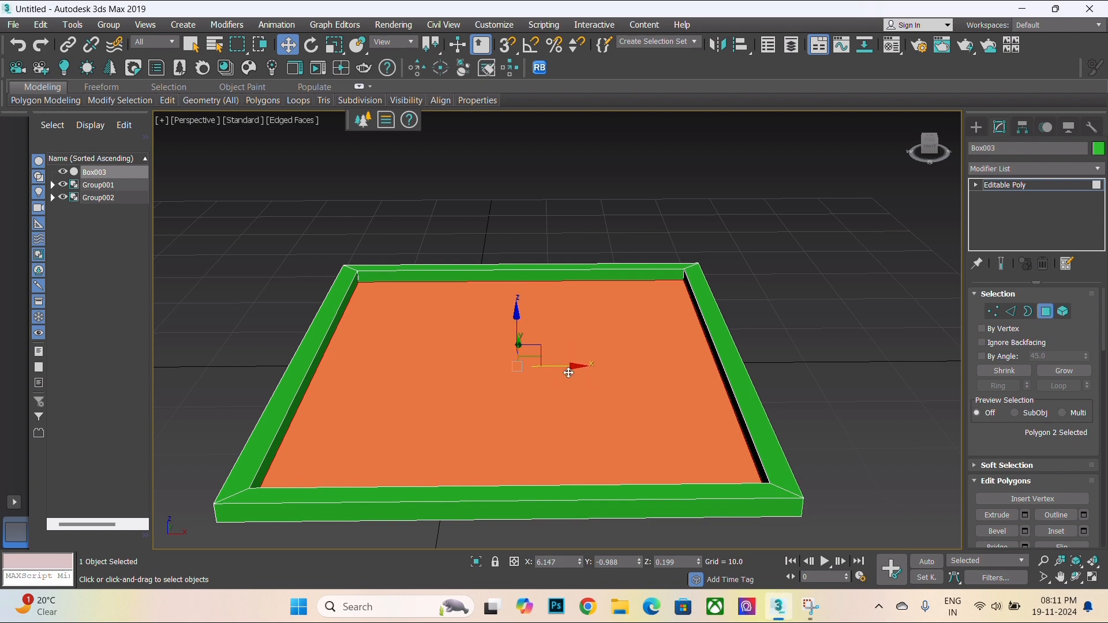
- Inset the recessed face again by 2.421
click(1083, 531)
scroll(507, 391, down, 3)
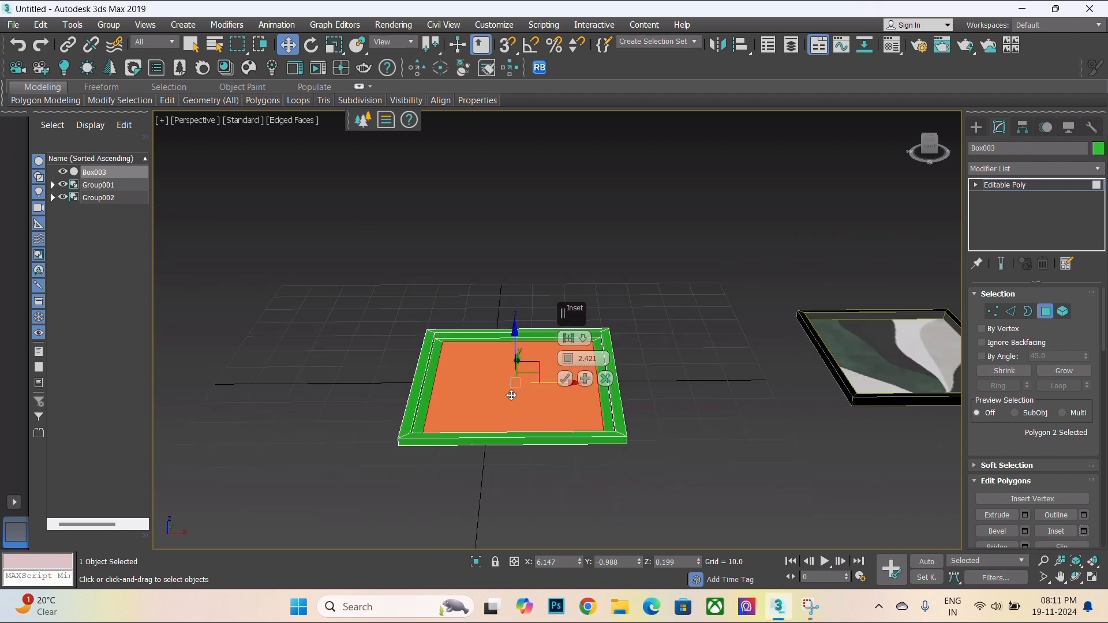
alt+middle_drag(507, 391, 467, 424)
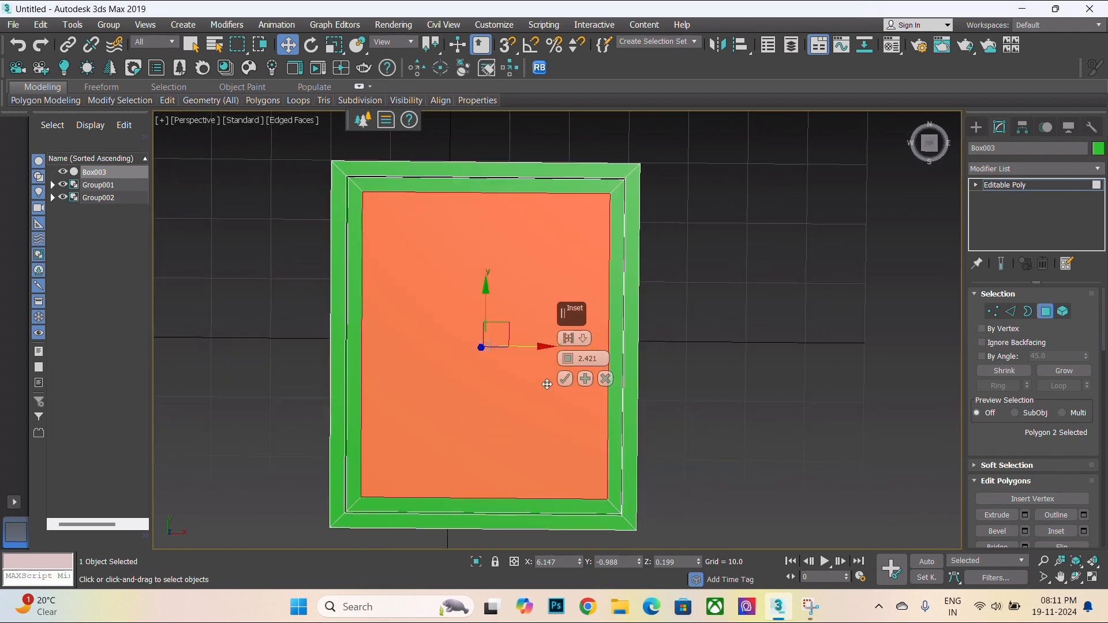
click(565, 378)
- Reselect the inner recessed panel face of the new frame
click(750, 366)
alt+middle_drag(749, 366, 462, 306)
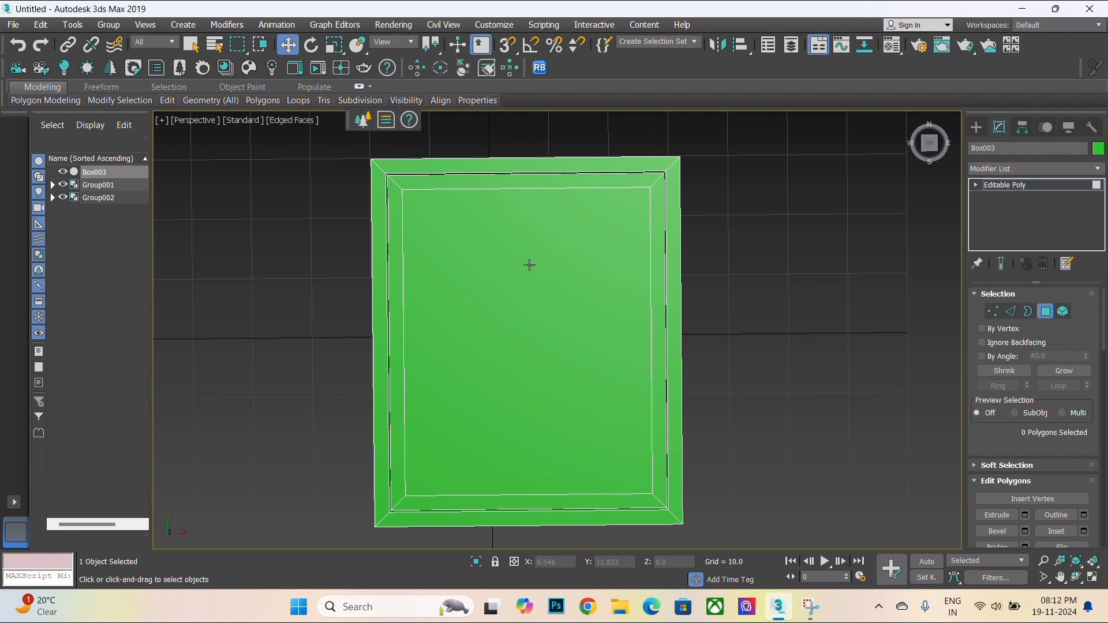
click(484, 298)
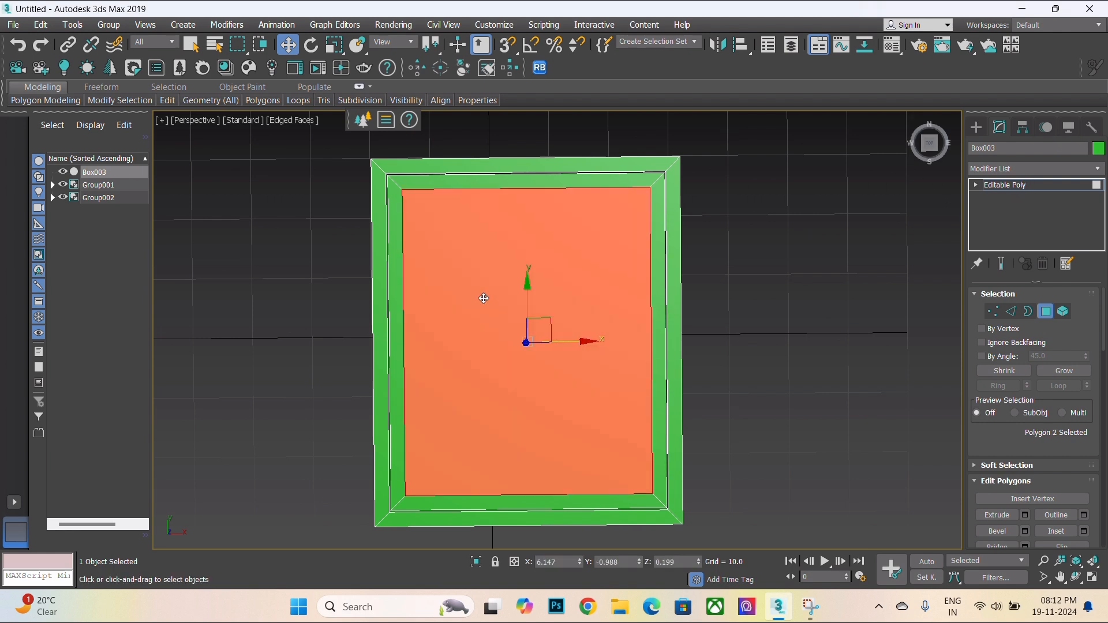
- Inspect the new frame from different angles, clearing the current polygon selection
scroll(484, 298, down, 3)
scroll(465, 416, up, 2)
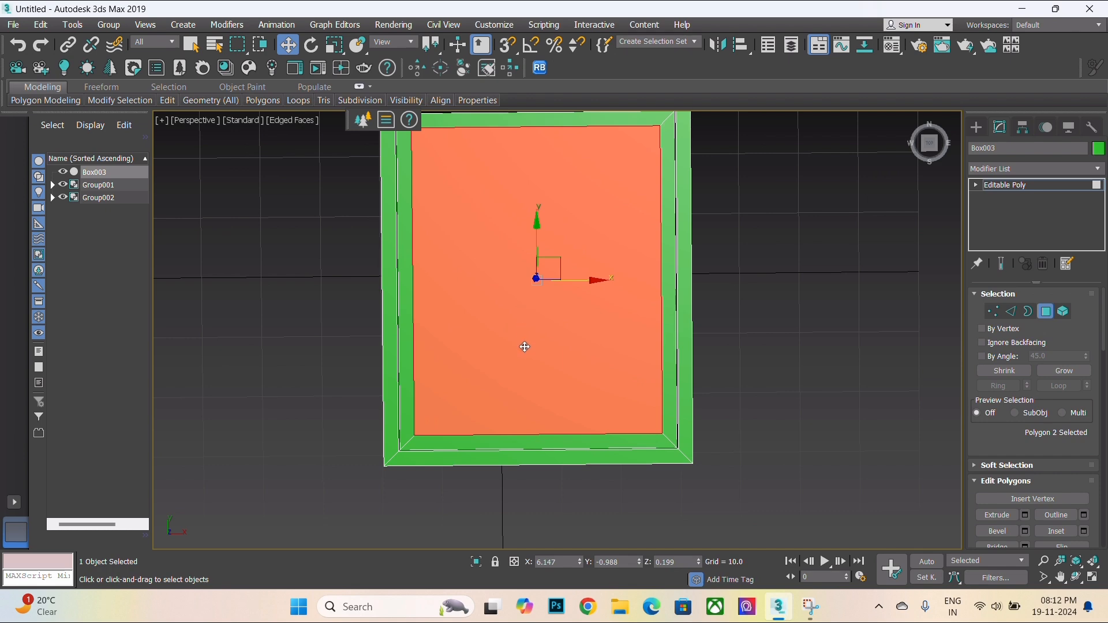
alt+middle_drag(525, 347, 507, 322)
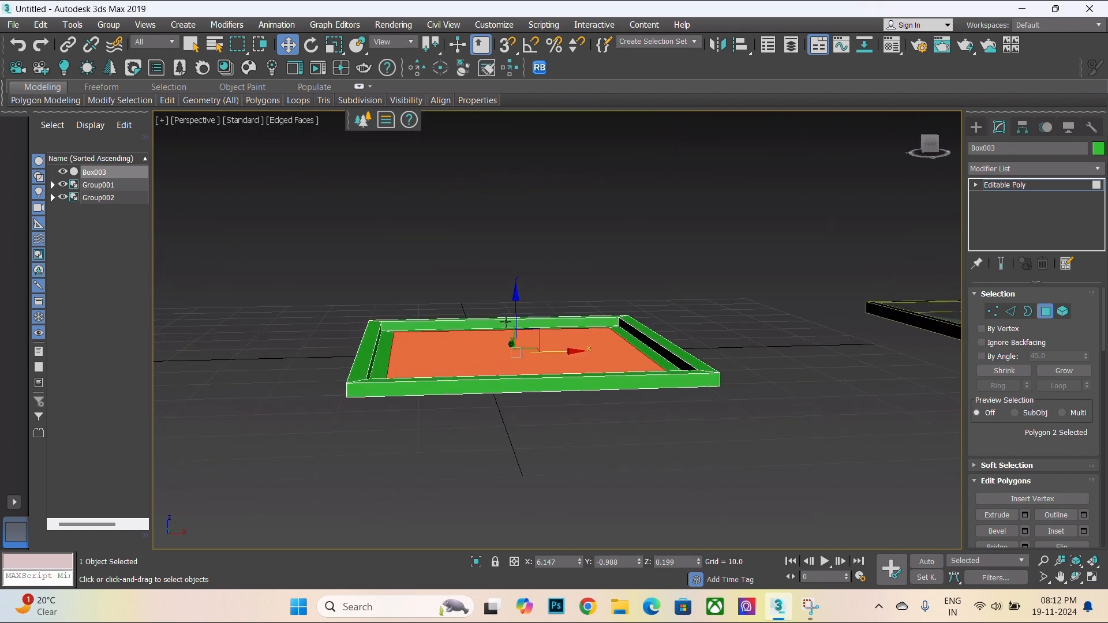
scroll(507, 323, up, 3)
scroll(365, 347, up, 2)
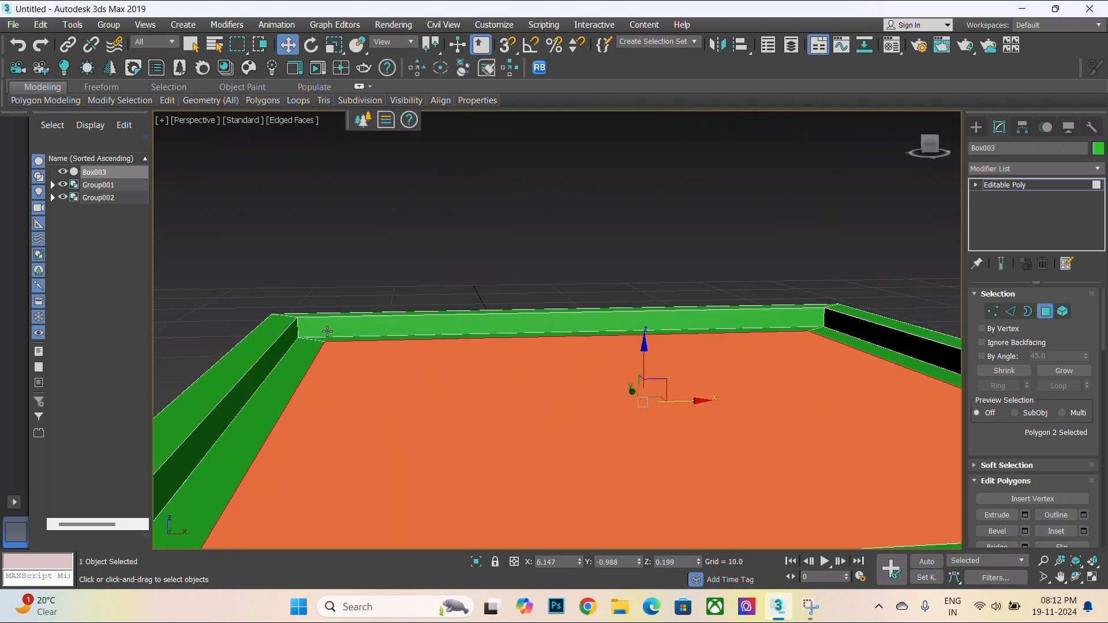
click(502, 261)
scroll(503, 261, down, 5)
alt+middle_drag(495, 317, 477, 414)
scroll(556, 337, up, 6)
scroll(564, 336, down, 3)
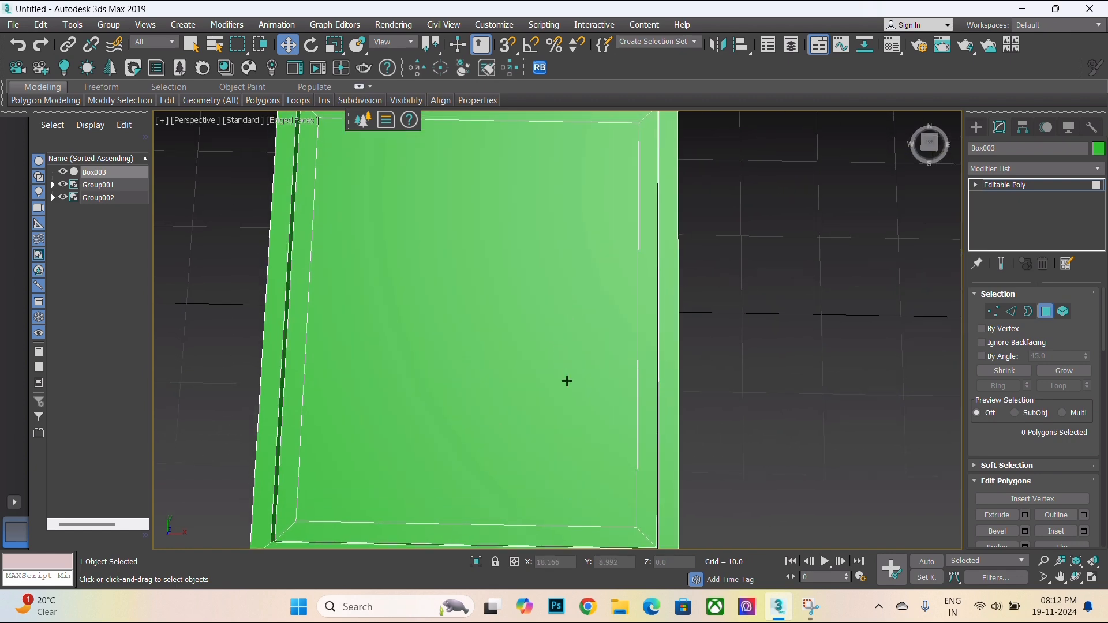
alt+middle_drag(557, 363, 559, 372)
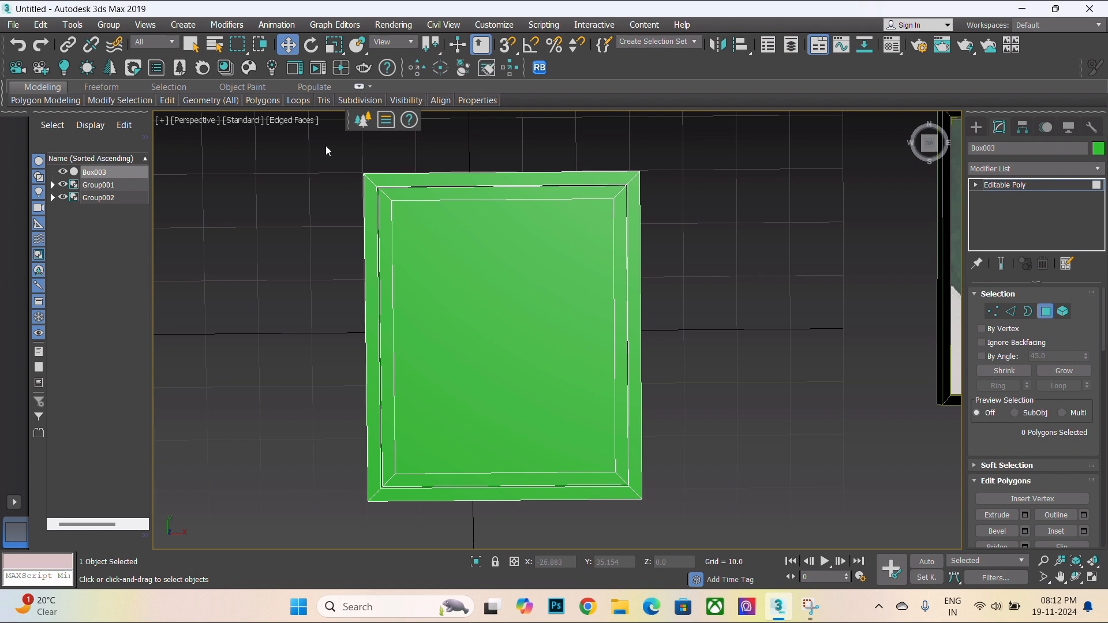
- Select the four outer rim faces on top of the new frame
drag(326, 151, 725, 540)
alt+middle_drag(598, 475, 540, 490)
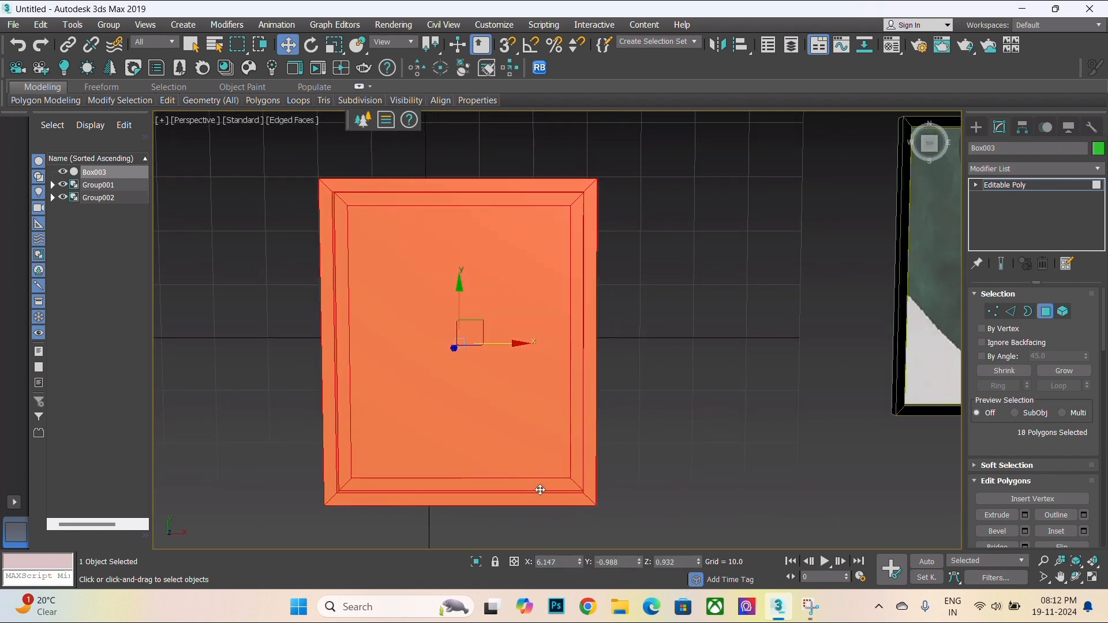
click(323, 193)
ctrl+click(404, 186)
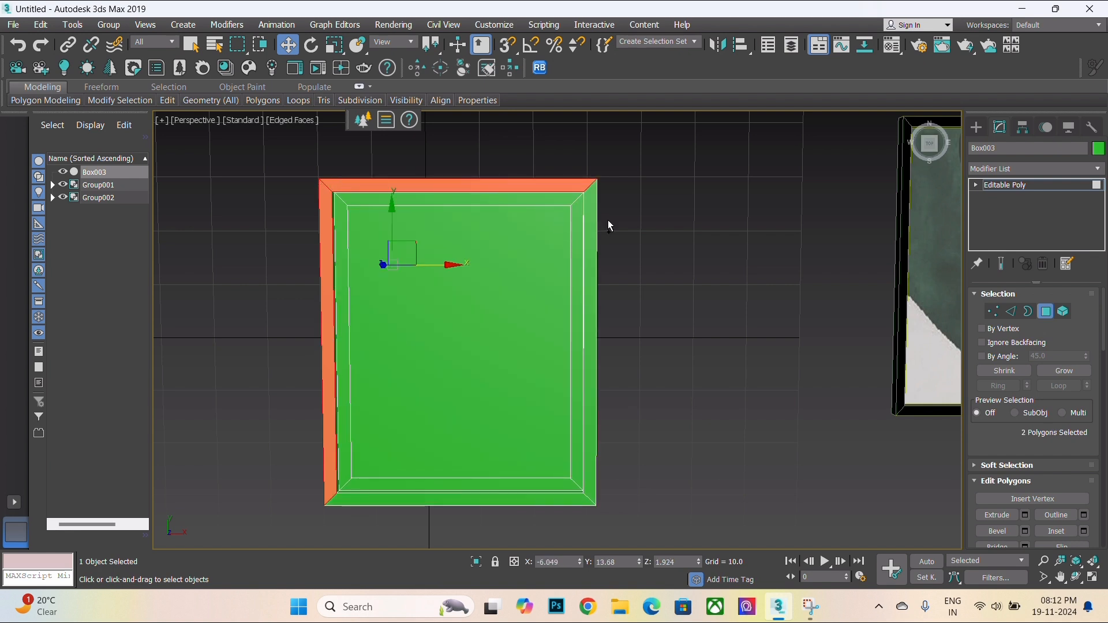
click(592, 208)
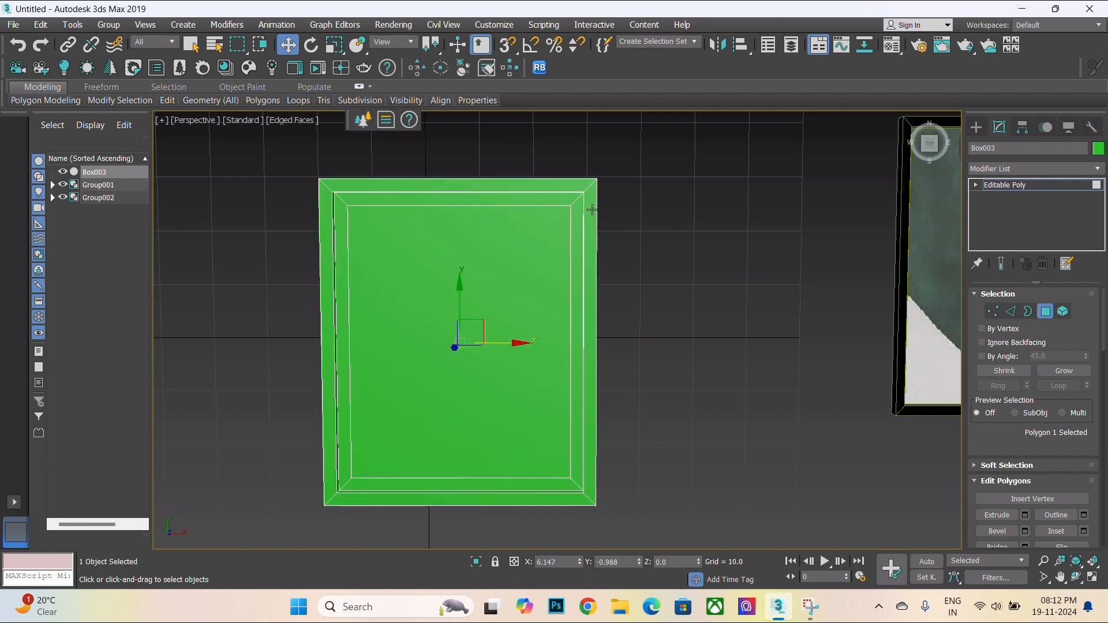
ctrl+click(560, 192)
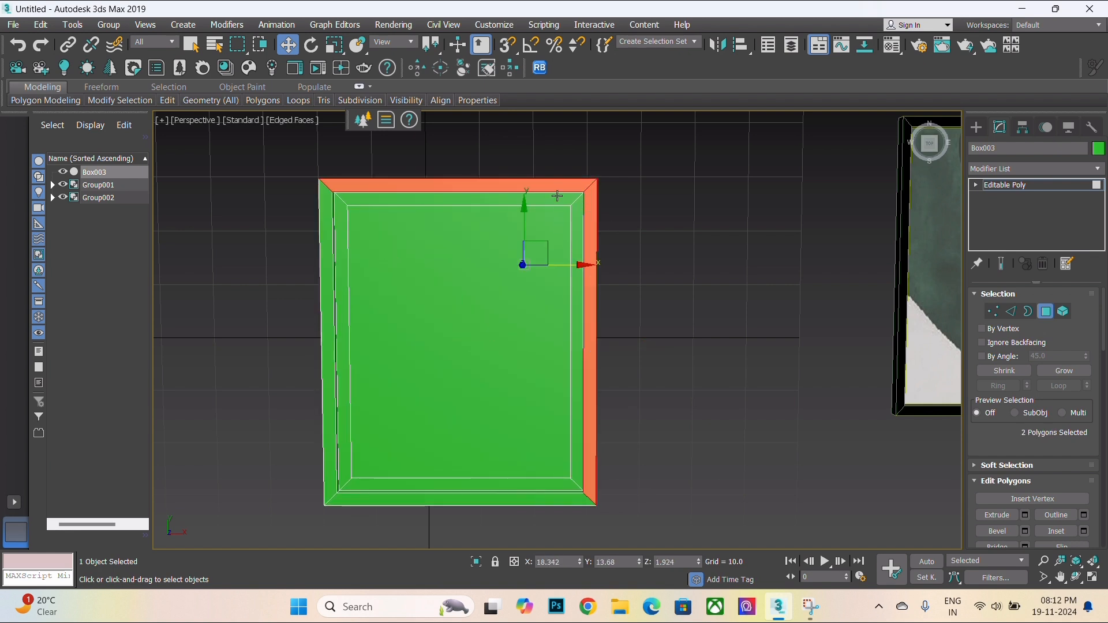
ctrl+click(324, 386)
ctrl+click(394, 498)
alt+middle_drag(465, 508, 286, 252)
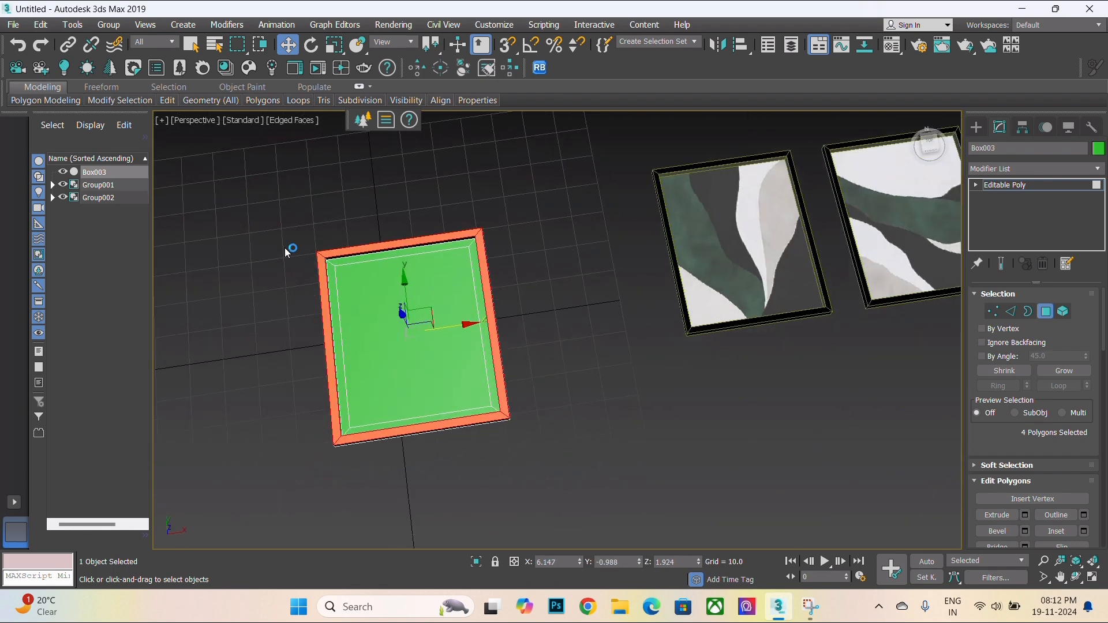
- Select the frame's outer polygons, leaving out the inner panel and border strip, and assign the black material to them
drag(585, 516, 585, 515)
scroll(426, 365, up, 2)
alt+middle_drag(426, 366, 373, 341)
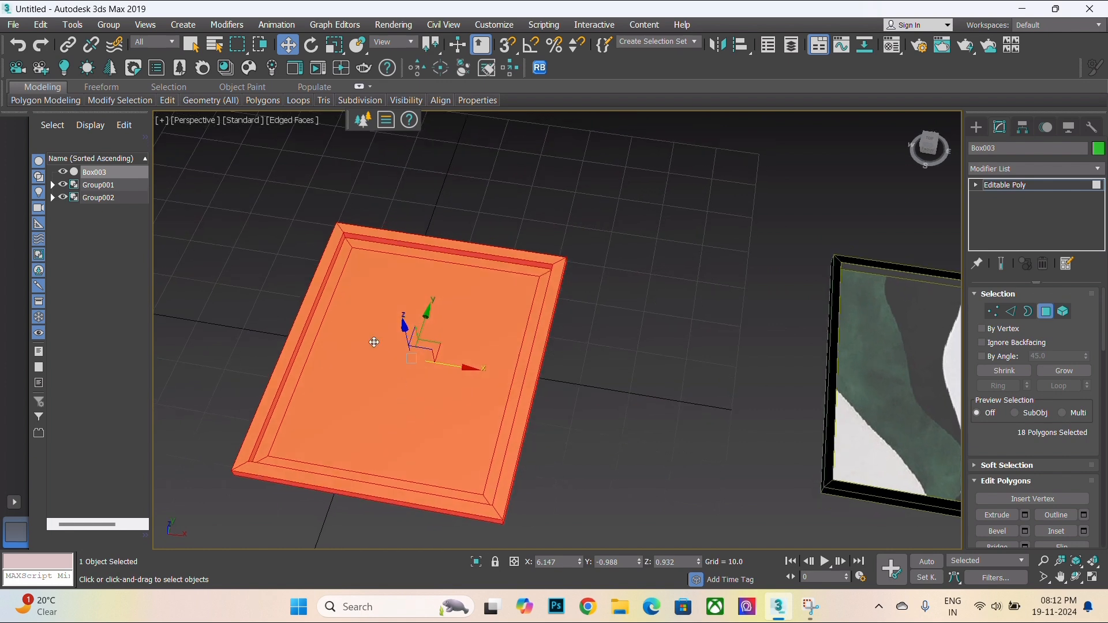
scroll(355, 281, up, 4)
alt+click(356, 279)
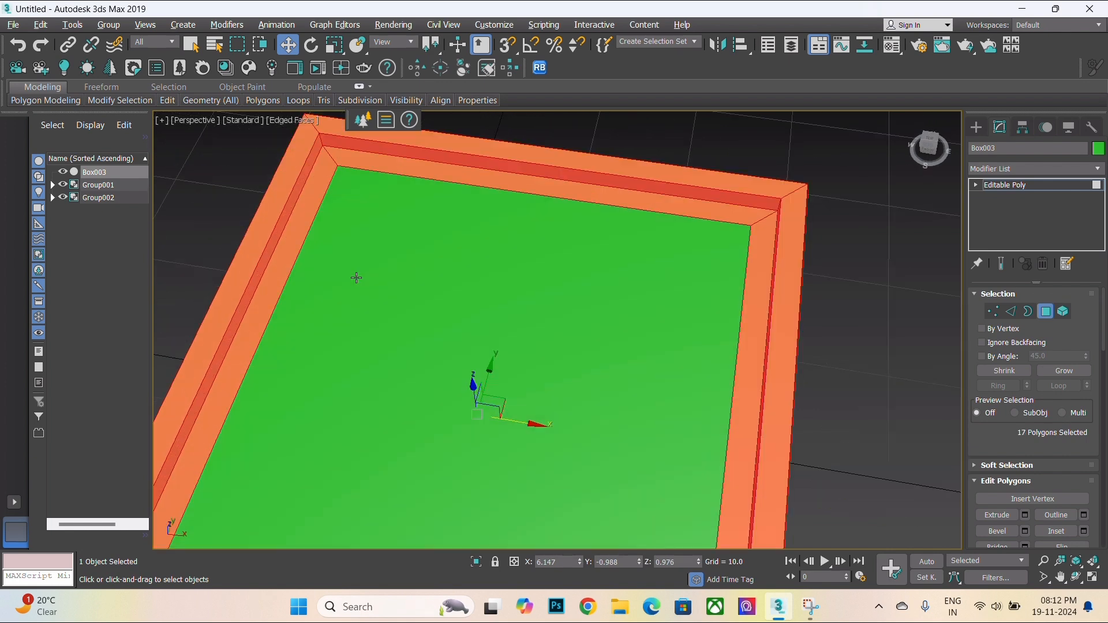
alt+click(316, 195)
alt+click(392, 168)
alt+click(752, 329)
scroll(751, 329, down, 3)
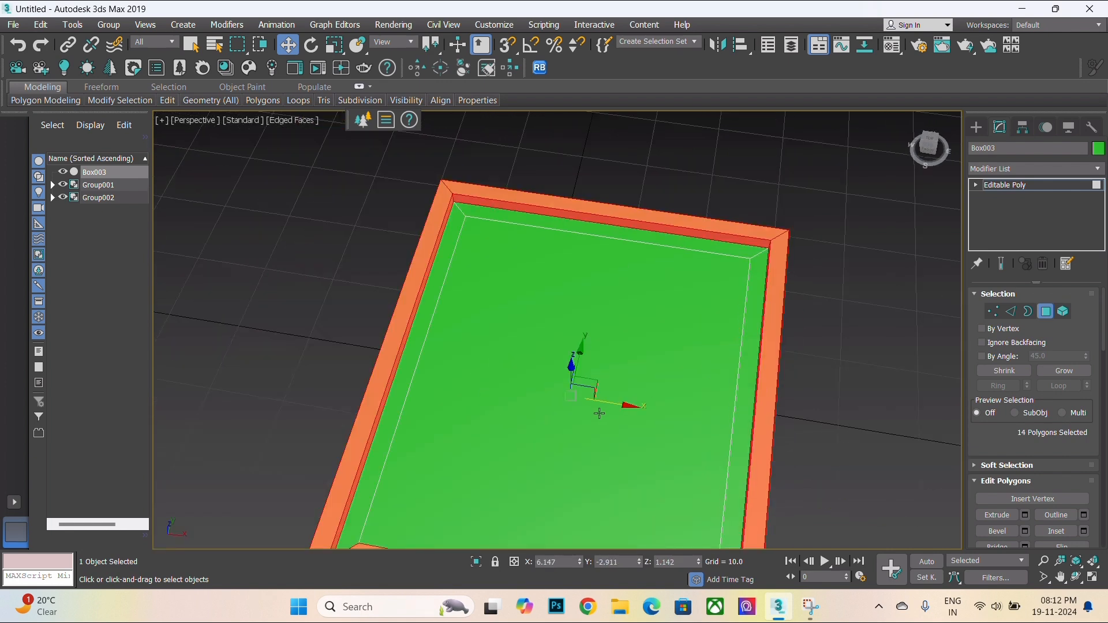
middle_drag(599, 411, 617, 240)
scroll(521, 352, up, 3)
alt+click(441, 393)
scroll(514, 396, down, 5)
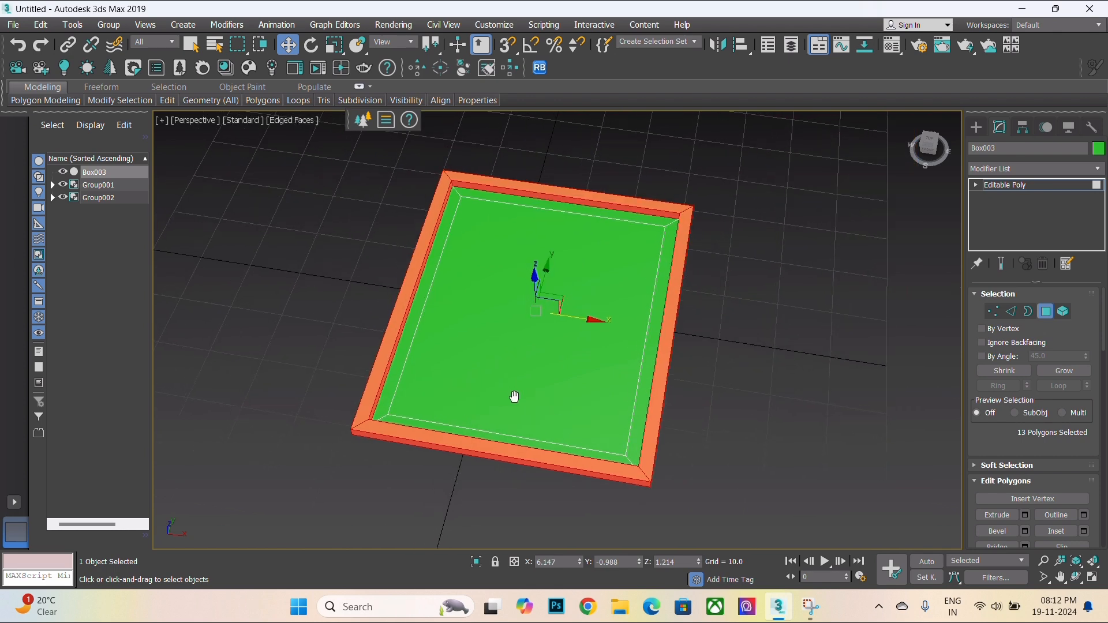
scroll(528, 346, up, 4)
key(m)
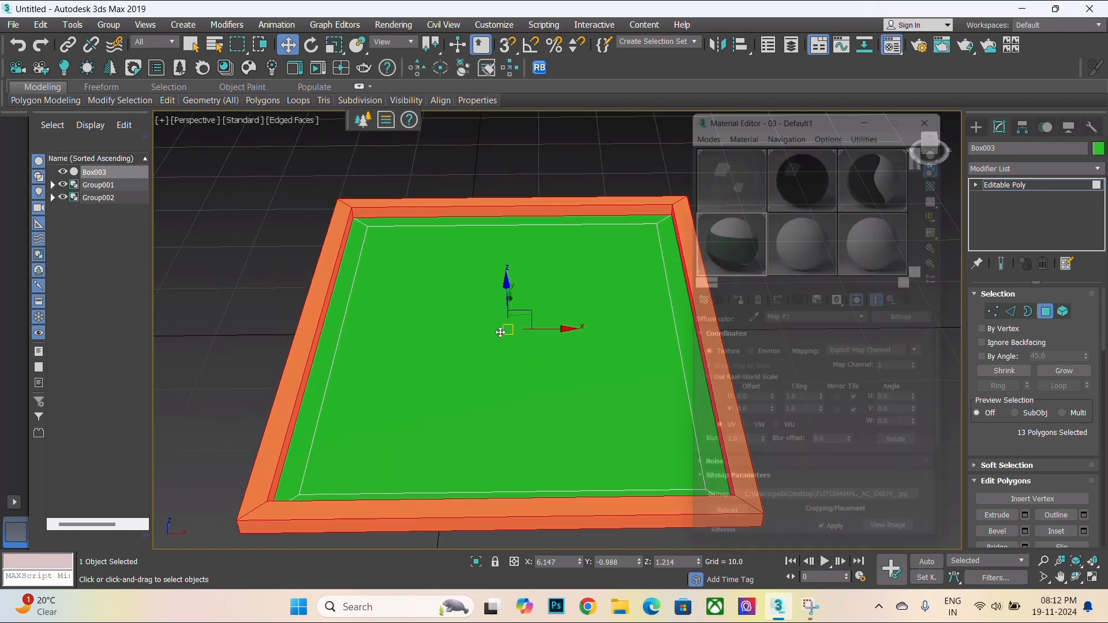
click(806, 167)
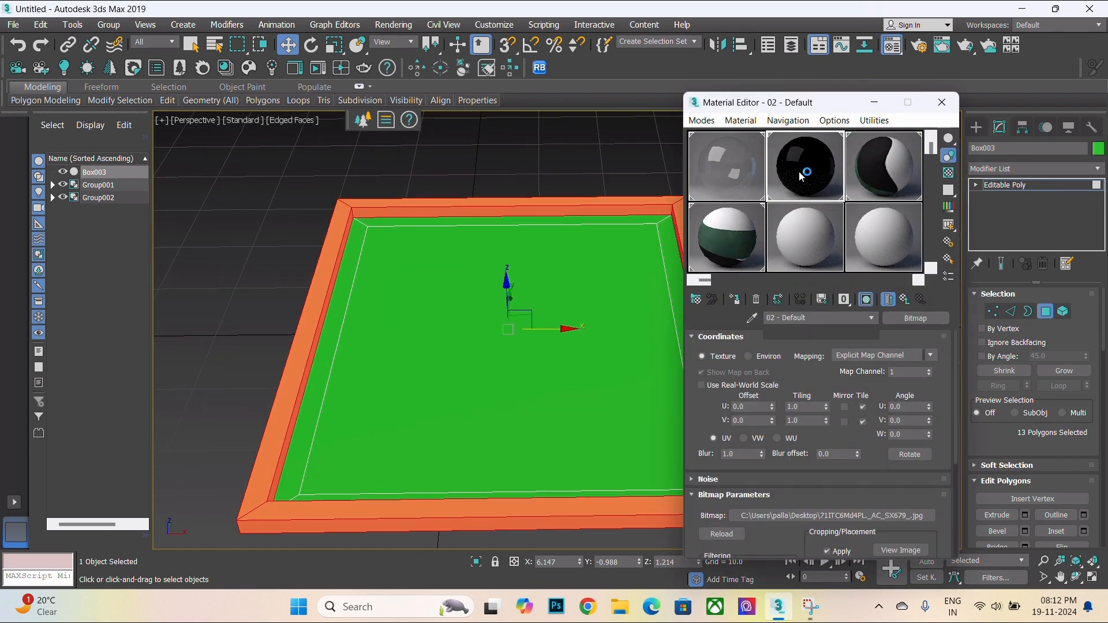
click(734, 299)
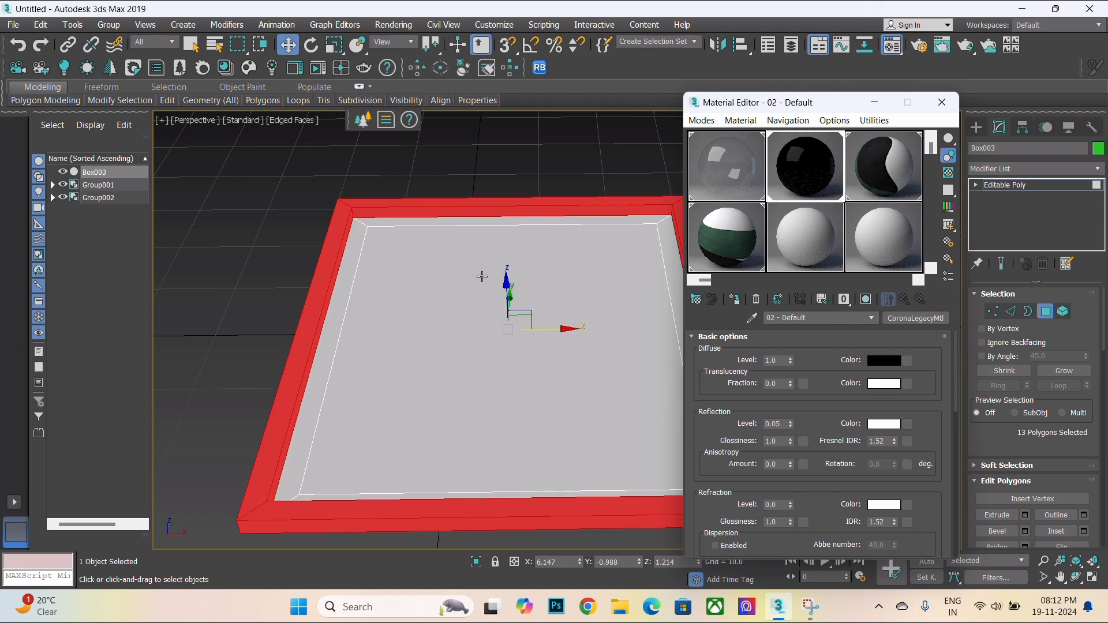
- Turn on shaded material display in the viewport for the black material
scroll(420, 314, down, 3)
key(F3)
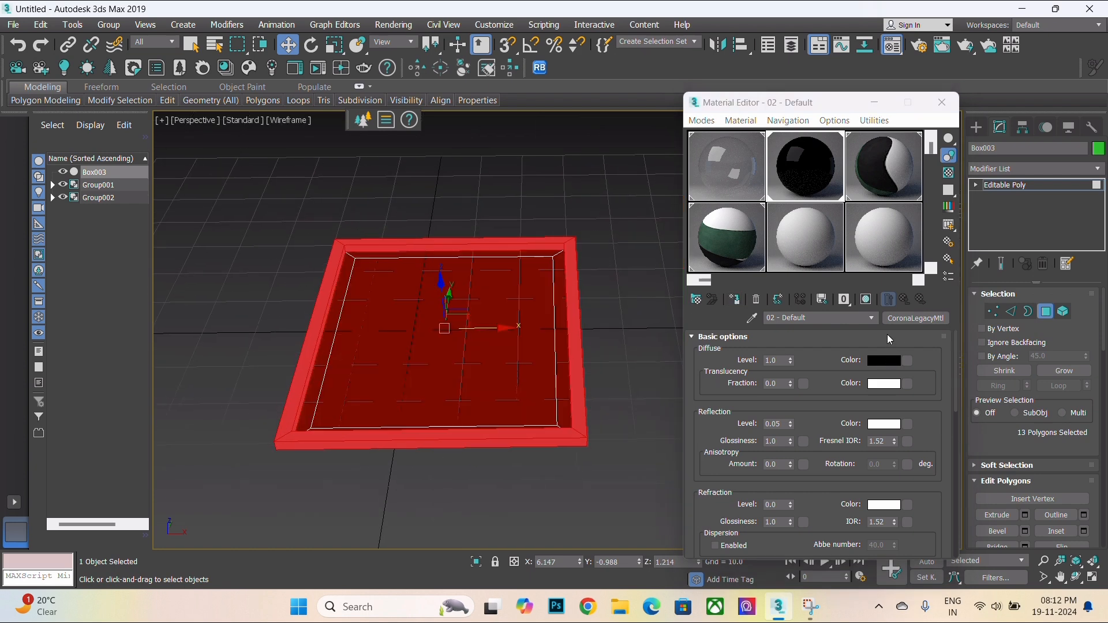
click(868, 302)
key(F3)
- Select the four inner border faces around the panel and try to inset them
click(648, 301)
scroll(421, 290, up, 3)
middle_drag(421, 289, 424, 303)
click(314, 277)
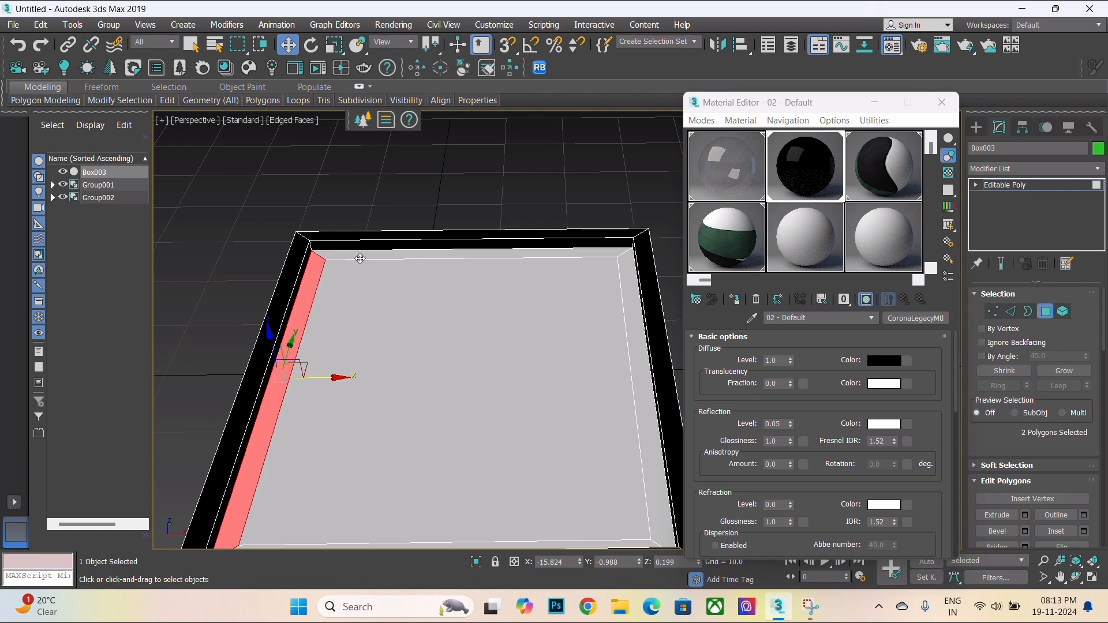
scroll(495, 250, down, 3)
ctrl+click(626, 304)
scroll(564, 326, down, 2)
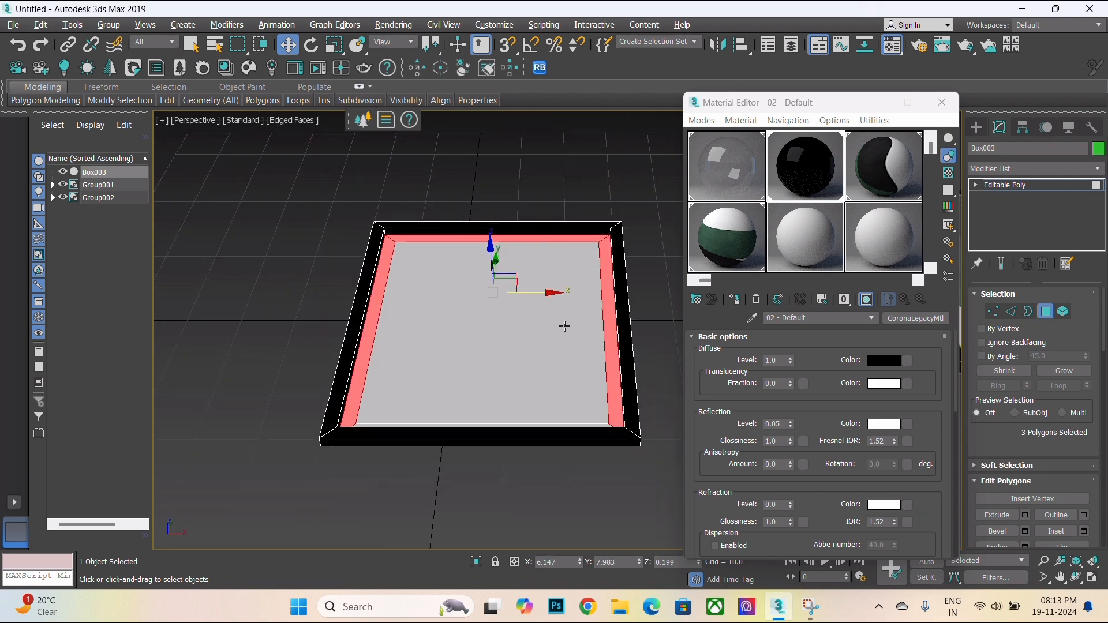
alt+middle_drag(565, 326, 451, 430)
scroll(465, 456, up, 3)
ctrl+click(467, 457)
scroll(467, 450, down, 3)
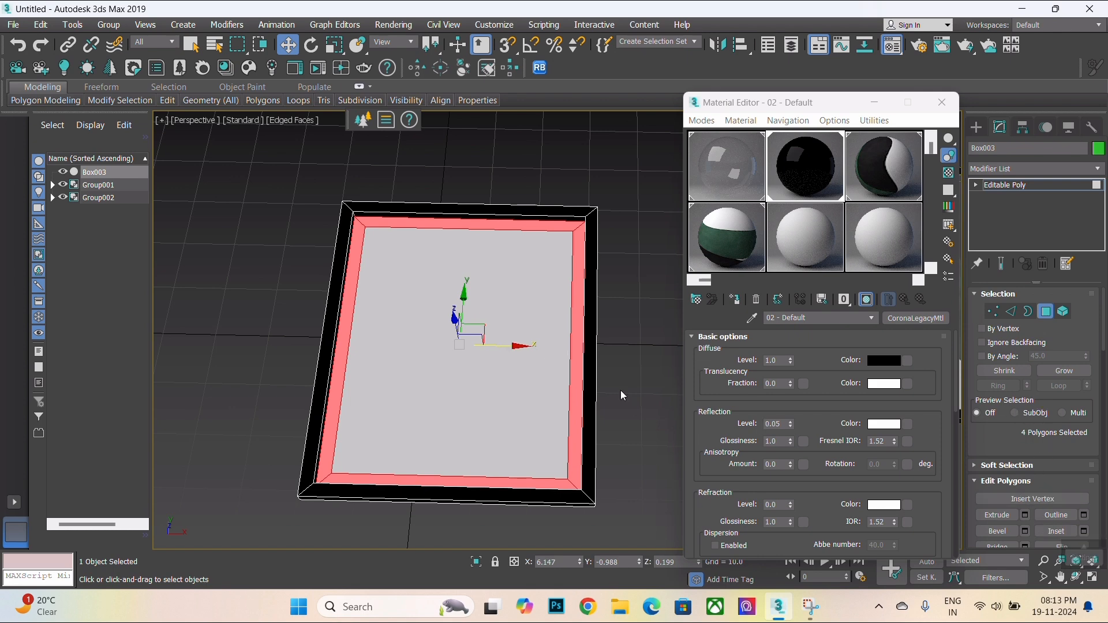
click(1084, 531)
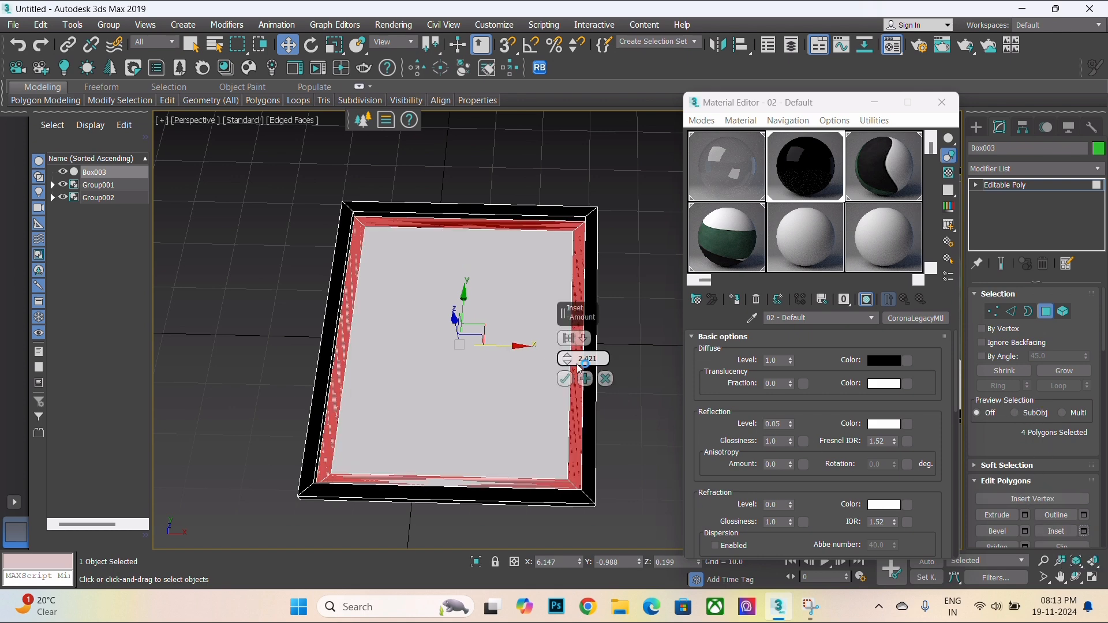
drag(566, 356, 591, 394)
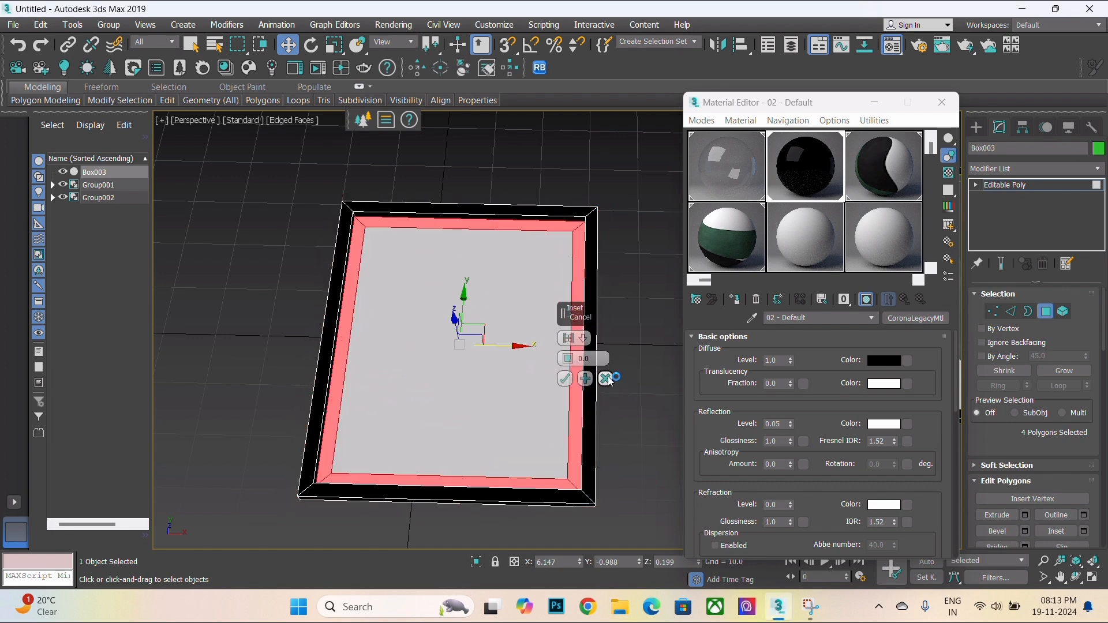
click(605, 378)
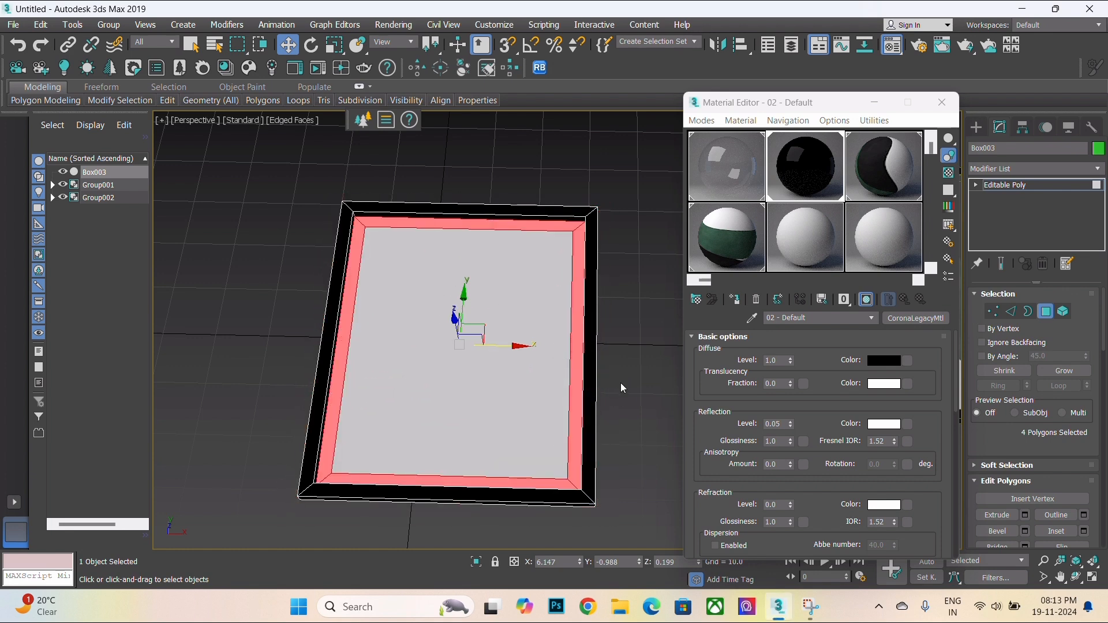
- Reselect the four inner border faces and assign them a new material with a pure white diffuse colour
click(614, 388)
click(577, 433)
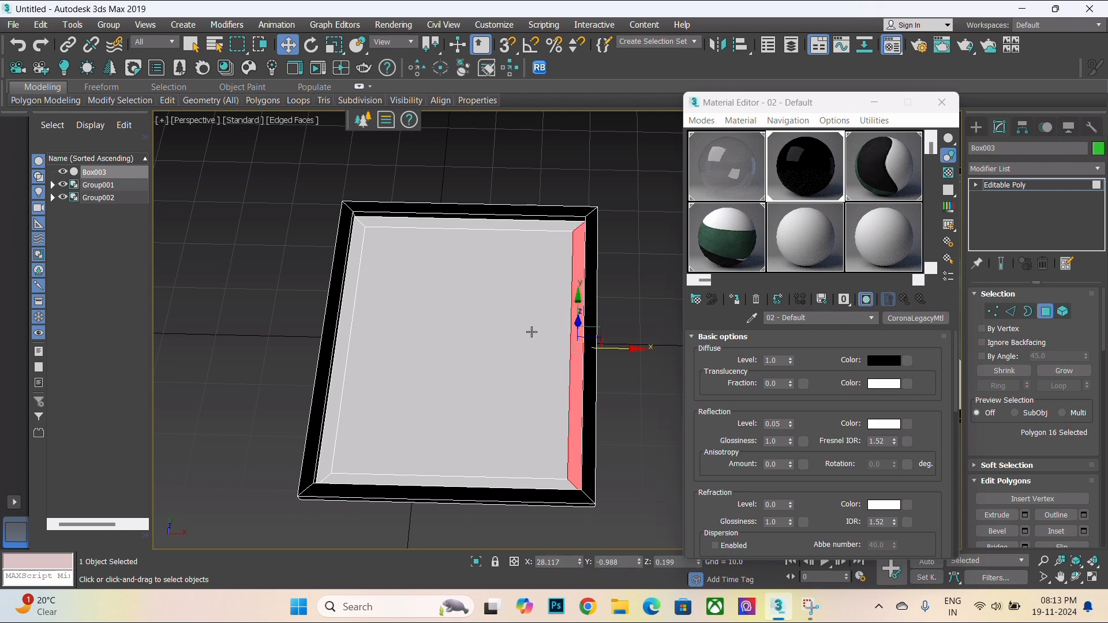
ctrl+click(358, 343)
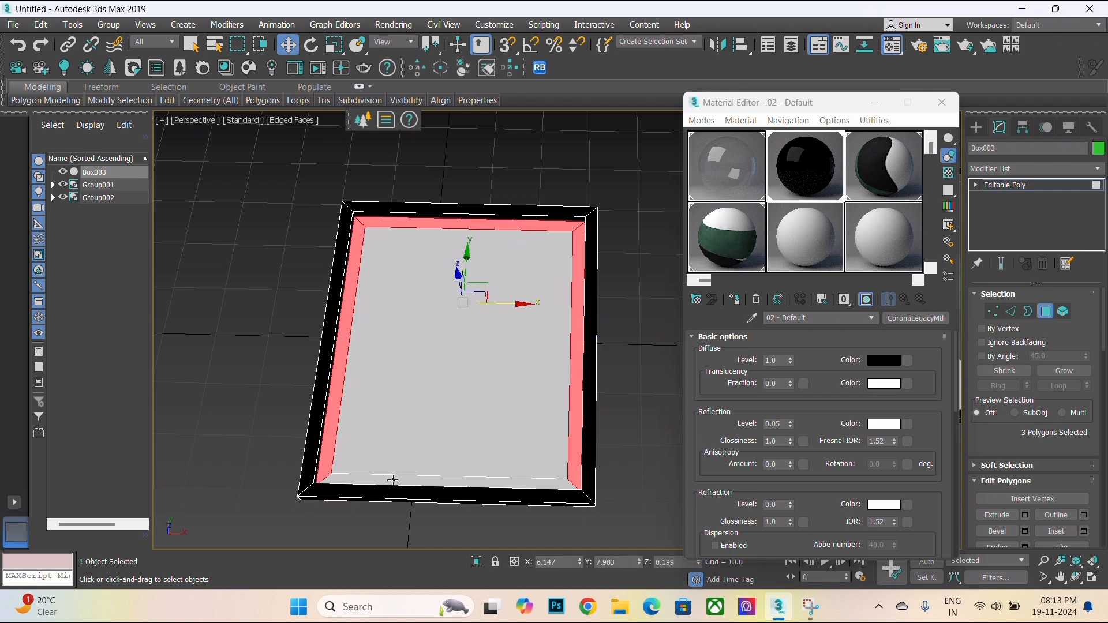
ctrl+click(392, 481)
alt+middle_drag(388, 479, 465, 401)
scroll(465, 401, up, 3)
click(800, 249)
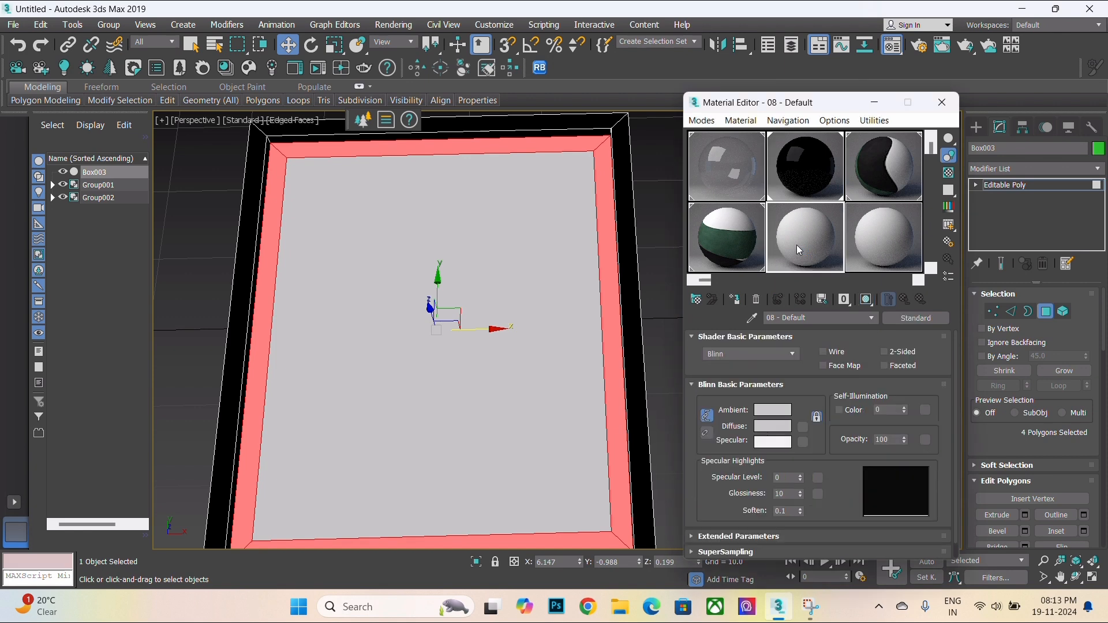
click(773, 428)
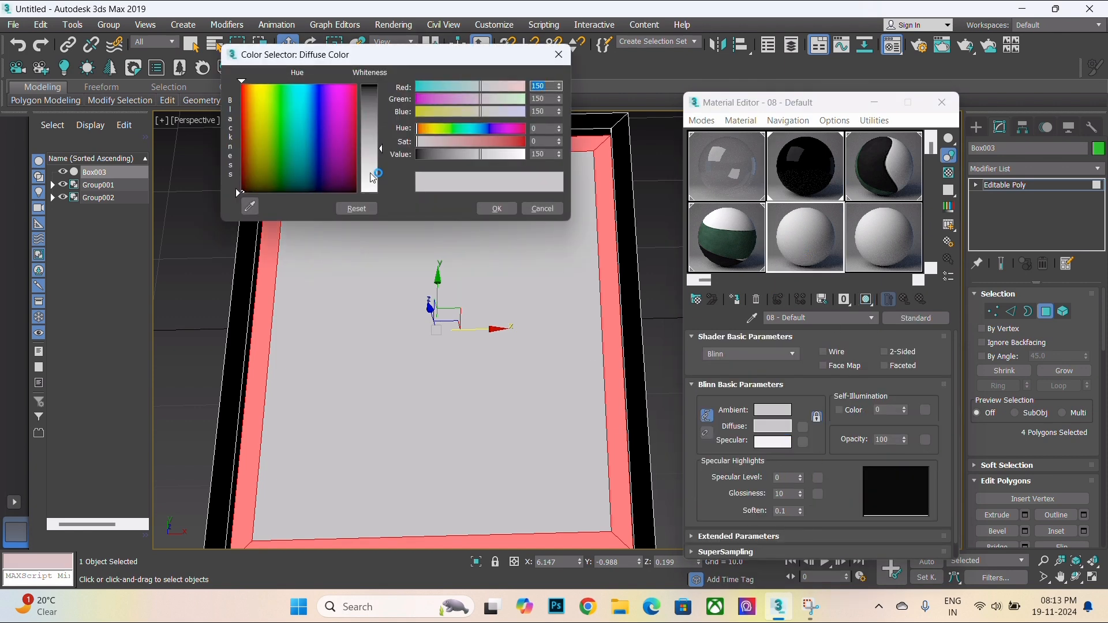
drag(372, 178, 376, 198)
click(496, 209)
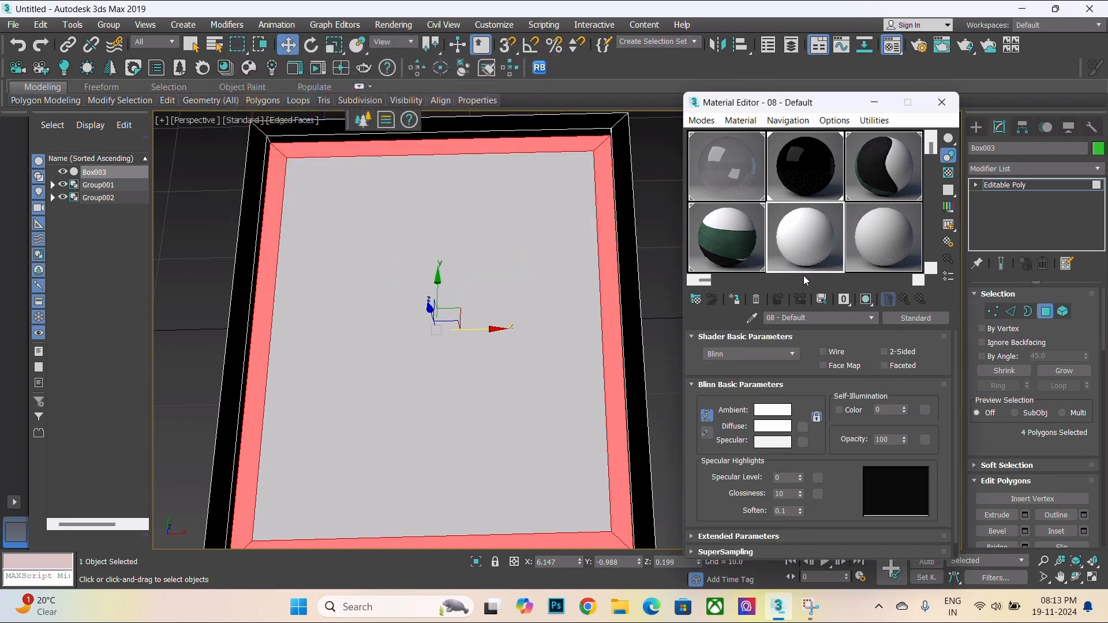
click(734, 299)
- Select the inner panel face and assign the cropped artwork material to it
scroll(555, 276, down, 3)
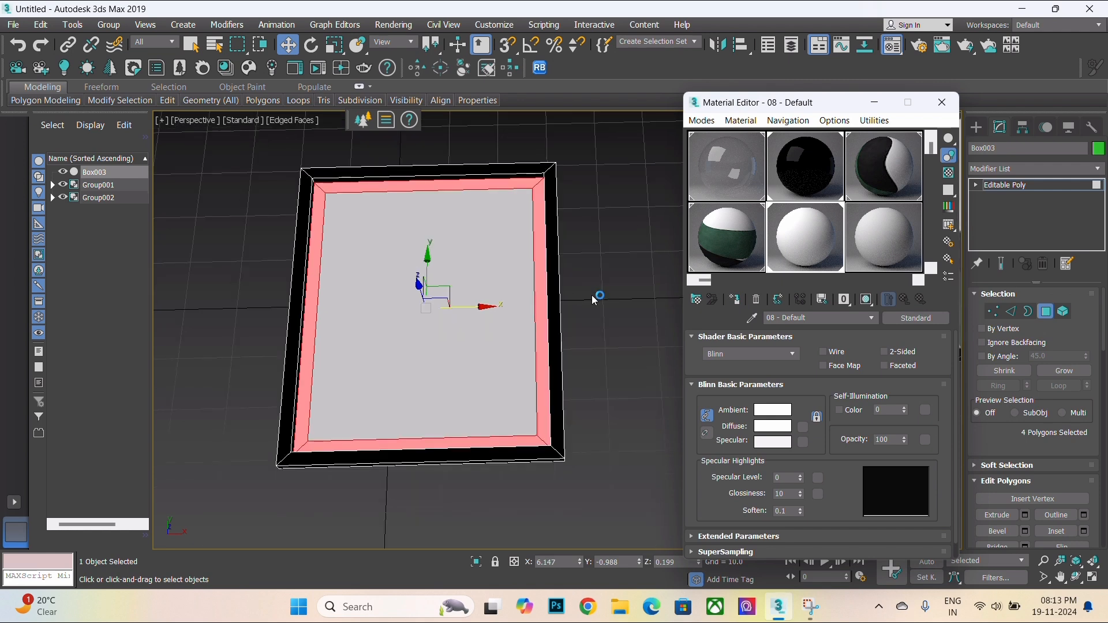
click(578, 299)
scroll(379, 220, up, 2)
click(428, 266)
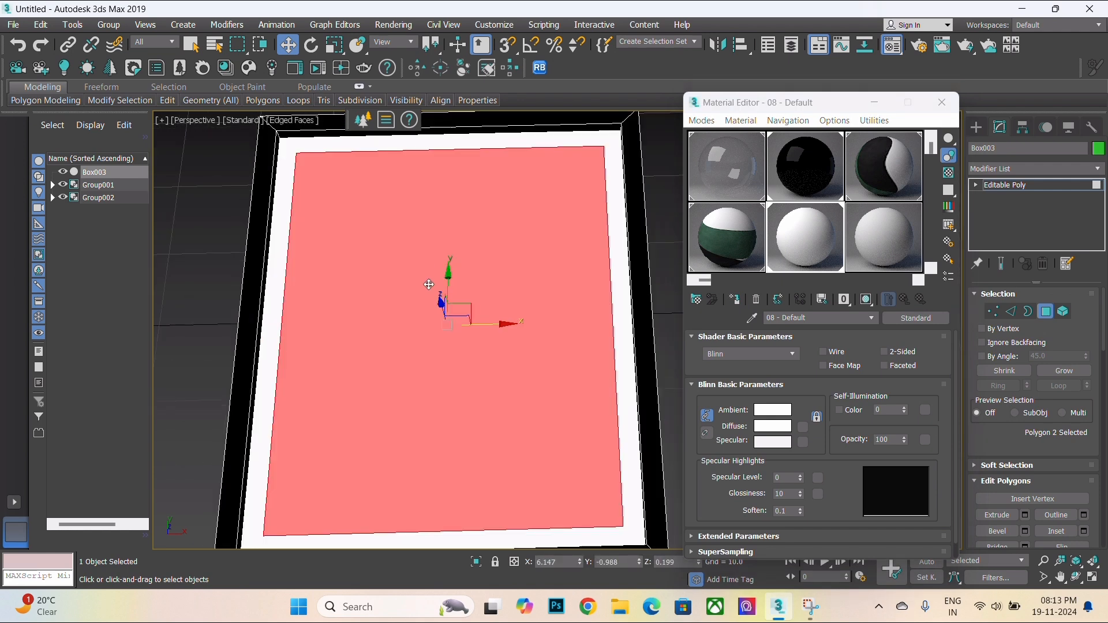
scroll(427, 266, down, 3)
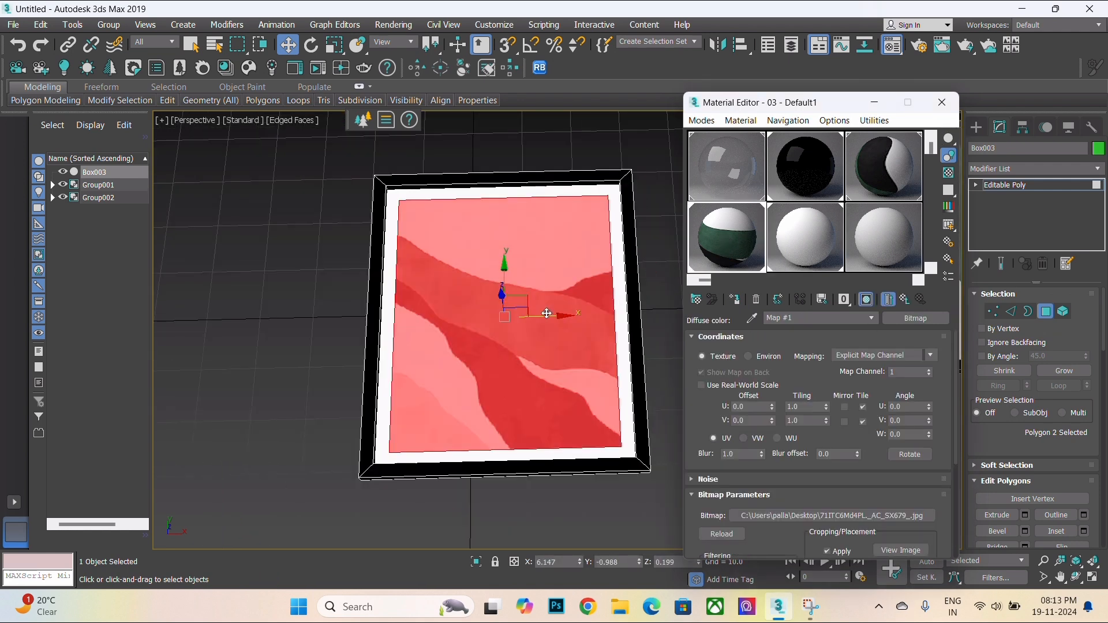
scroll(547, 314, down, 2)
click(663, 317)
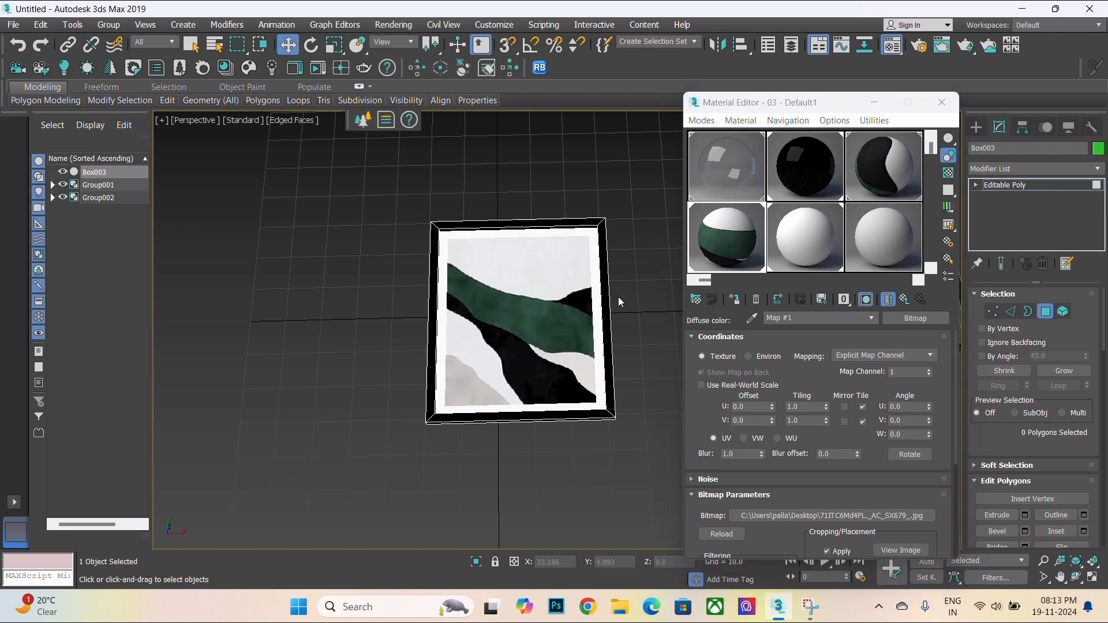
- Turn off edged faces in the viewport and orbit to view the finished frame
scroll(601, 291, up, 2)
key(F4)
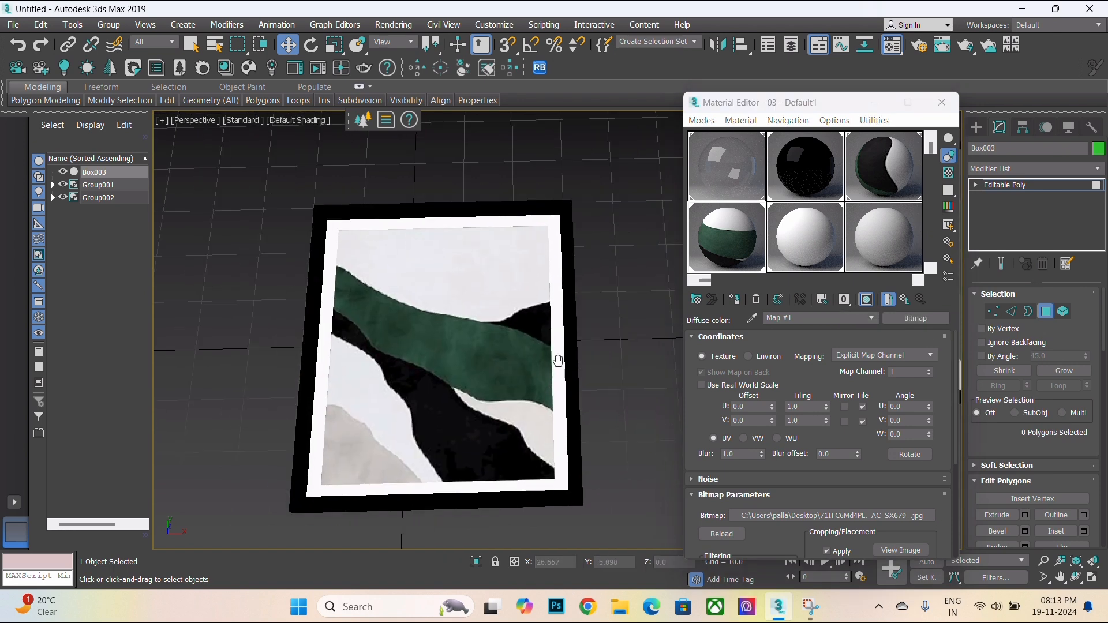
mouse_move(577, 346)
alt+middle_down()
mouse_move(495, 321)
mouse_move(490, 407)
alt+middle_up()
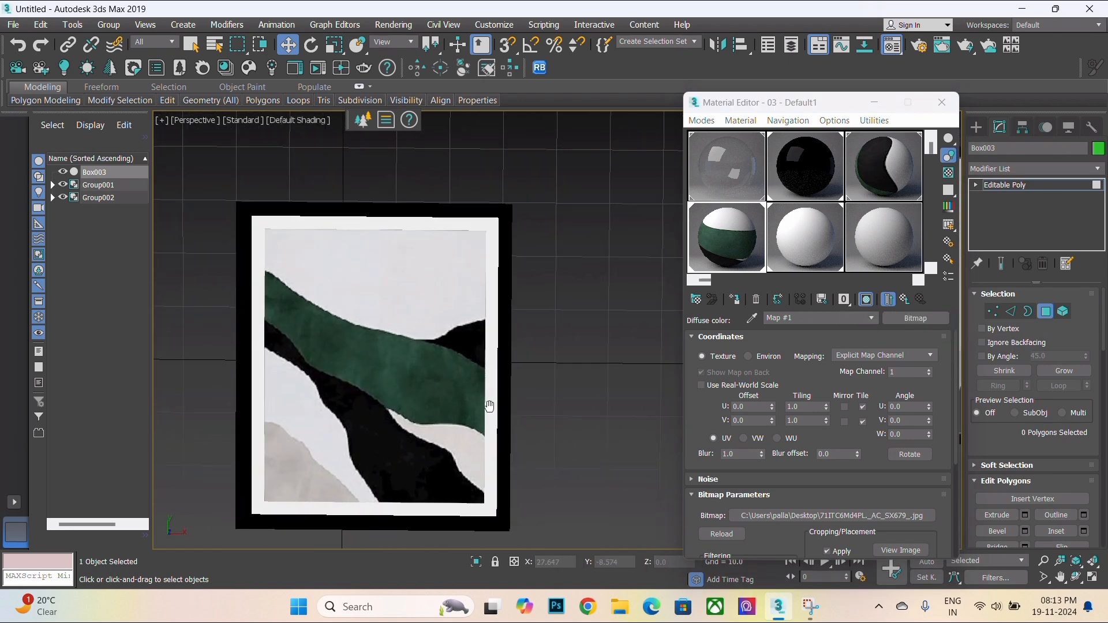
- Leave face sub-object level, then select the two other frame groups and move them closer to the first frame
click(1016, 185)
scroll(422, 272, down, 5)
scroll(577, 283, up, 2)
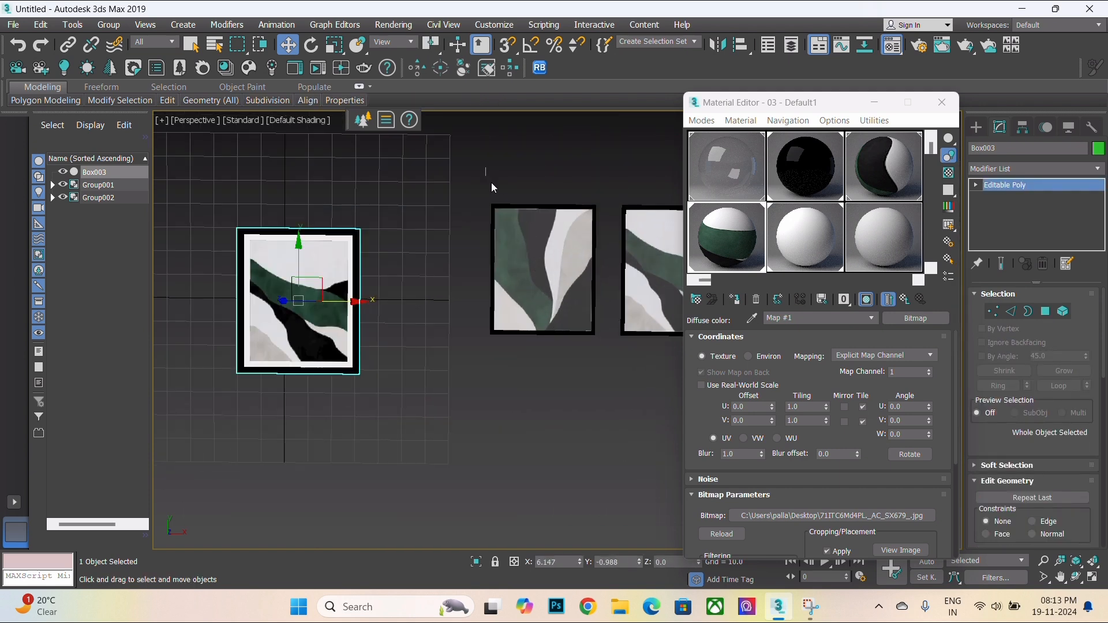
drag(486, 168, 646, 351)
drag(657, 275, 551, 286)
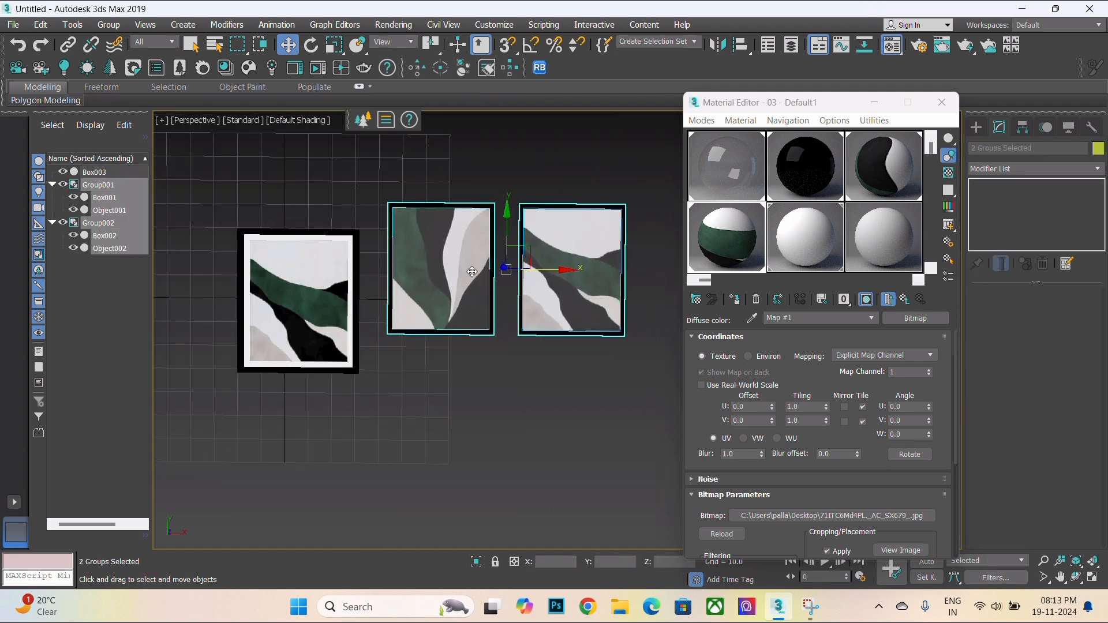
- Close the Material Editor
scroll(470, 268, up, 3)
scroll(519, 338, down, 4)
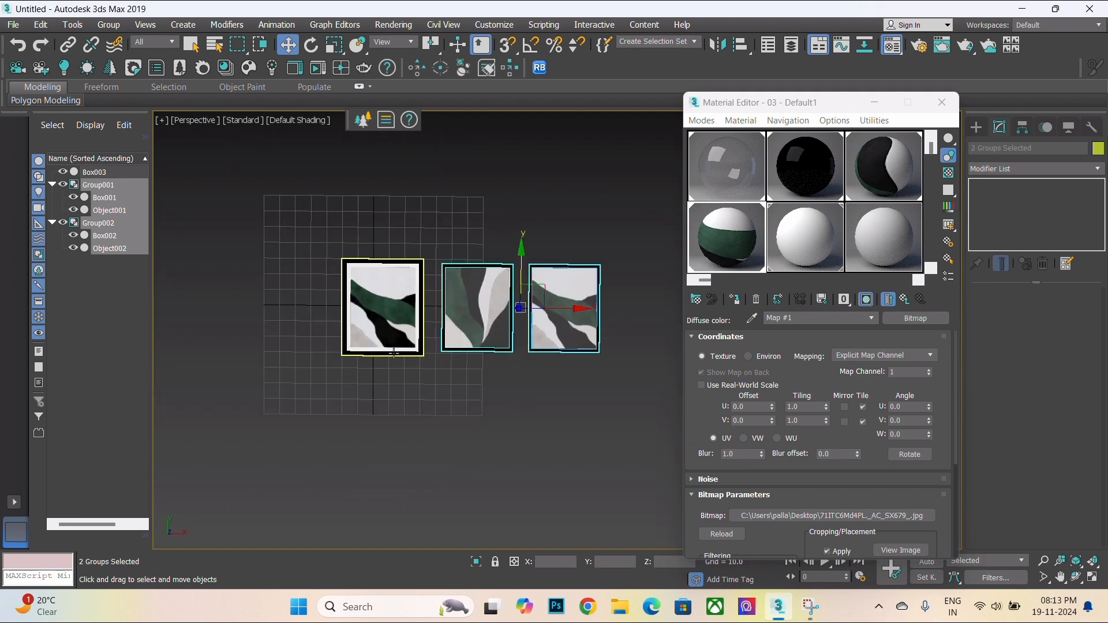
scroll(417, 378, up, 4)
middle_drag(416, 377, 356, 450)
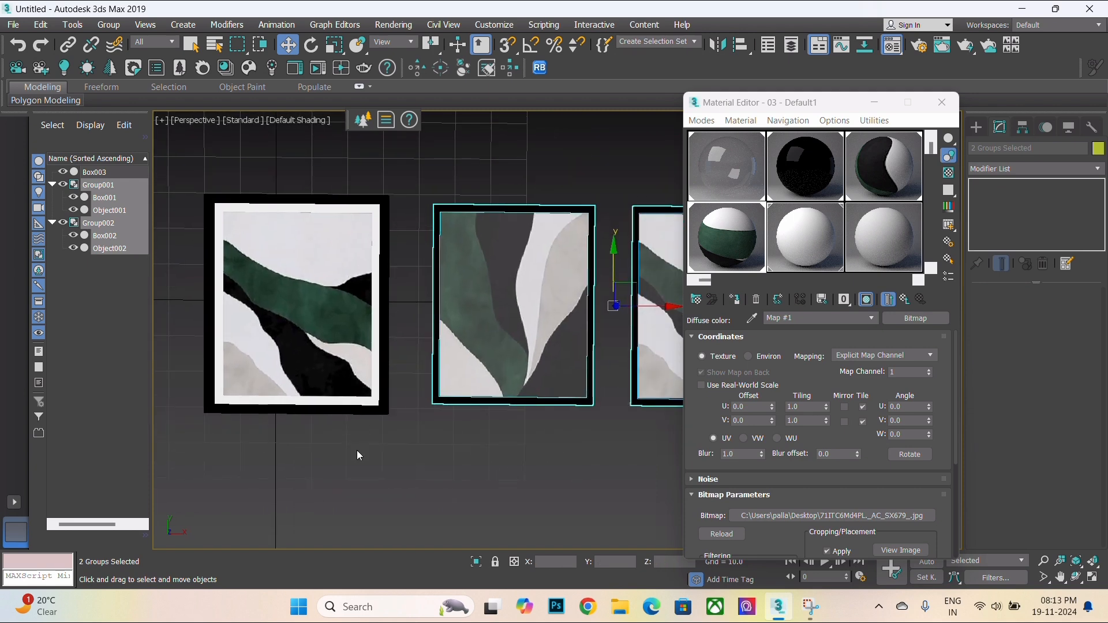
scroll(358, 448, down, 3)
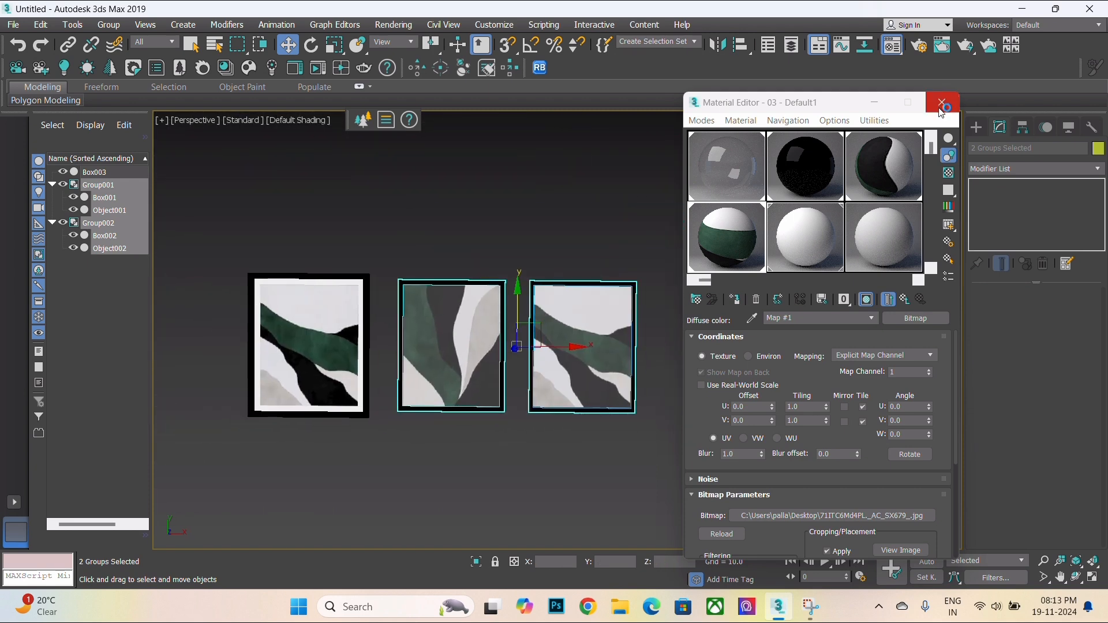
click(941, 108)
- Select the first frame and turn on edged faces in the perspective viewport
scroll(341, 322, up, 3)
alt+middle_drag(346, 323, 460, 237)
click(495, 305)
alt+middle_drag(474, 387, 466, 477)
click(452, 373)
middle_drag(433, 430, 490, 420)
mouse_move(490, 420)
alt+middle_down()
mouse_move(493, 382)
mouse_move(457, 453)
mouse_move(462, 312)
mouse_move(423, 356)
mouse_move(425, 388)
alt+middle_up()
key(F4)
mouse_move(426, 388)
alt+middle_down()
mouse_move(435, 356)
mouse_move(421, 365)
mouse_move(429, 490)
alt+middle_up()
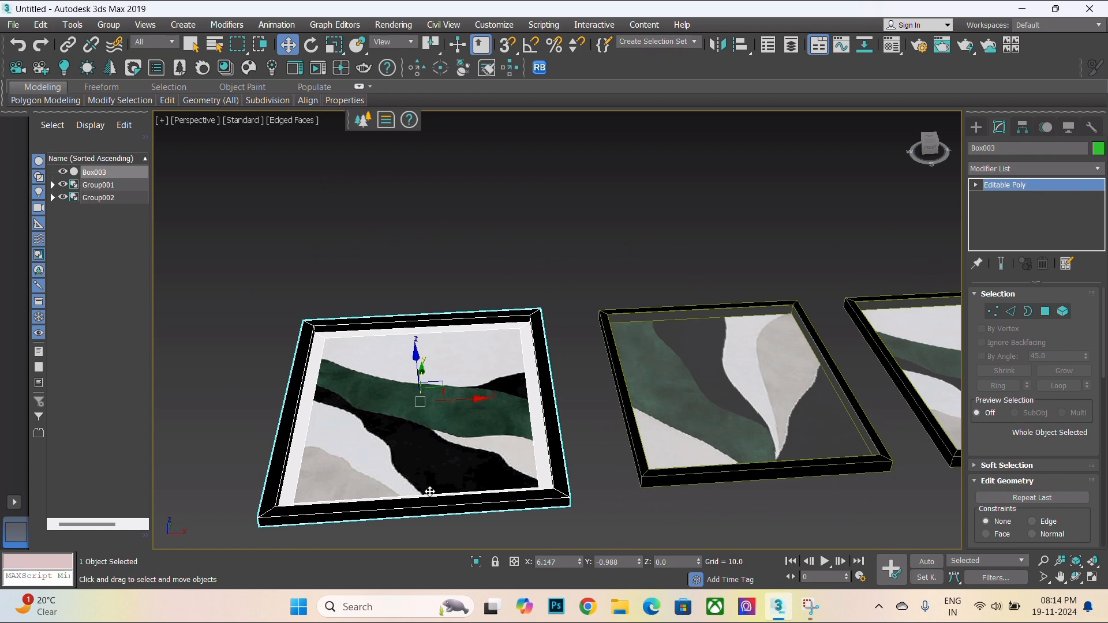
- Switch the viewport to the Top view with shaded display
key(t)
scroll(535, 338, up, 10)
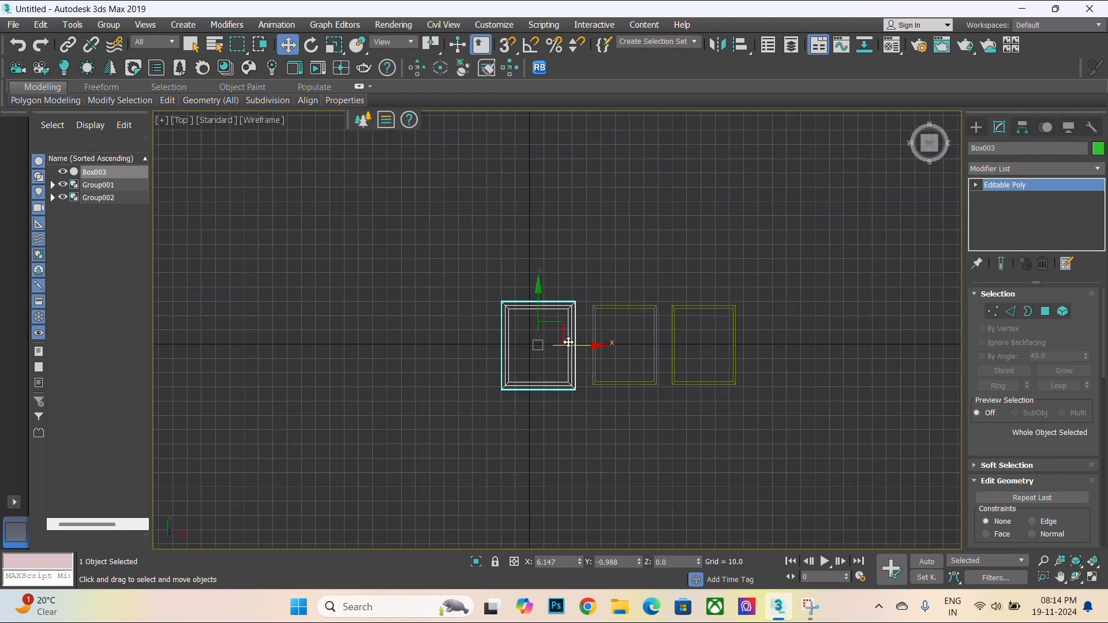
key(F3)
scroll(536, 339, down, 3)
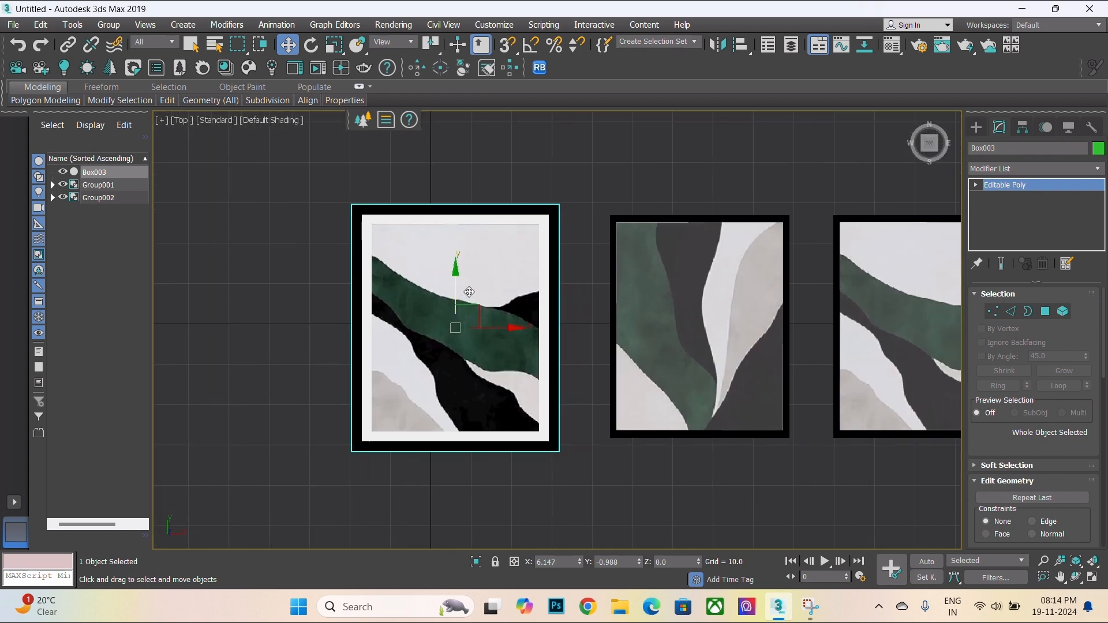
- Draw a plane about 56.5 by 46.8 covering the first frame, and set its length and width segments to 1
click(977, 127)
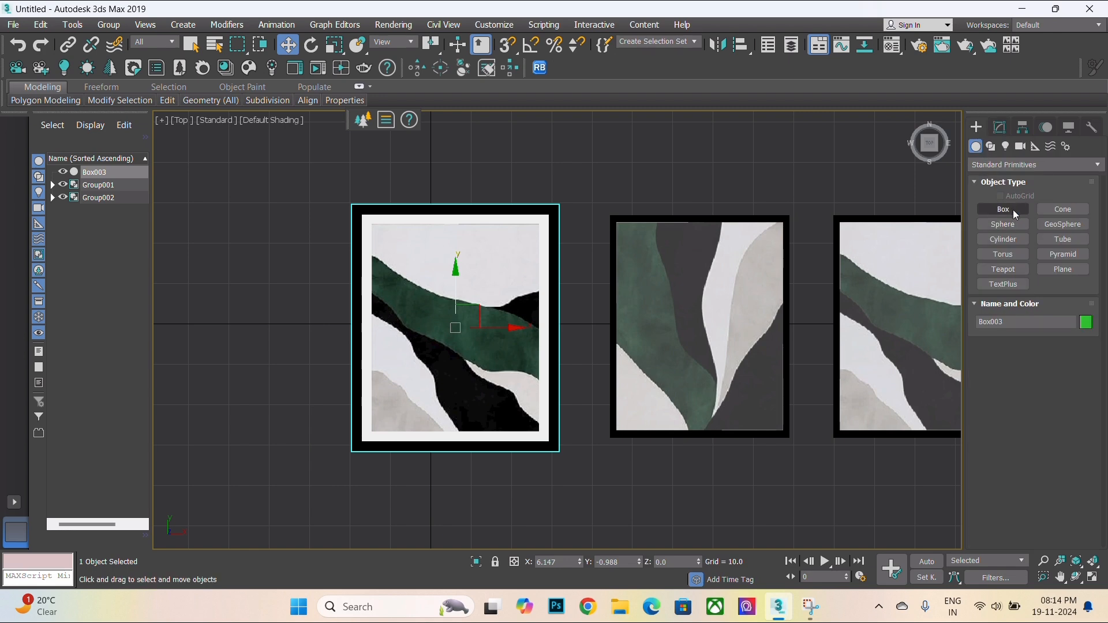
click(1062, 272)
scroll(400, 222, up, 2)
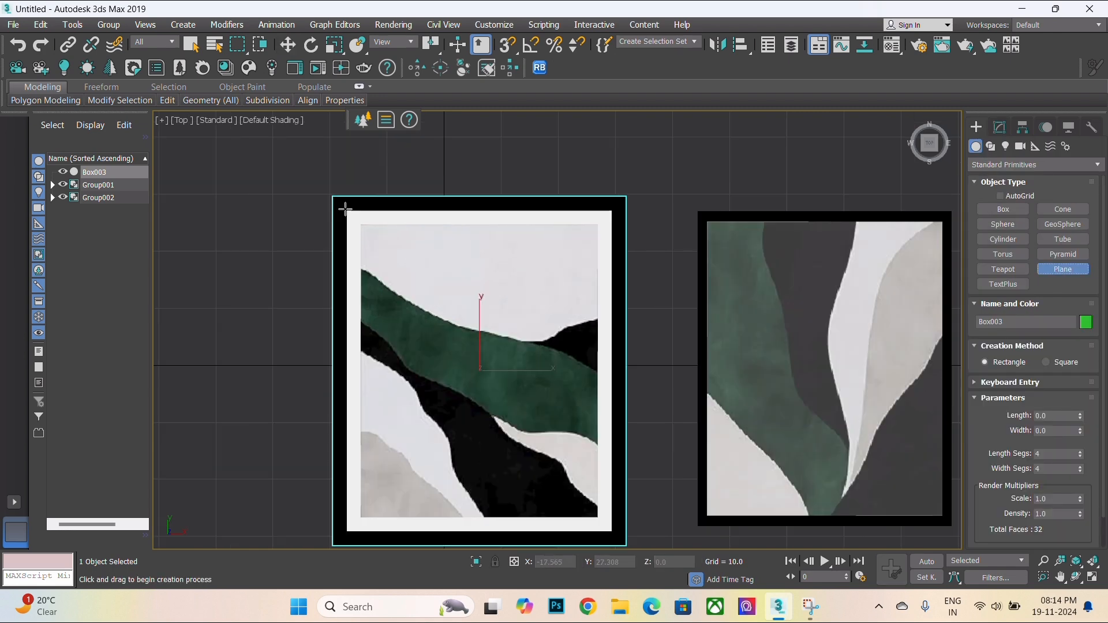
scroll(345, 209, up, 4)
scroll(346, 210, down, 4)
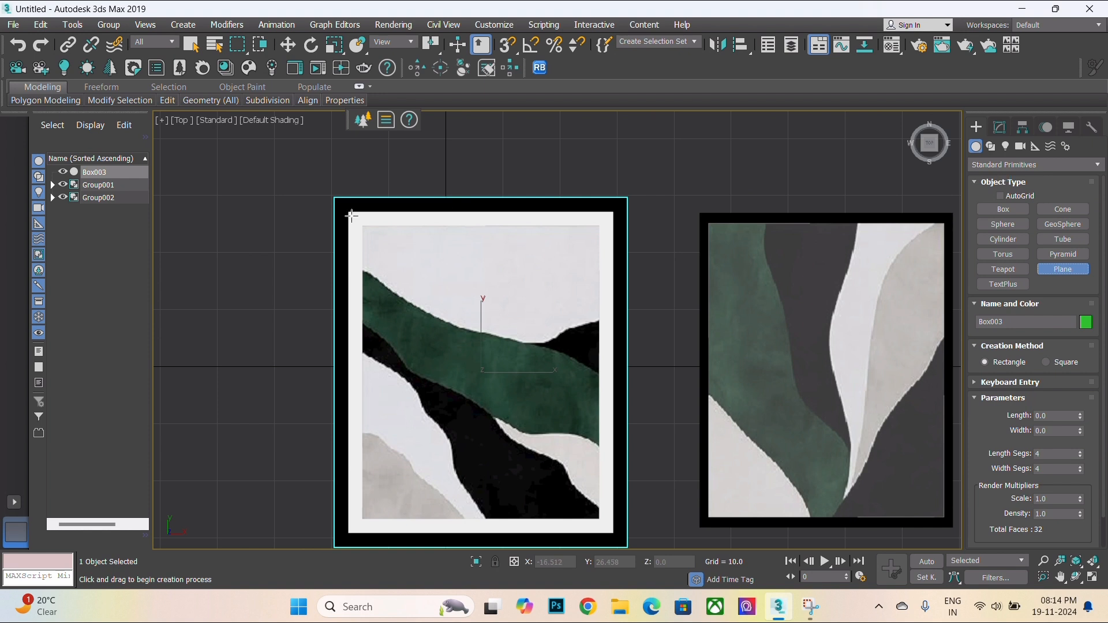
key(F4)
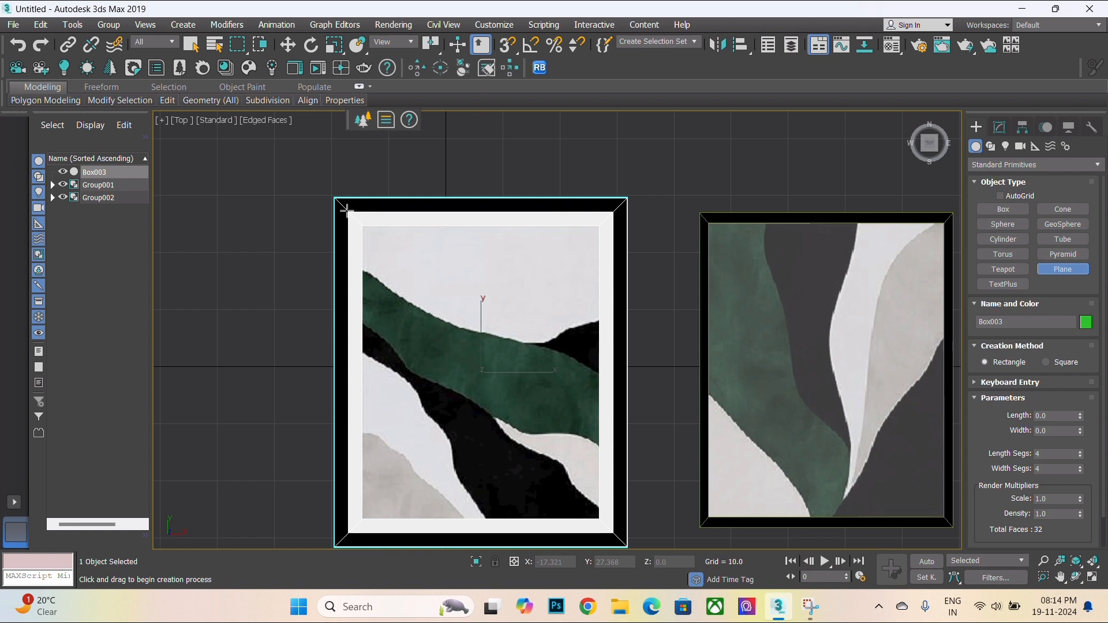
drag(346, 212, 614, 536)
key(w)
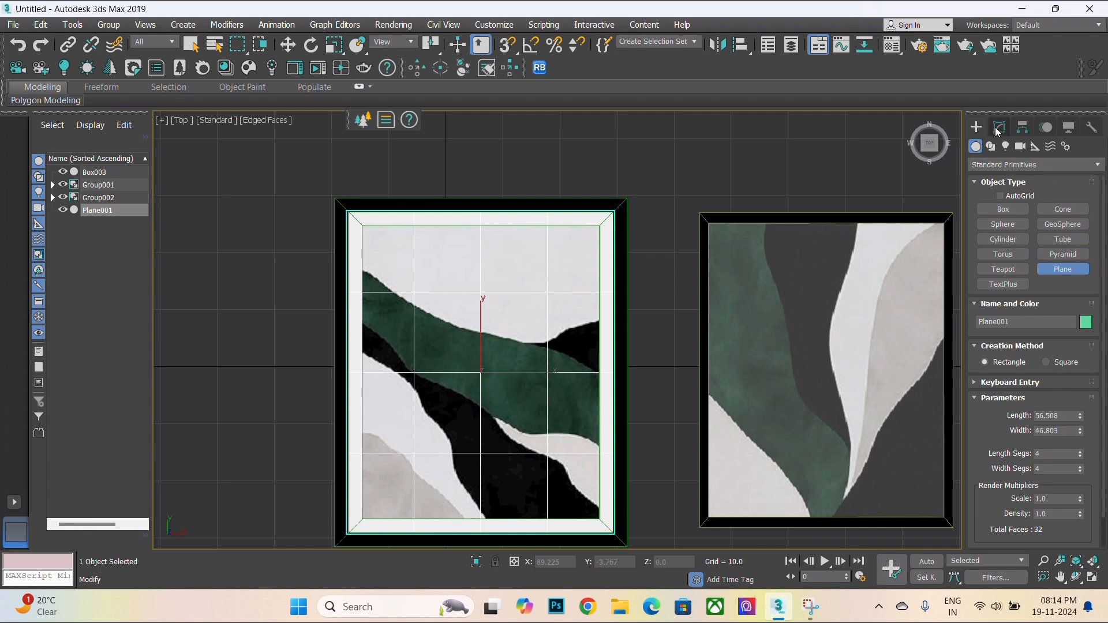
click(1000, 127)
drag(1081, 353, 1081, 383)
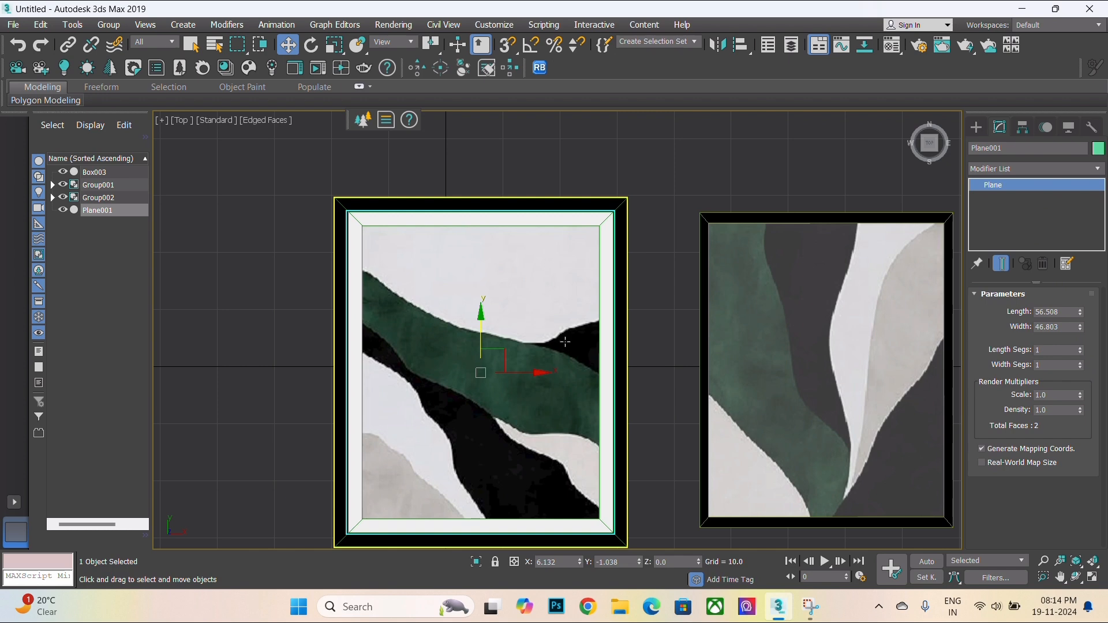
- Raise the plane to about 1.65 units in Z so it sits just above the frame's panel
key(alt+w)
scroll(741, 231, up, 5)
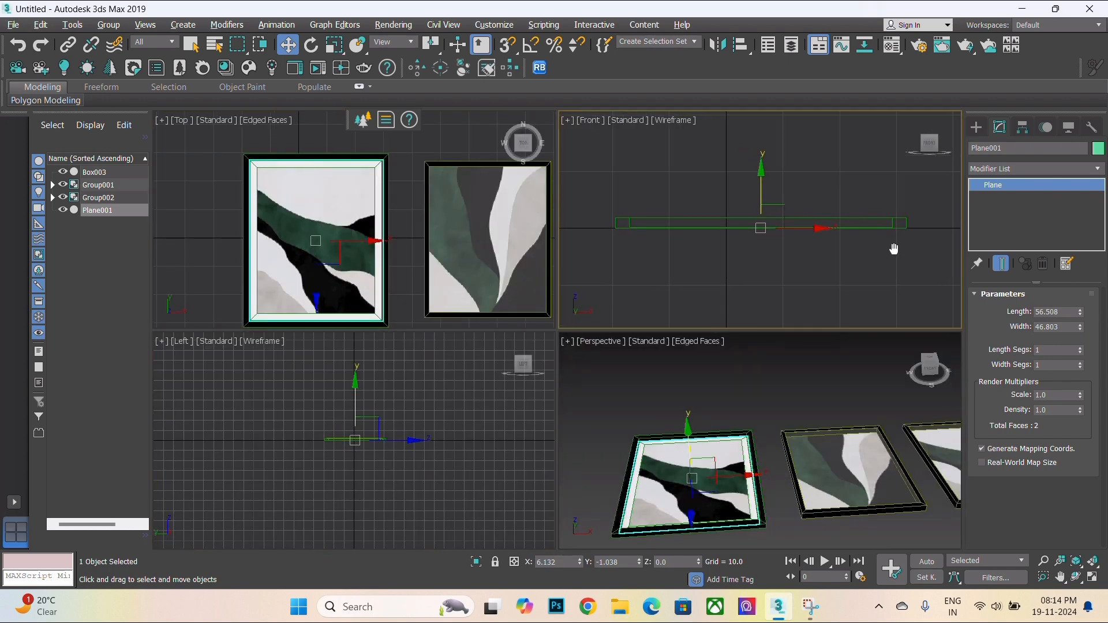
scroll(866, 239, up, 6)
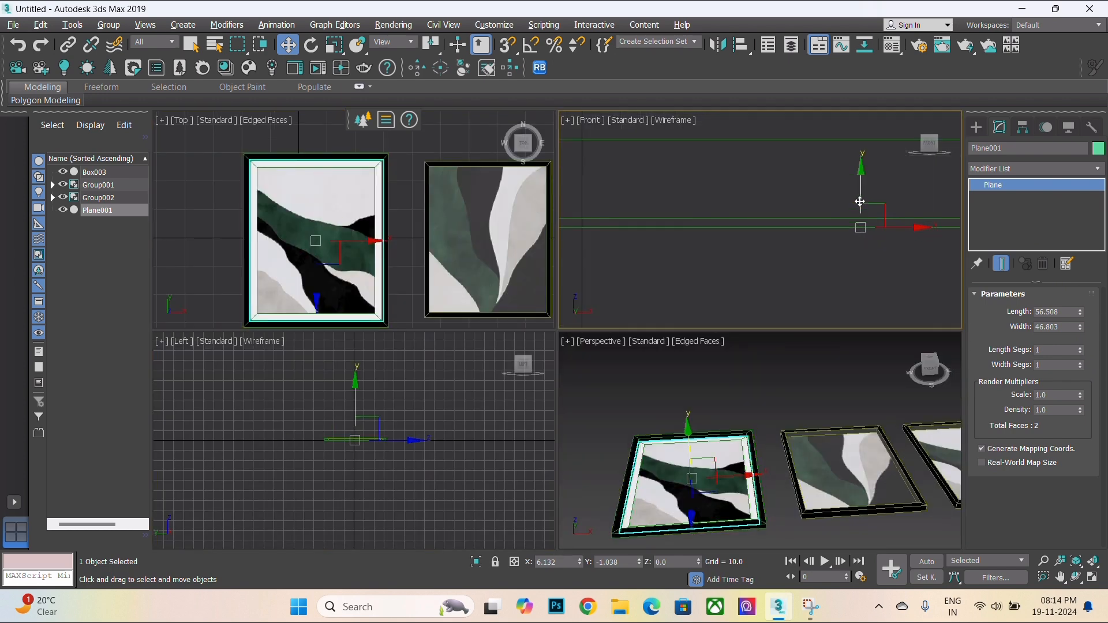
scroll(348, 264, down, 2)
key(alt+w)
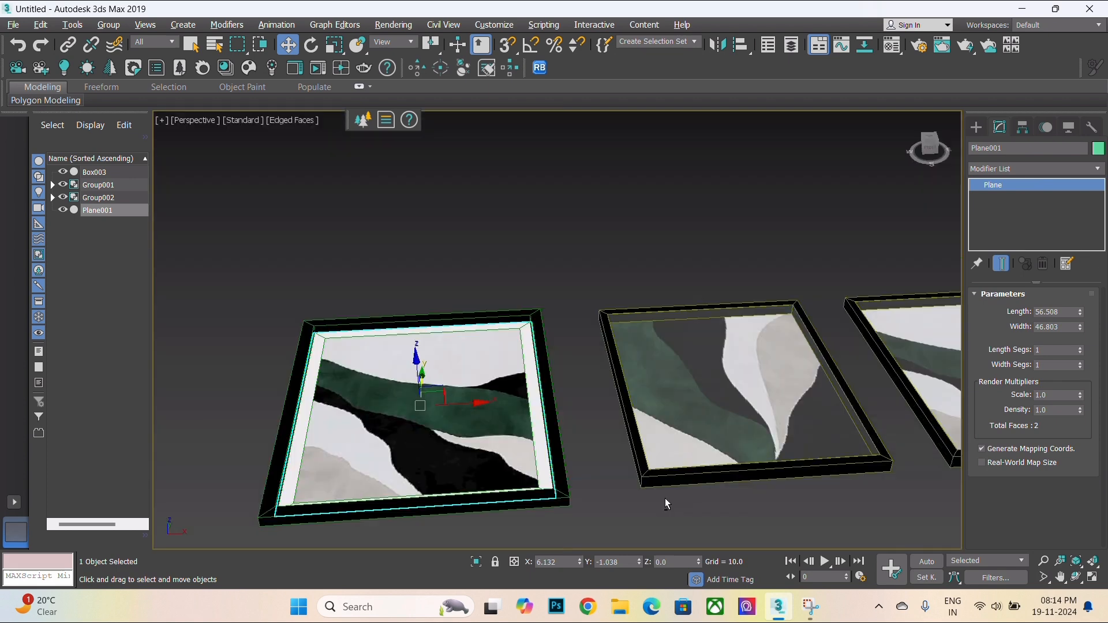
alt+middle_drag(664, 500, 419, 410)
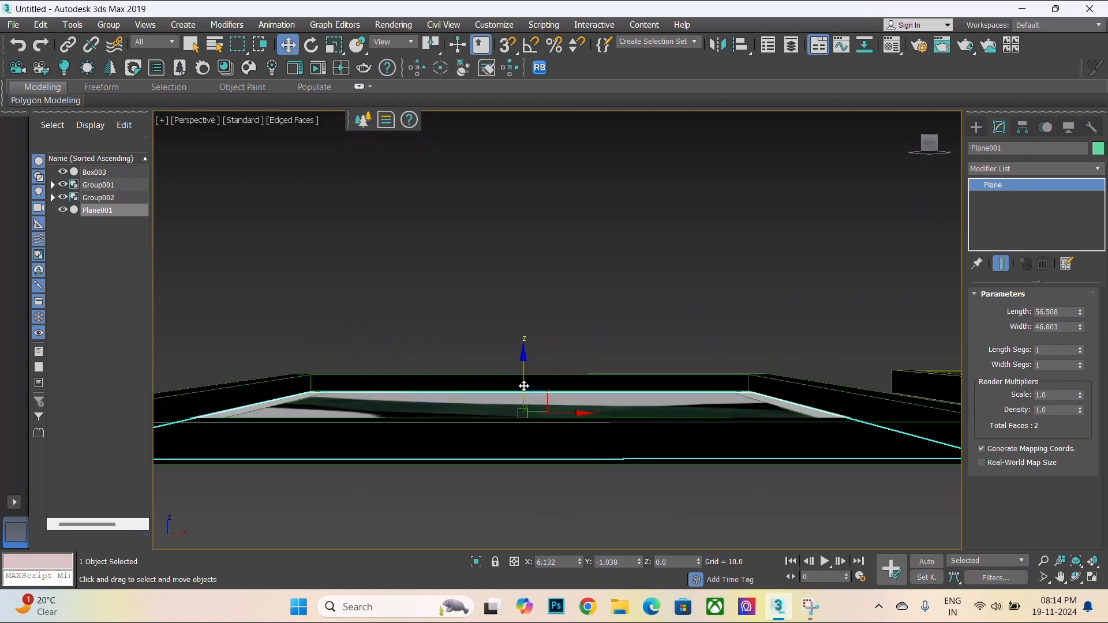
drag(523, 386, 552, 366)
key(alt+w)
scroll(310, 206, up, 8)
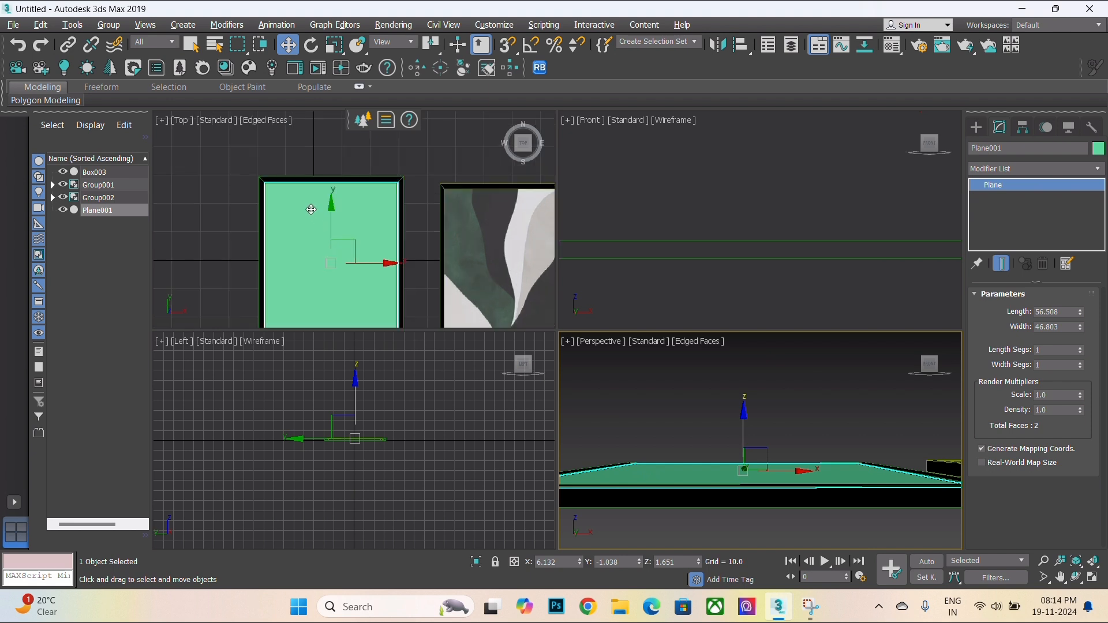
scroll(376, 252, down, 4)
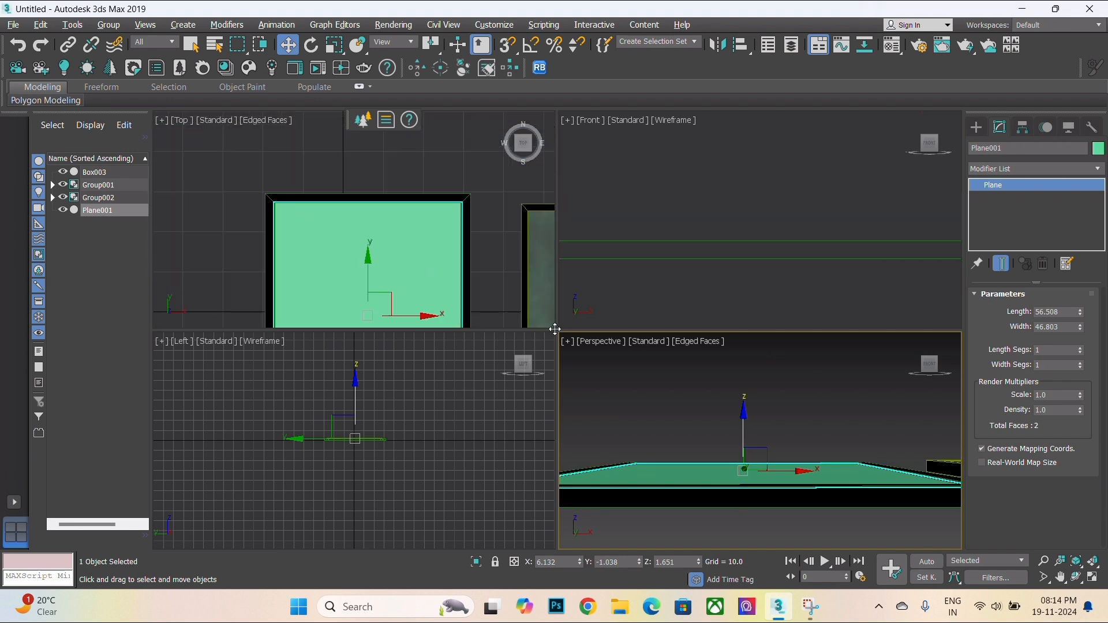
key(alt+w)
scroll(561, 363, down, 3)
alt+middle_drag(560, 364, 563, 441)
scroll(563, 440, down, 3)
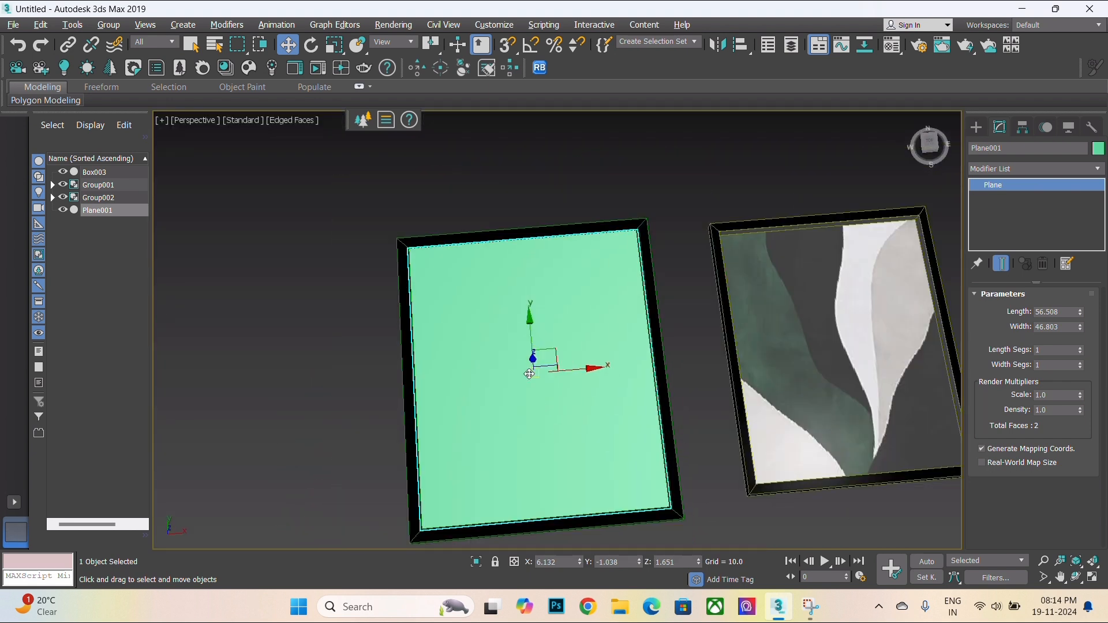
- Assign the glass material to the plane and close the Material Editor
key(m)
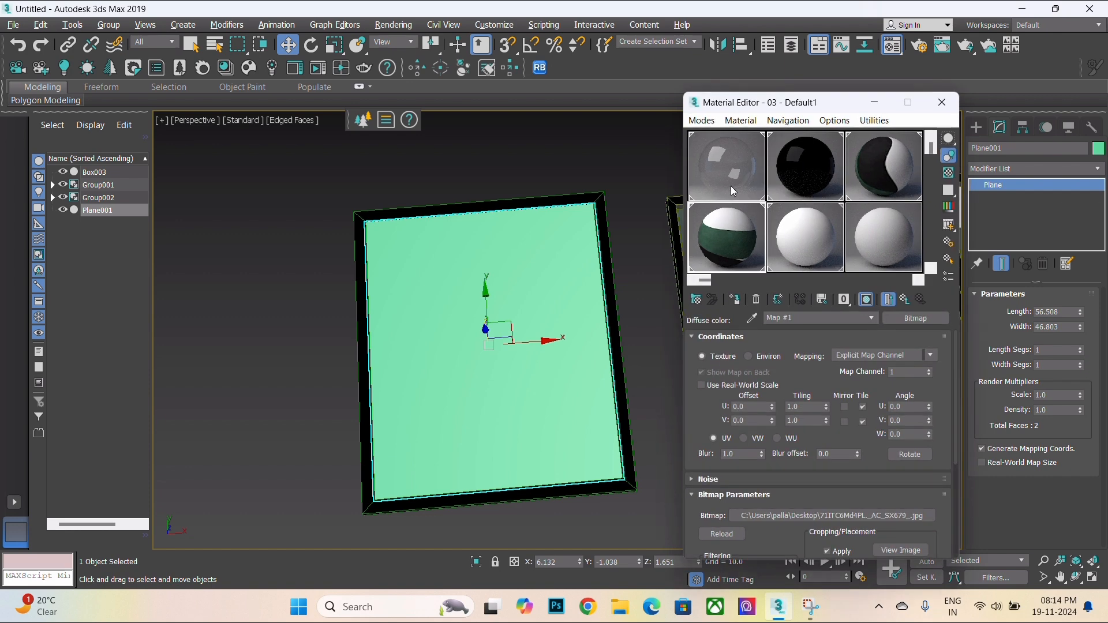
click(733, 188)
click(734, 302)
alt+middle_drag(491, 347, 601, 281)
click(601, 280)
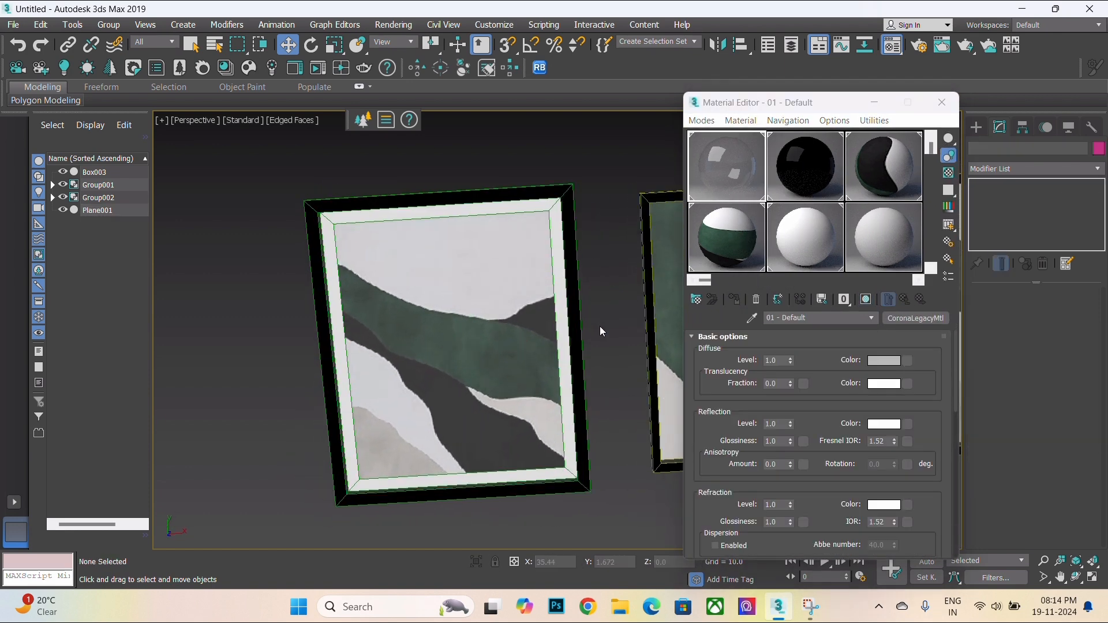
click(941, 103)
- Turn off edged faces and examine the three frames in the perspective view
click(930, 146)
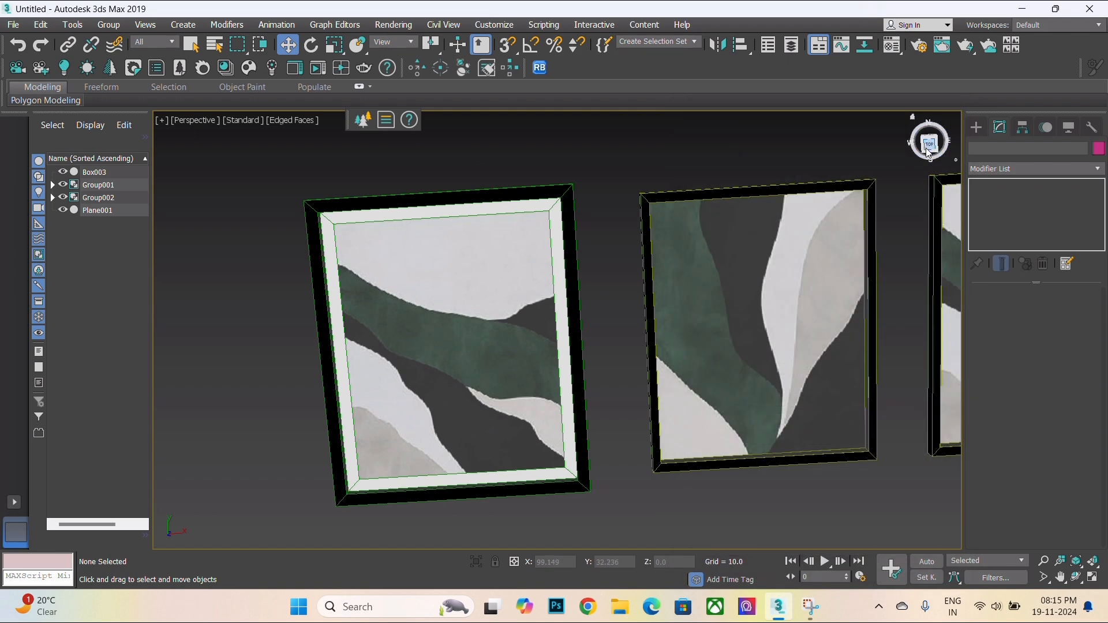
middle_drag(648, 285, 582, 286)
scroll(581, 286, down, 4)
scroll(727, 306, up, 2)
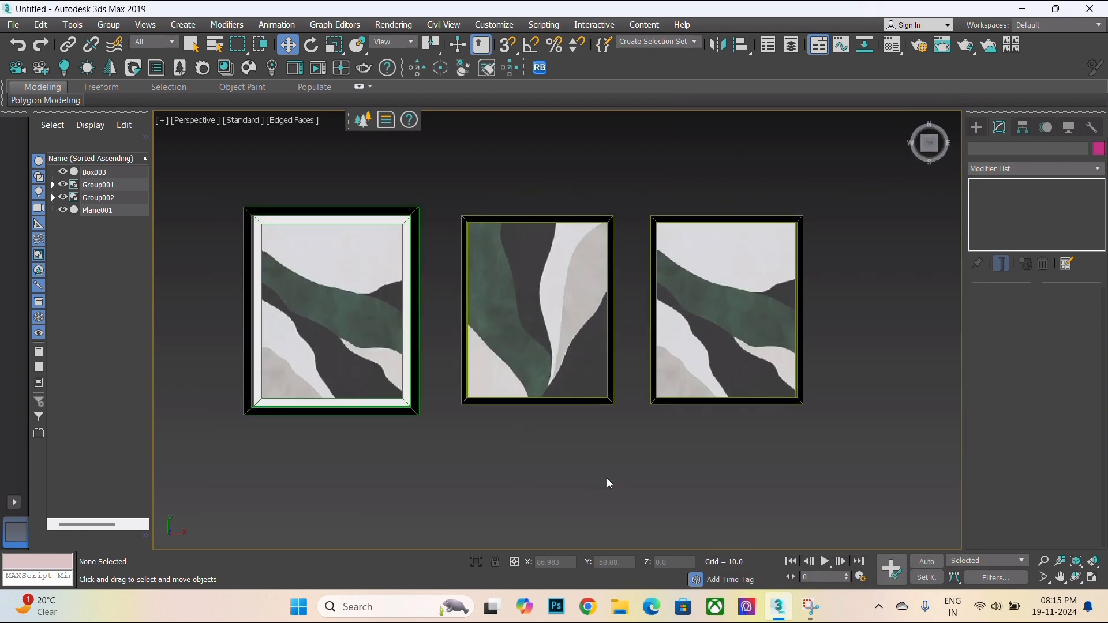
key(F4)
middle_drag(387, 437, 413, 445)
scroll(414, 445, up, 2)
scroll(414, 446, down, 2)
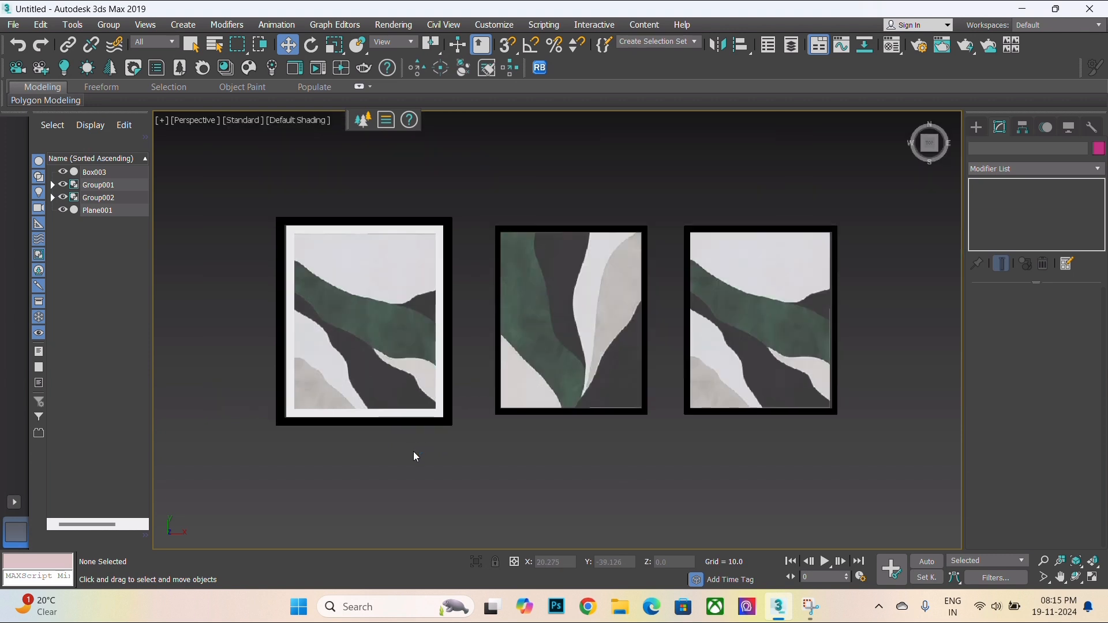
middle_drag(521, 432, 511, 464)
scroll(600, 481, up, 3)
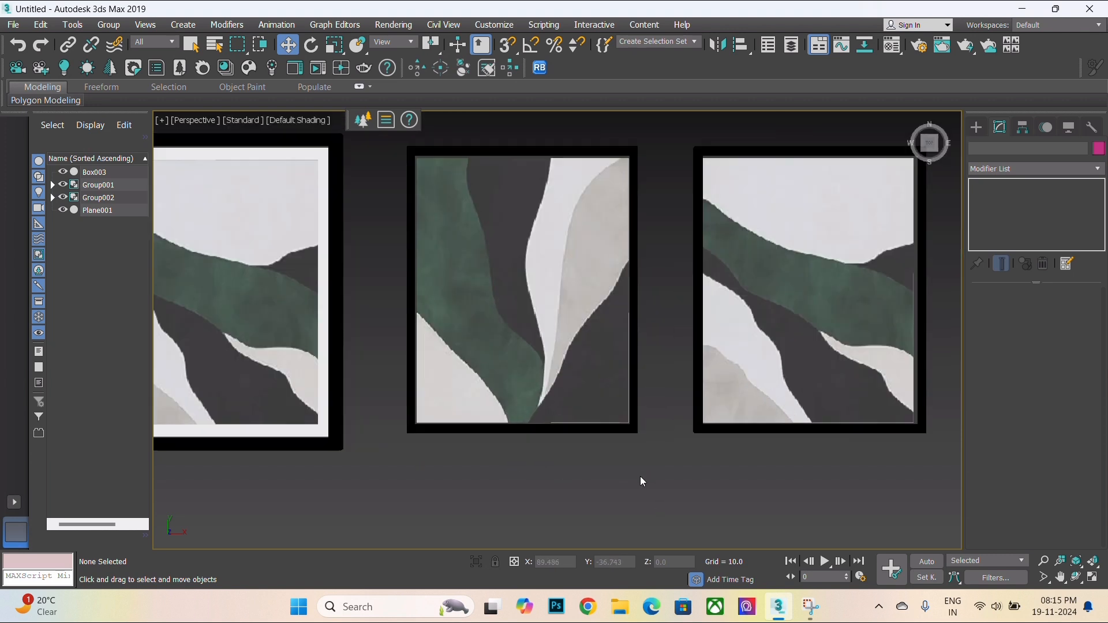
middle_drag(640, 480, 704, 479)
scroll(693, 491, down, 3)
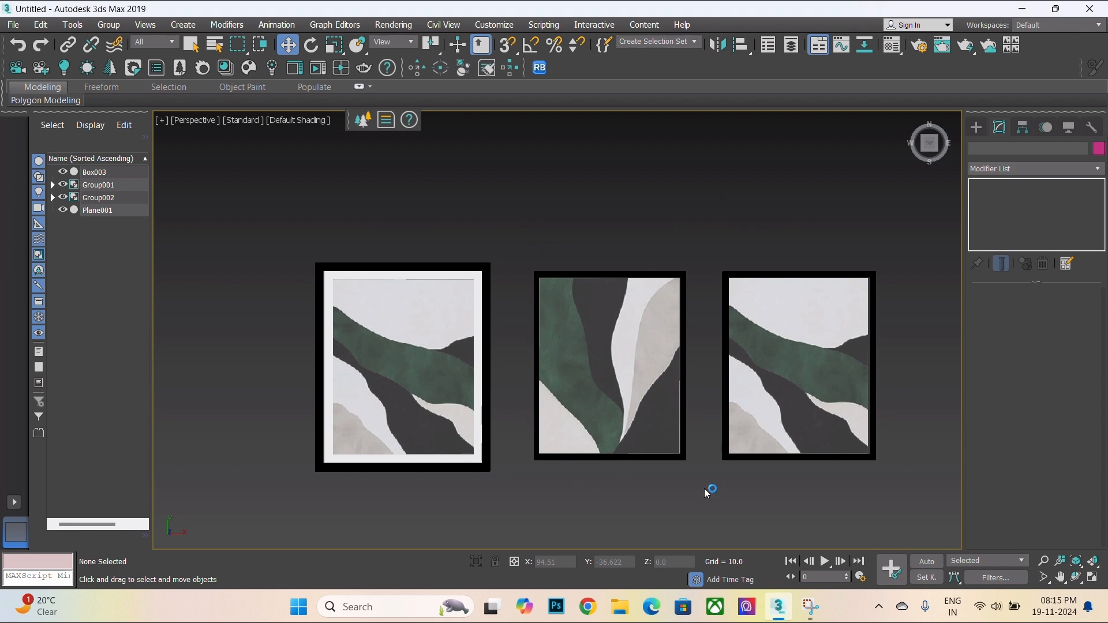